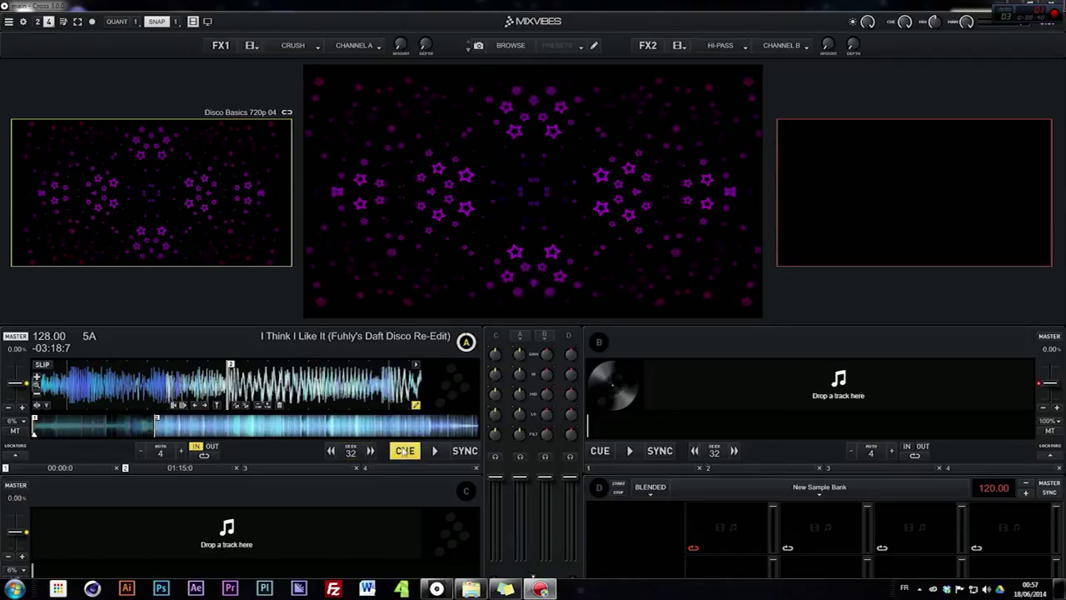
Step: Play the disco track on Deck A in Mixvibes Cross briefly, then pause it
left_click(431, 450)
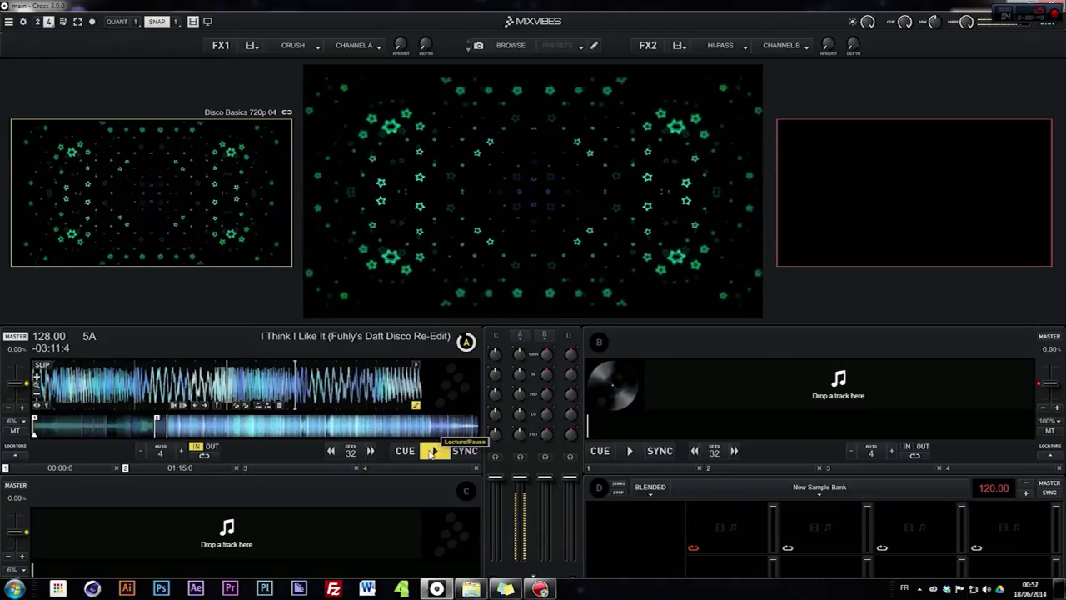
left_click(432, 452)
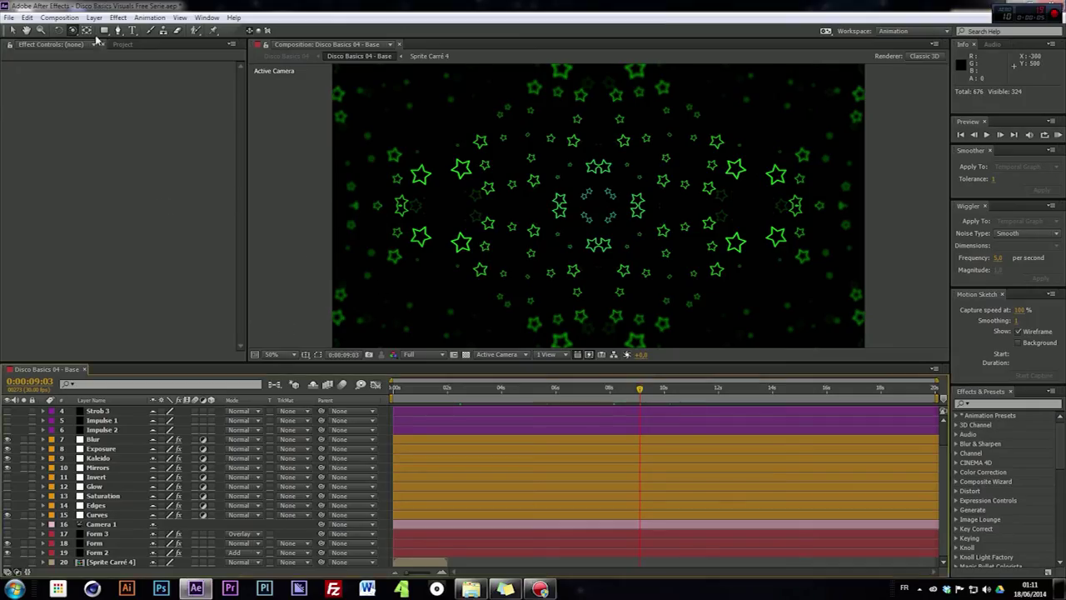
Step: Create the composition 'Disco loop 01' at 1280×720, 30 fps, 16 seconds long
left_click(59, 17)
left_click(61, 31)
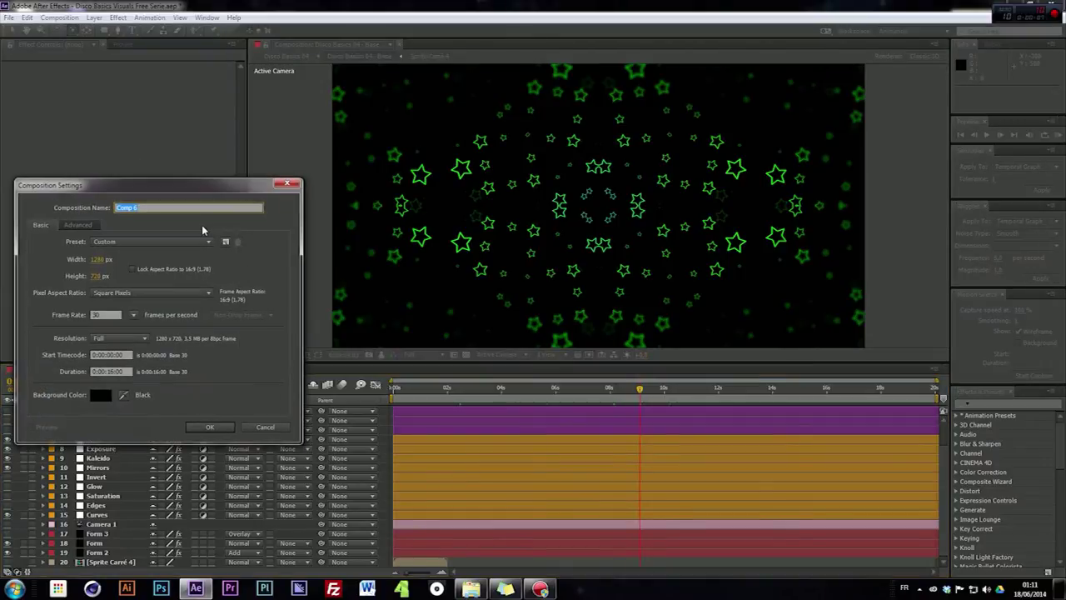
type("Disco loop 01")
left_click(189, 430)
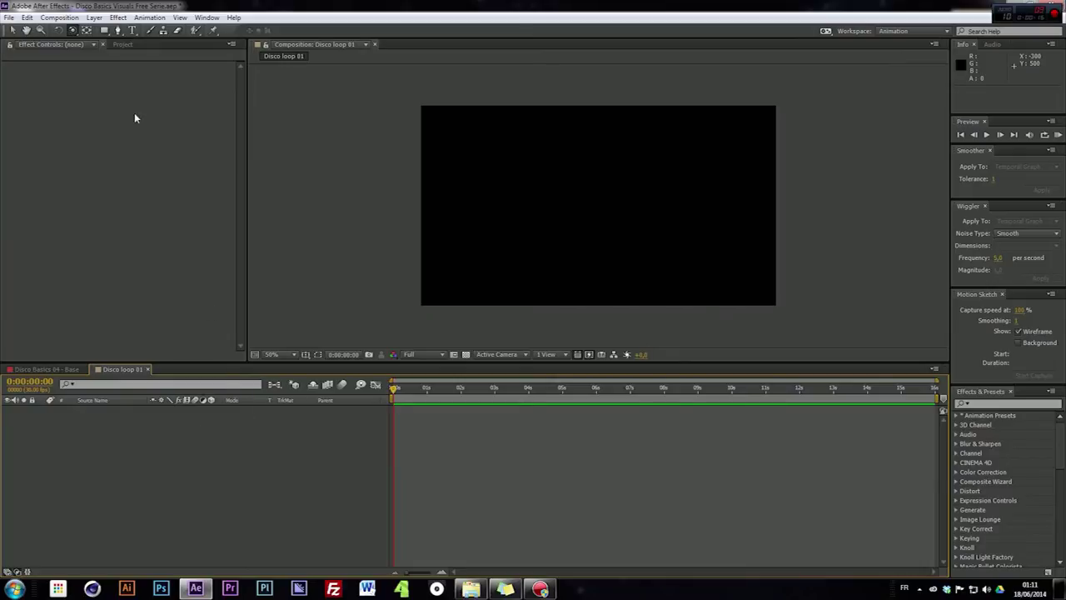
Step: Add a new solid layer named 'Form 01'
left_click(94, 18)
mouse_move(96, 32)
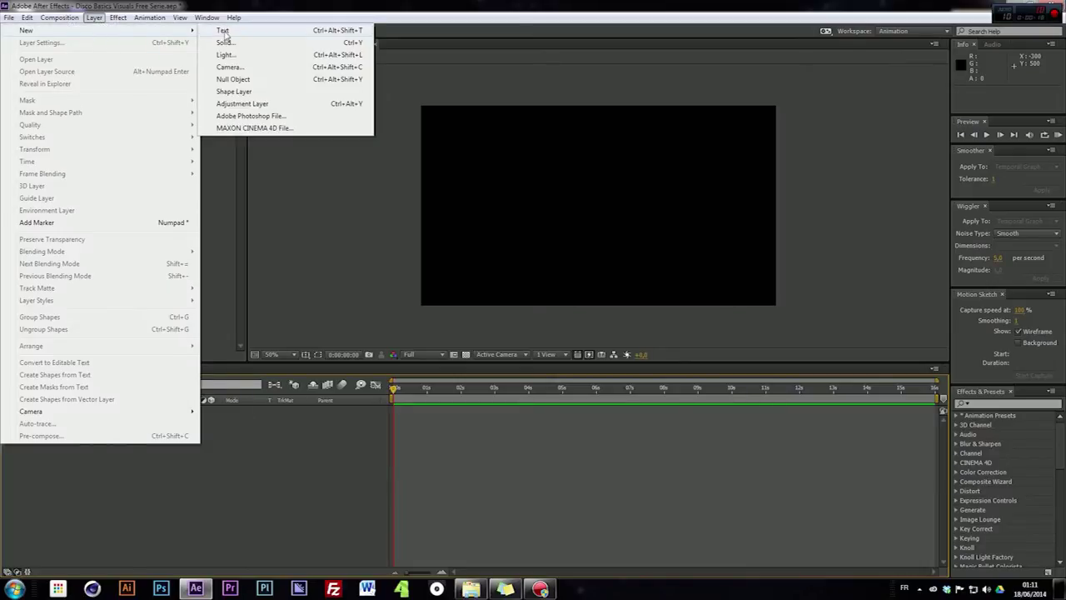
left_click(225, 42)
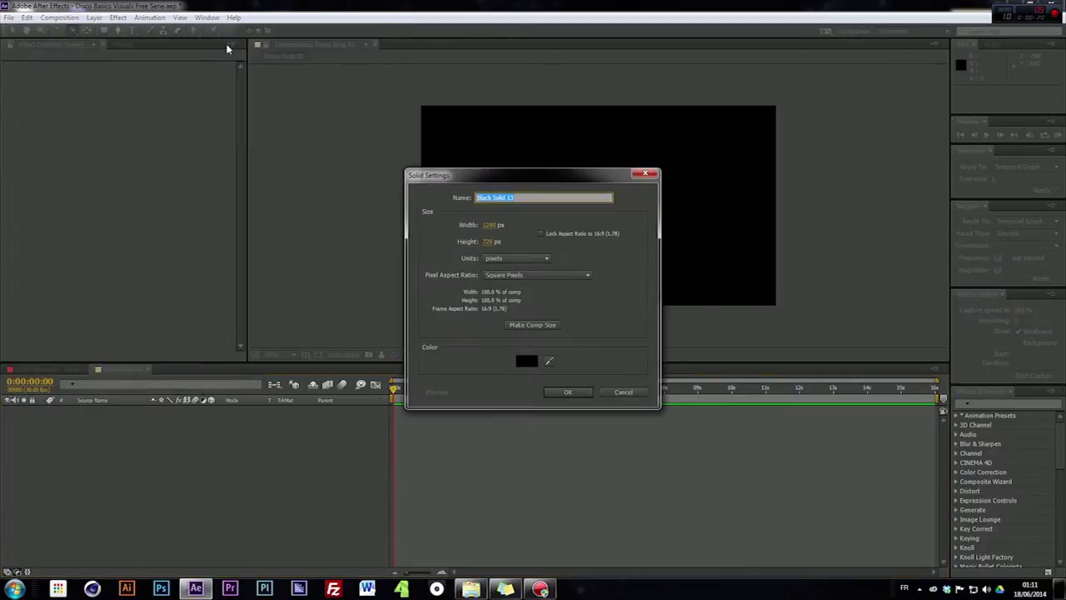
type("Form 01")
key("Return")
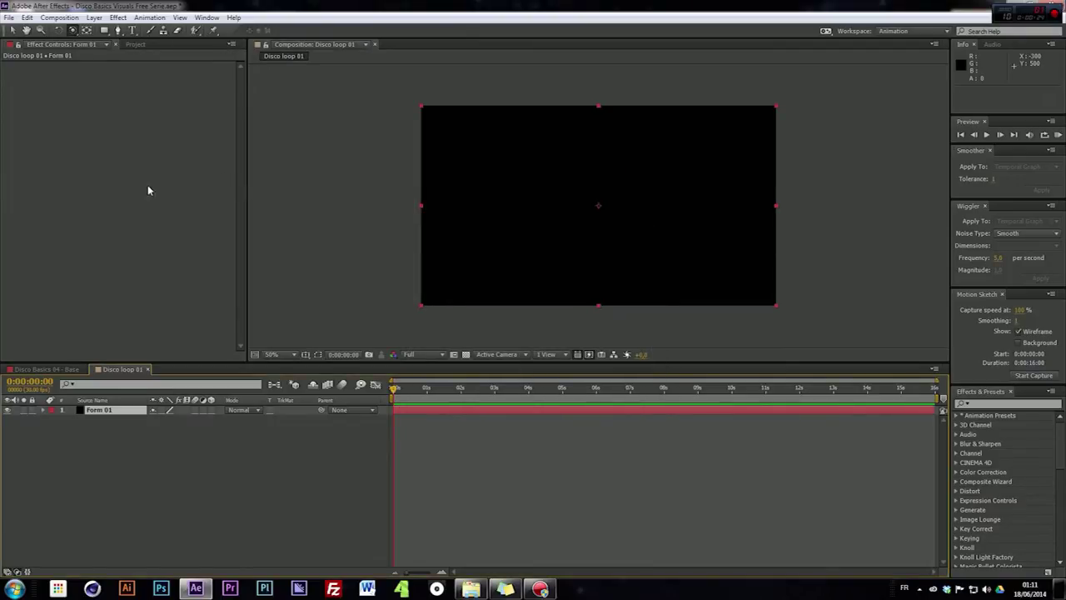
Step: Apply the Trapcode Form effect to the Form 01 layer
right_click(112, 132)
mouse_move(192, 549)
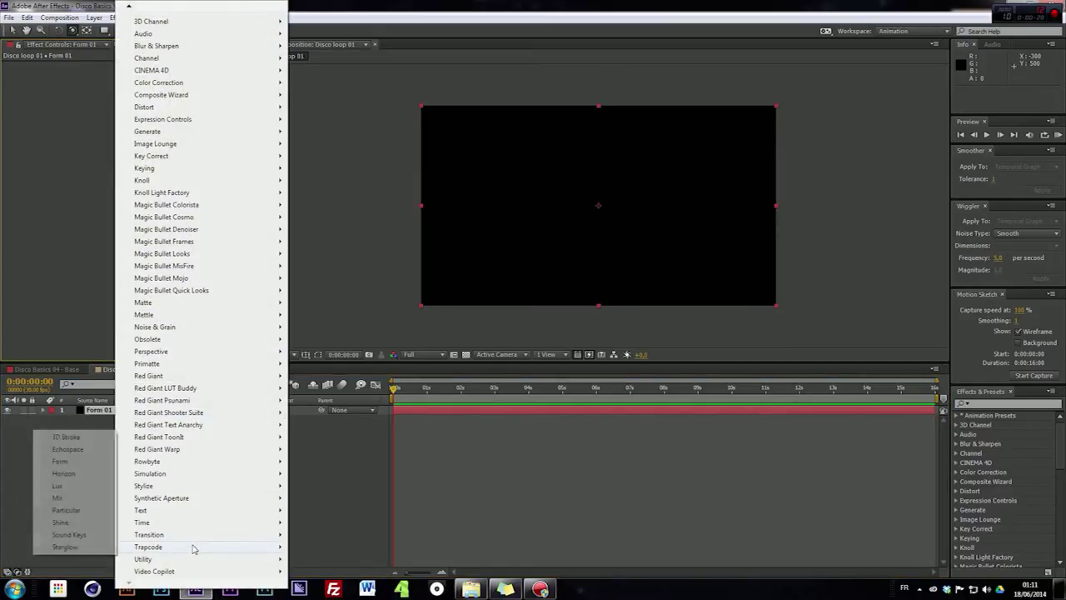
left_click(74, 462)
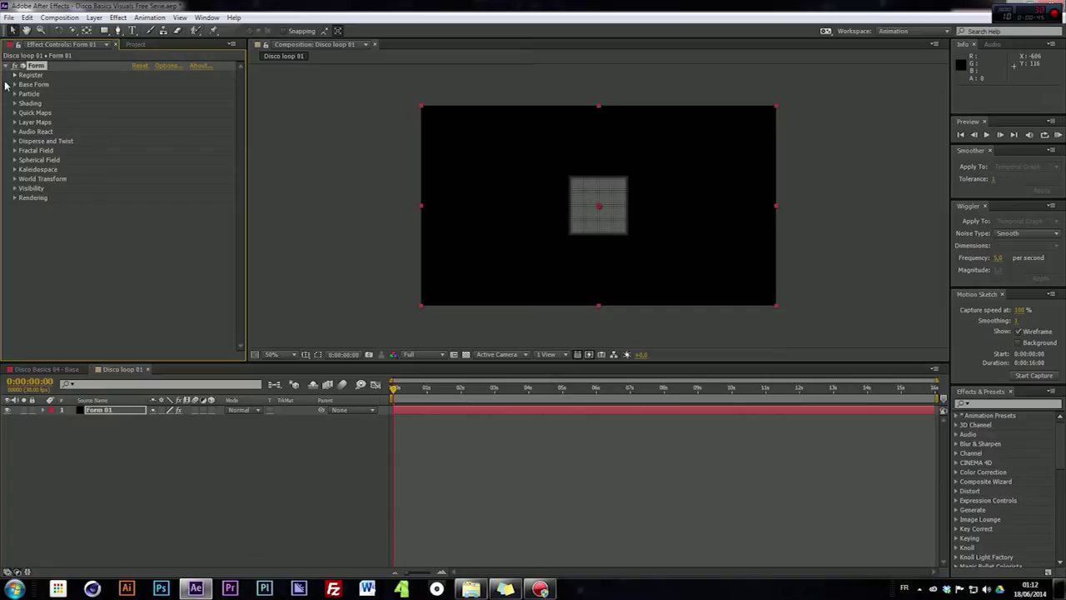
Step: Add a camera layer, Camera 1, with default settings
left_click(94, 17)
mouse_move(55, 31)
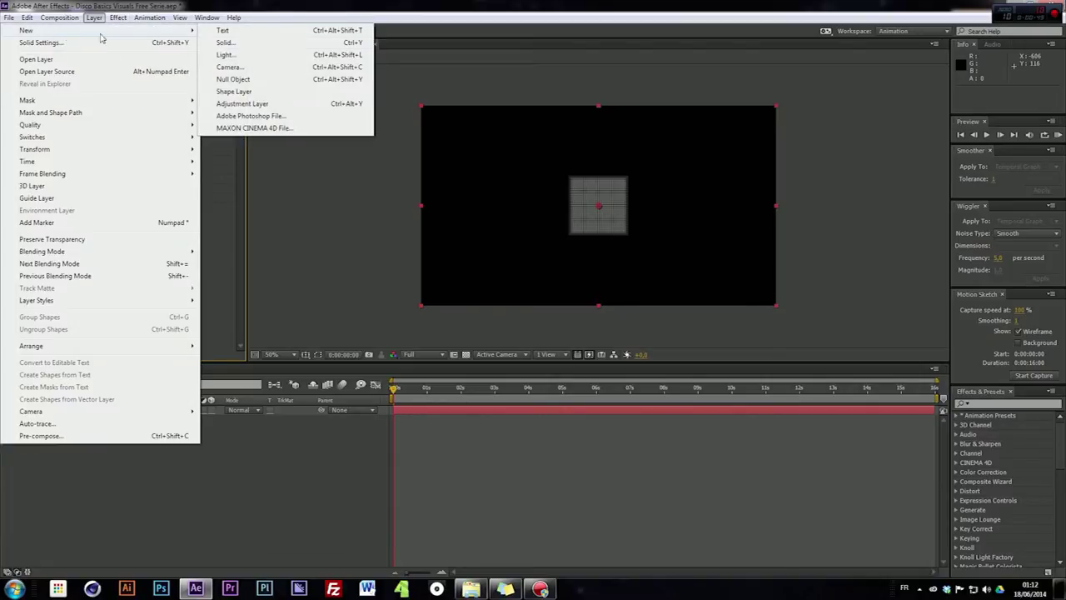
left_click(238, 68)
left_click(626, 408)
Step: Orbit the camera so the Form grid appears as tilted 3D planes
key("c")
left_click_drag(600, 211, 607, 95)
key("c")
key("c")
left_click_drag(610, 198, 580, 146)
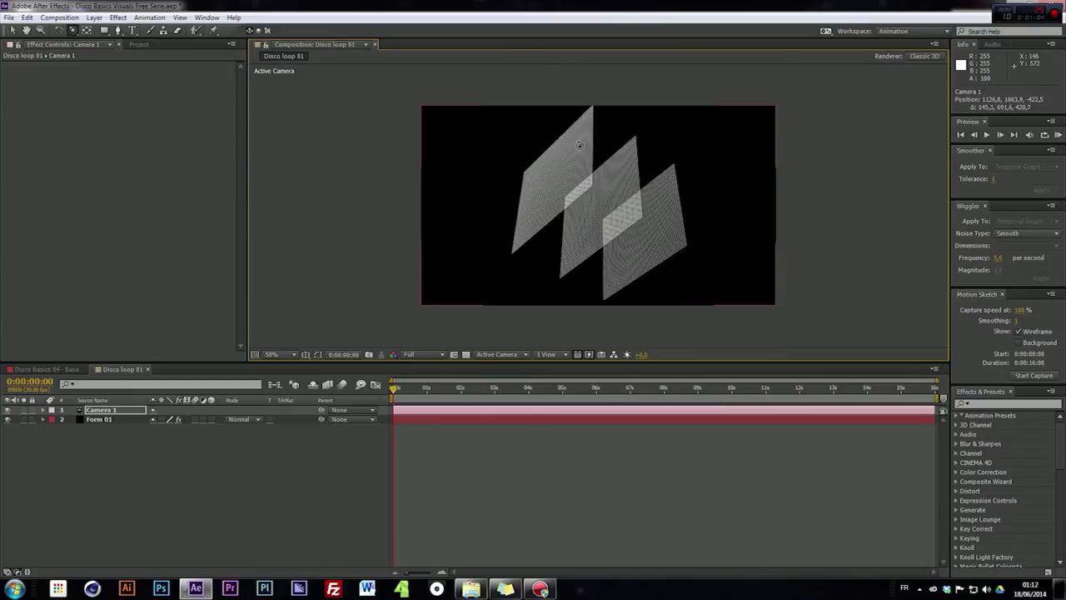
Step: In Form 01's Base Form, raise Size Y and Particles in Z, and lower Particles in X and Y
left_click(104, 419)
left_click(14, 84)
mouse_move(137, 114)
left_mouse_down()
mouse_move(167, 113)
mouse_move(136, 112)
left_mouse_up()
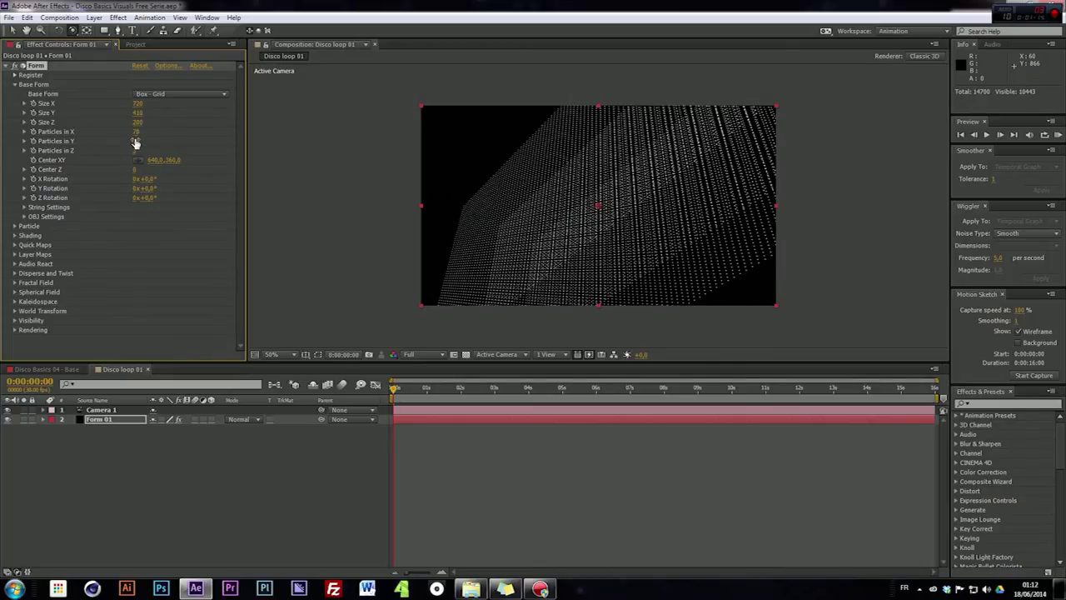
left_click_drag(134, 150, 139, 148)
left_click_drag(630, 240, 404, 231)
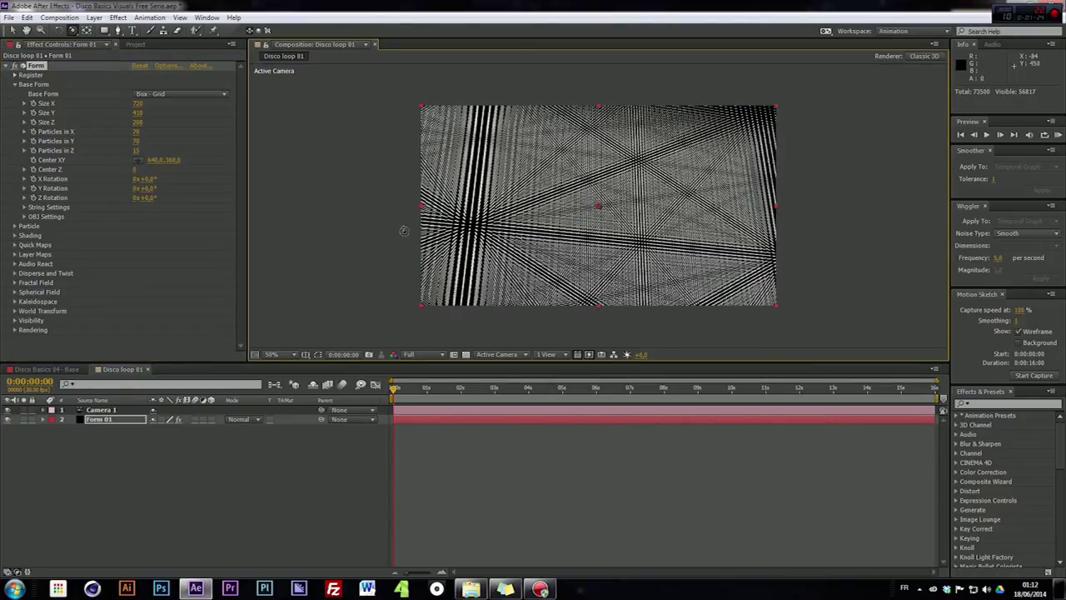
left_click_drag(137, 140, 105, 143)
Step: Set Form particle Size to 8, Size and Opacity Random to 100, and orbit the camera
left_click(14, 227)
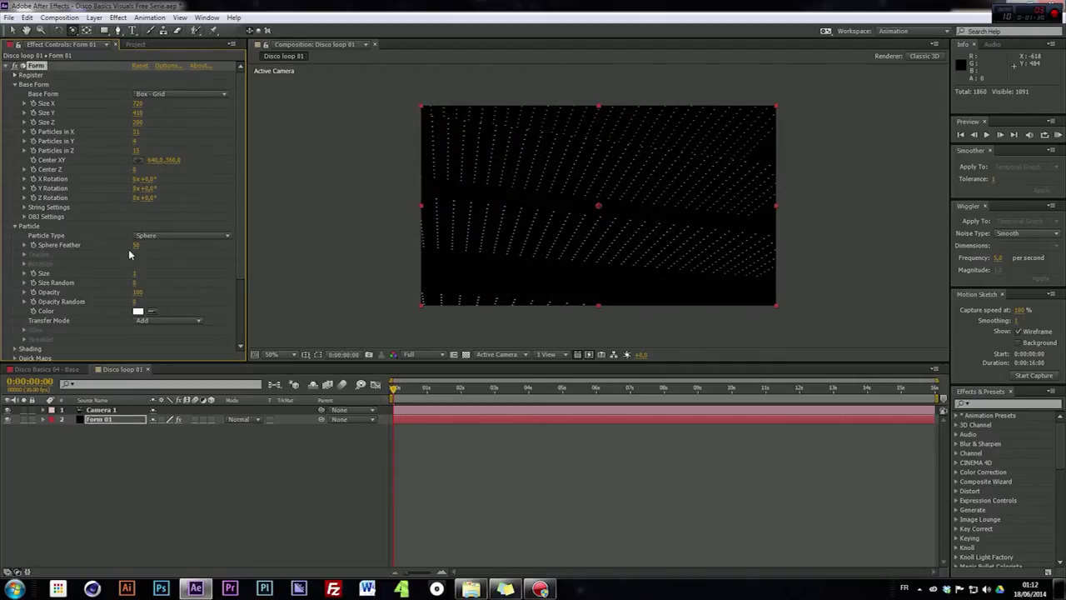
left_click_drag(147, 273, 254, 281)
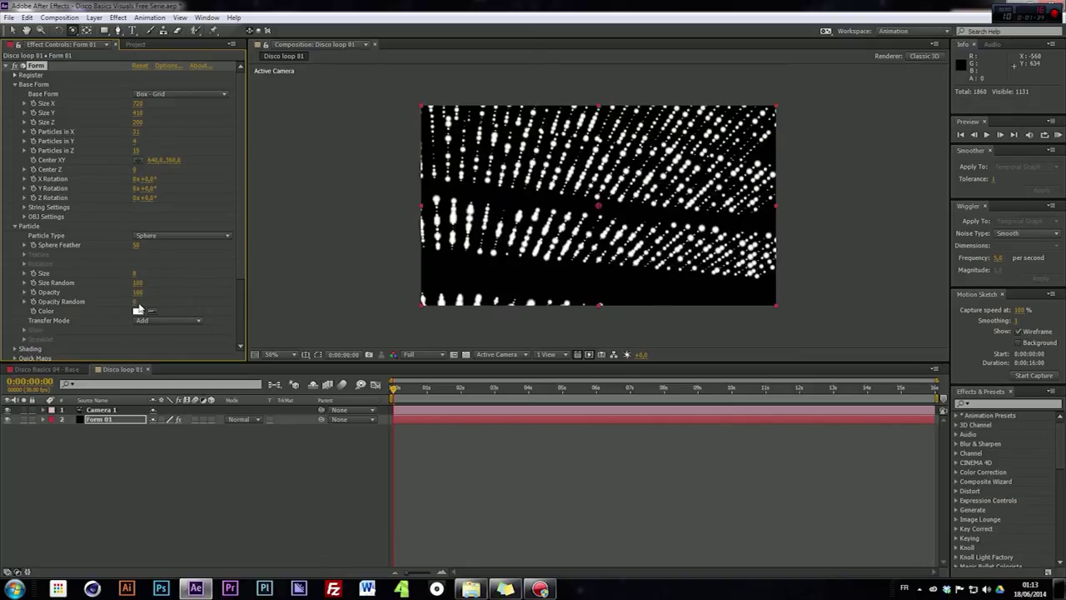
left_click_drag(136, 303, 255, 293)
left_click_drag(577, 186, 603, 211)
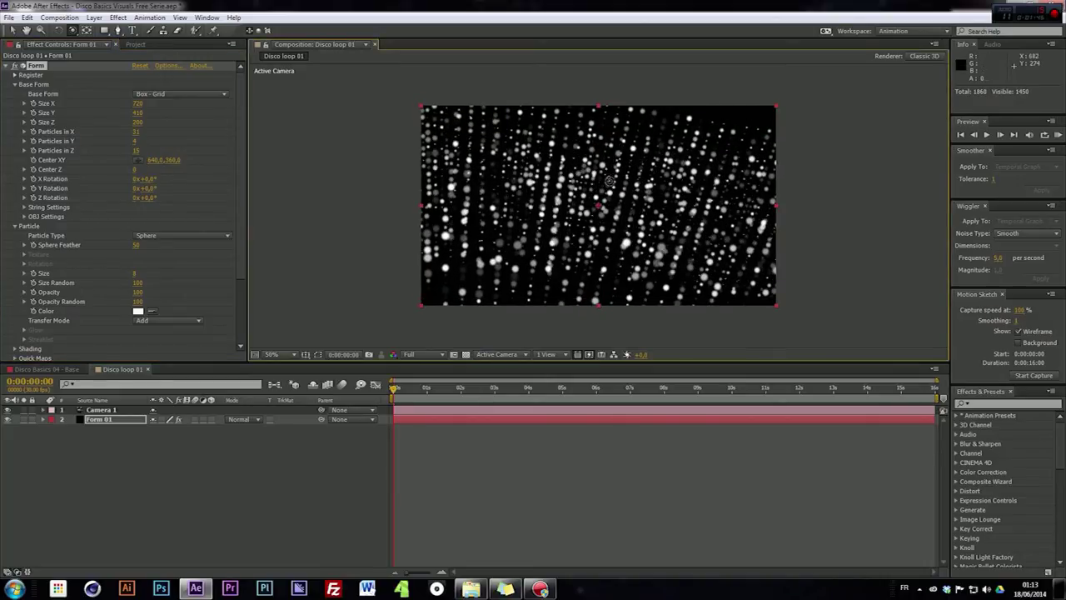
left_click_drag(555, 179, 619, 312)
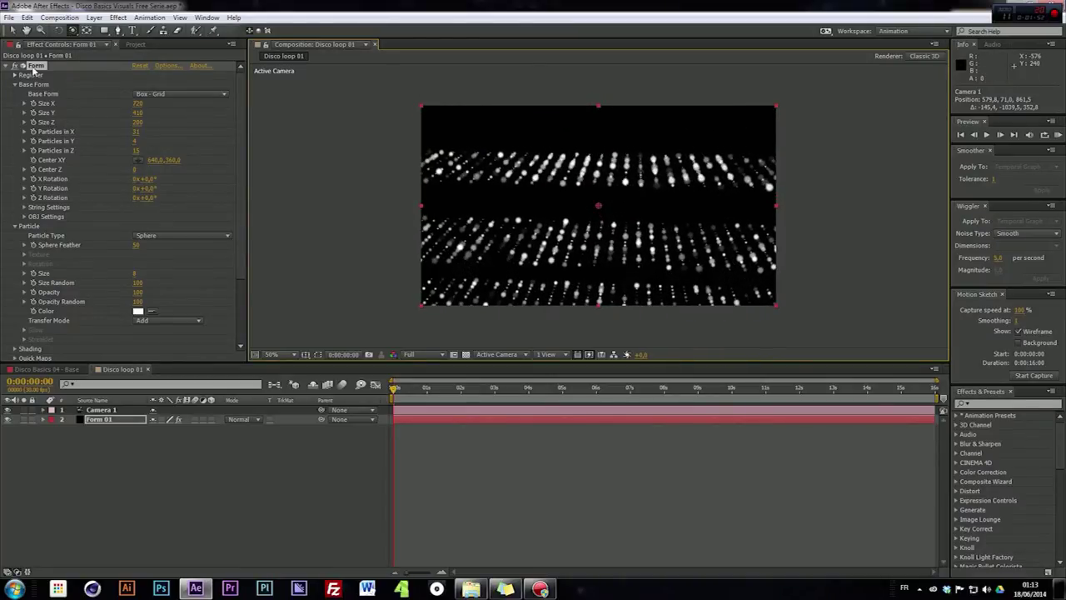
Step: Delete Camera 1 and replace Form 01's Form effect with a fresh default Trapcode Form
left_click(91, 410)
key("Delete")
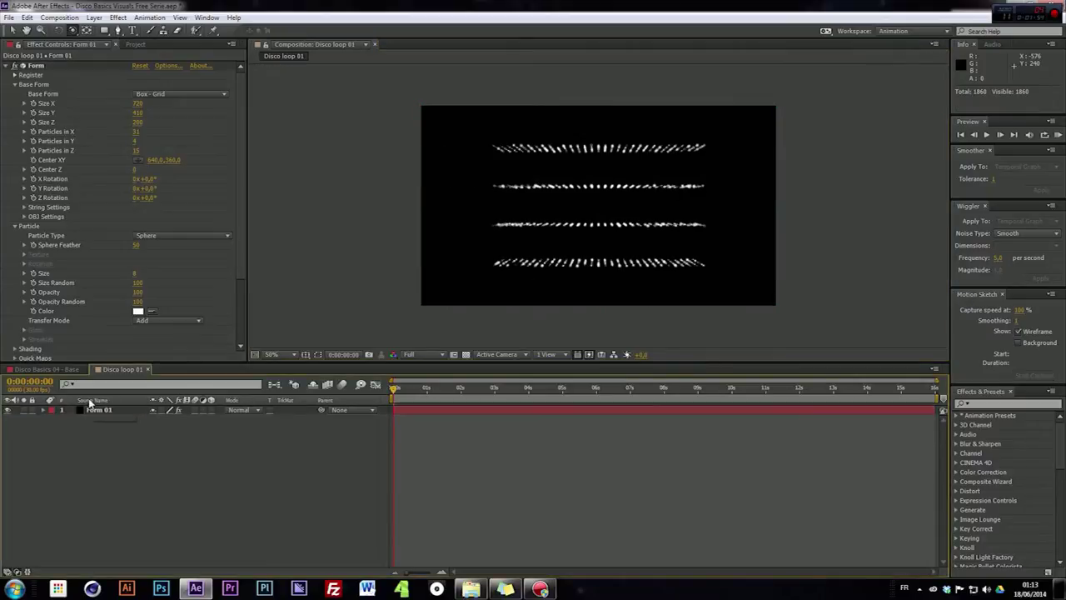
left_click(35, 66)
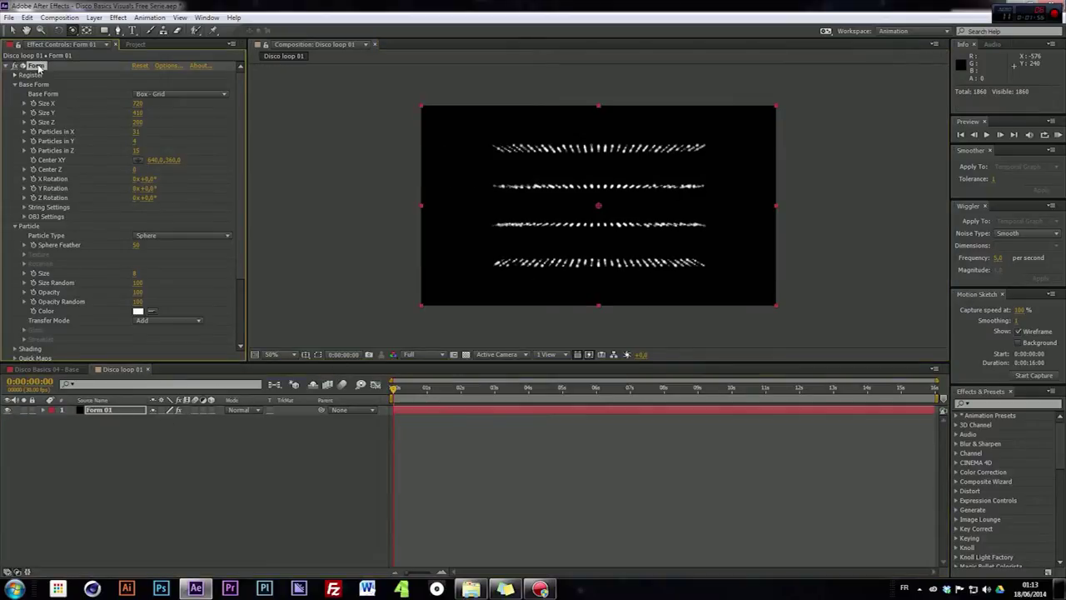
key("Delete")
right_click(141, 196)
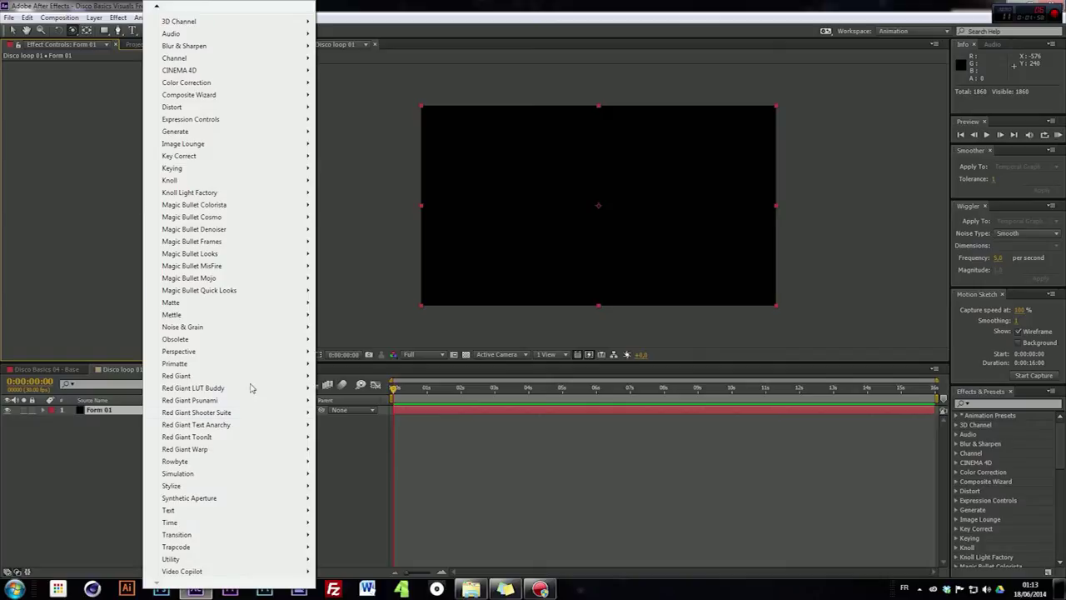
mouse_move(219, 546)
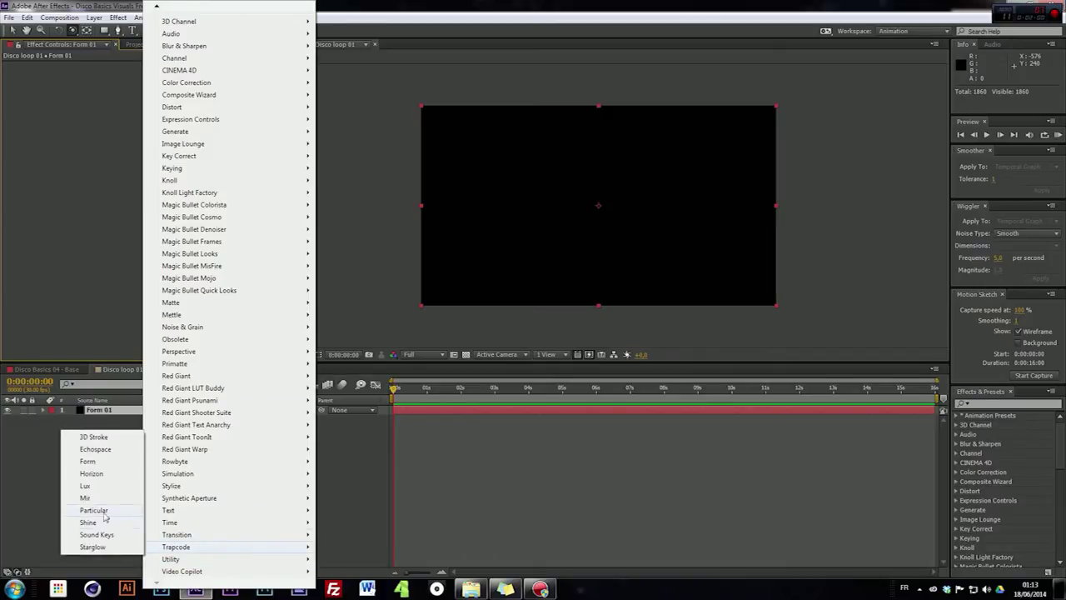
left_click(98, 463)
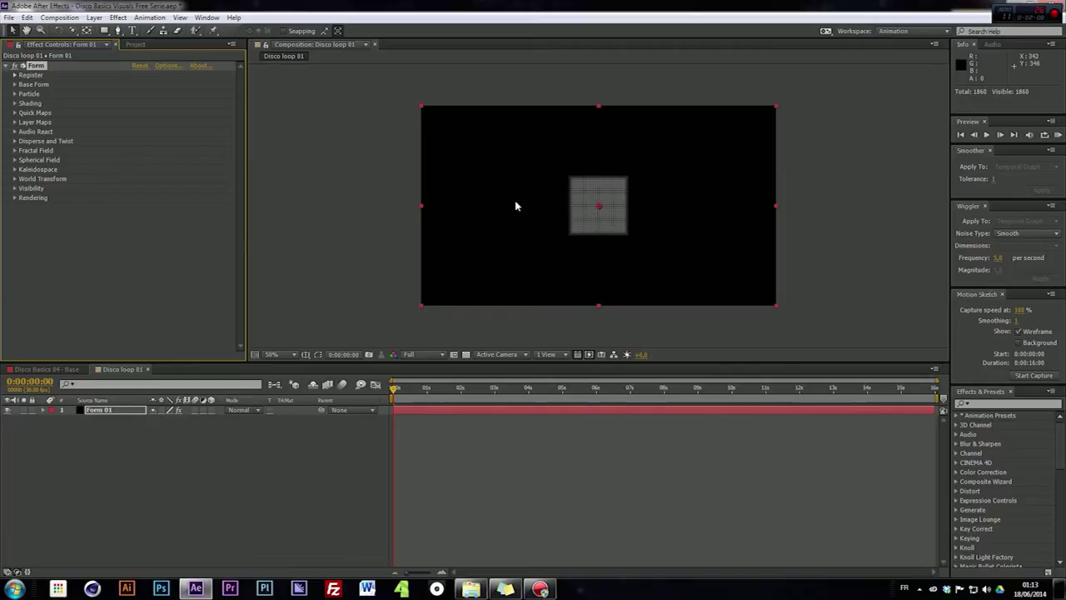
Step: Set Base Form Size X/Y to 2000, Size Z 0, Particles in Z 1, Particles in X/Y 50
left_click(14, 84)
left_click(137, 104)
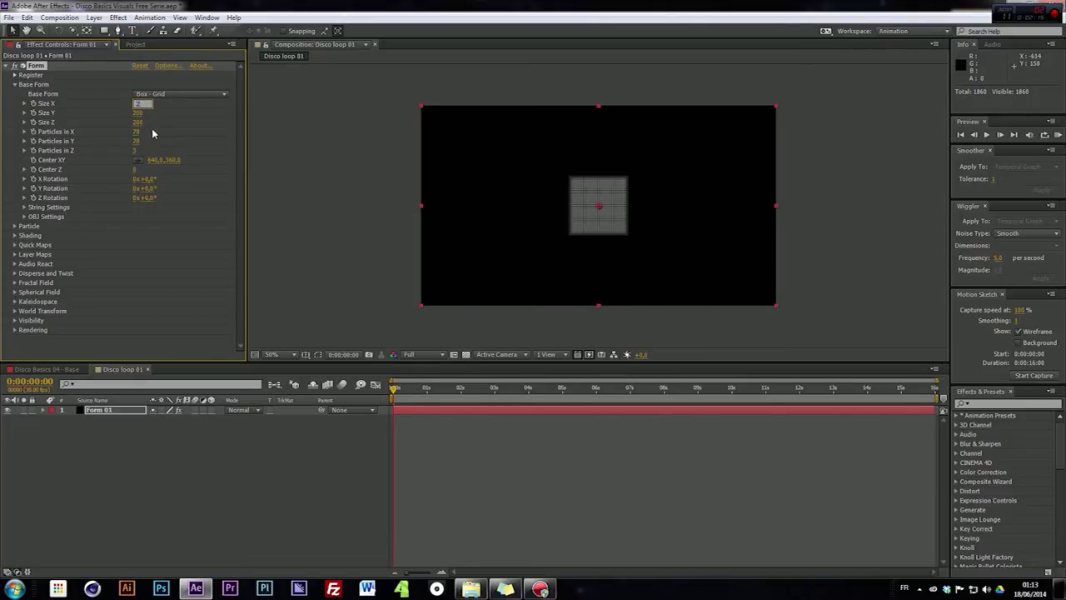
key("Return")
left_click(135, 114)
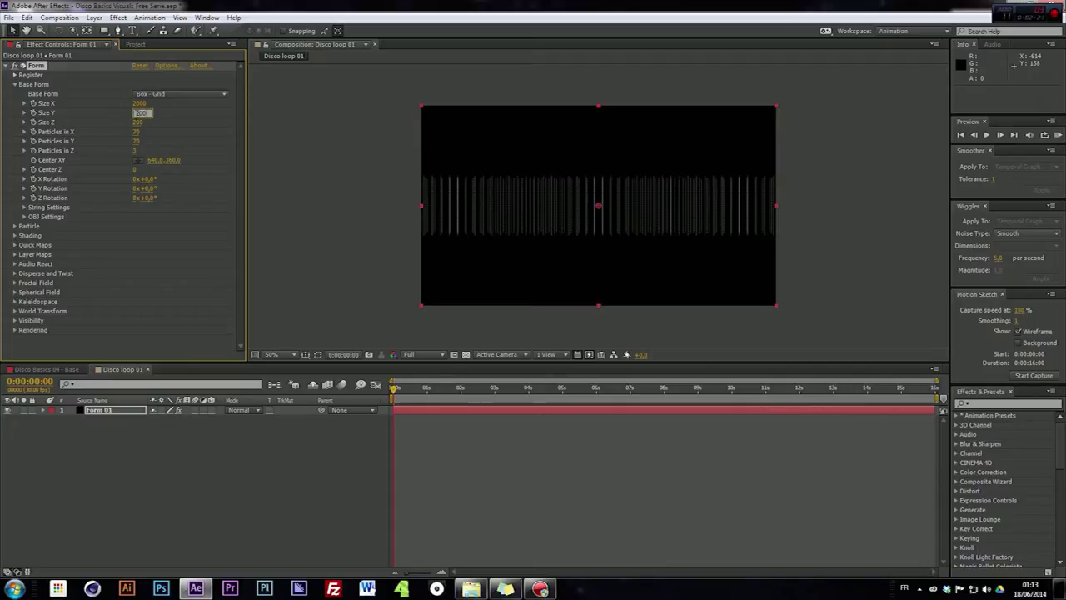
key("Return")
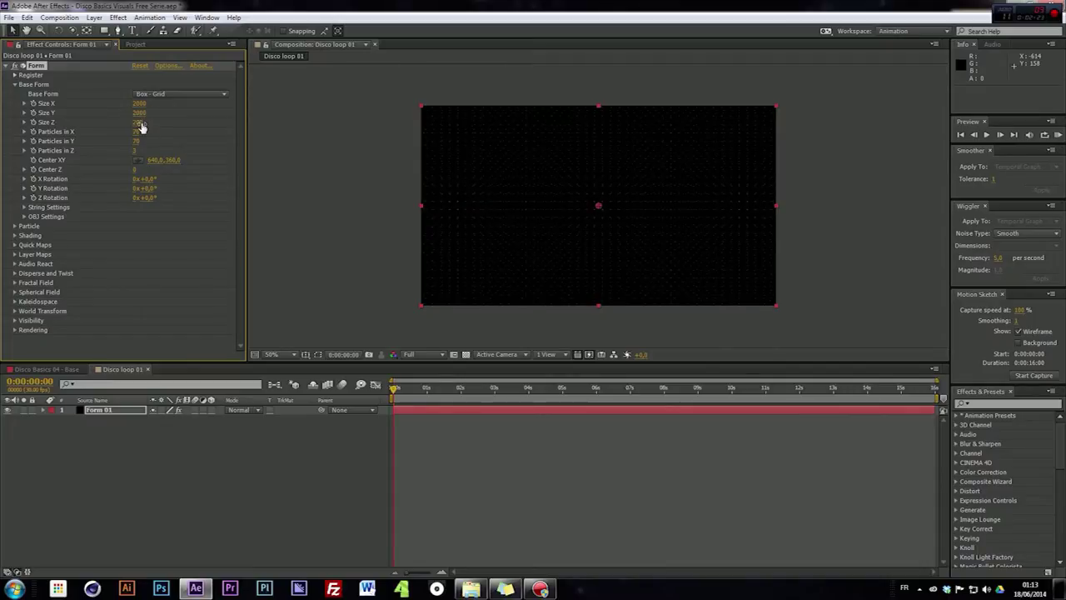
type("0")
key("Return")
left_click_drag(135, 153, 82, 152)
left_click(137, 132)
key("Tab")
type("50")
key("Return")
Step: Set the particle Size to 17 and Sphere Feather to 0
left_click(14, 226)
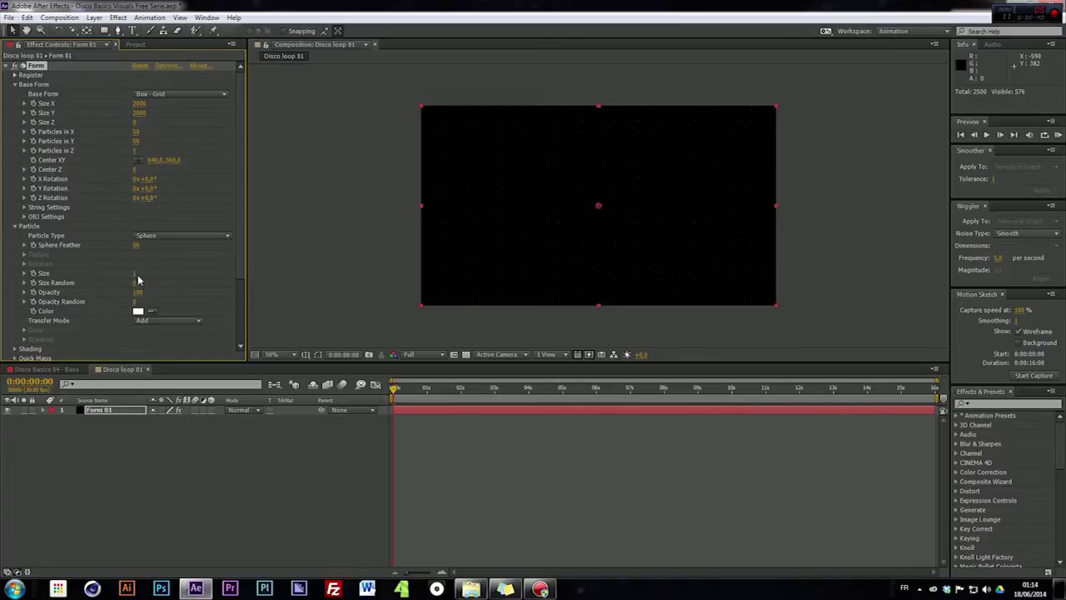
left_click_drag(166, 271, 178, 272)
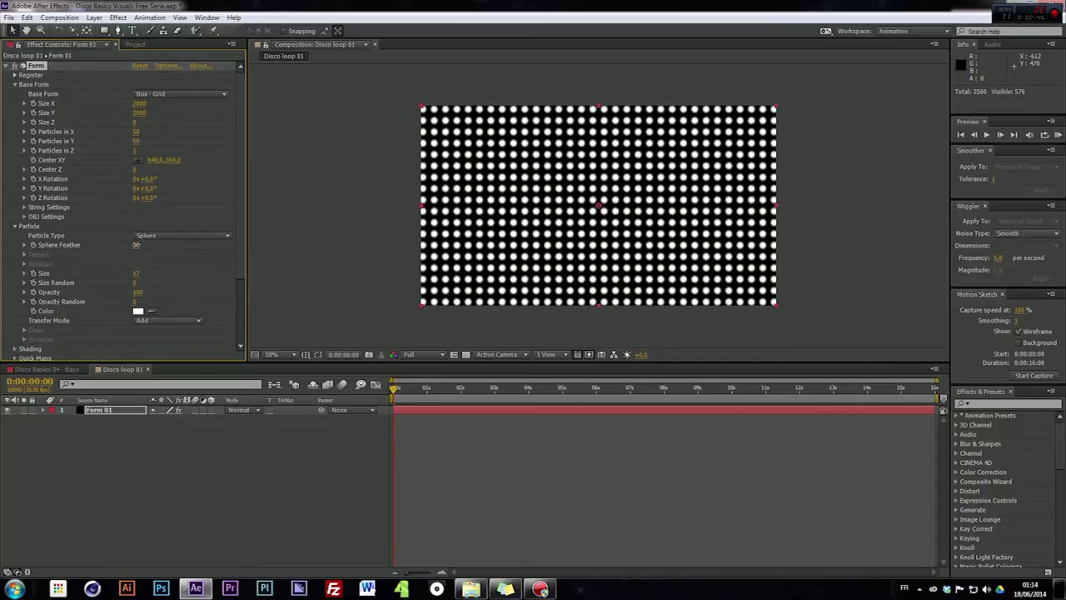
left_click_drag(135, 245, 103, 248)
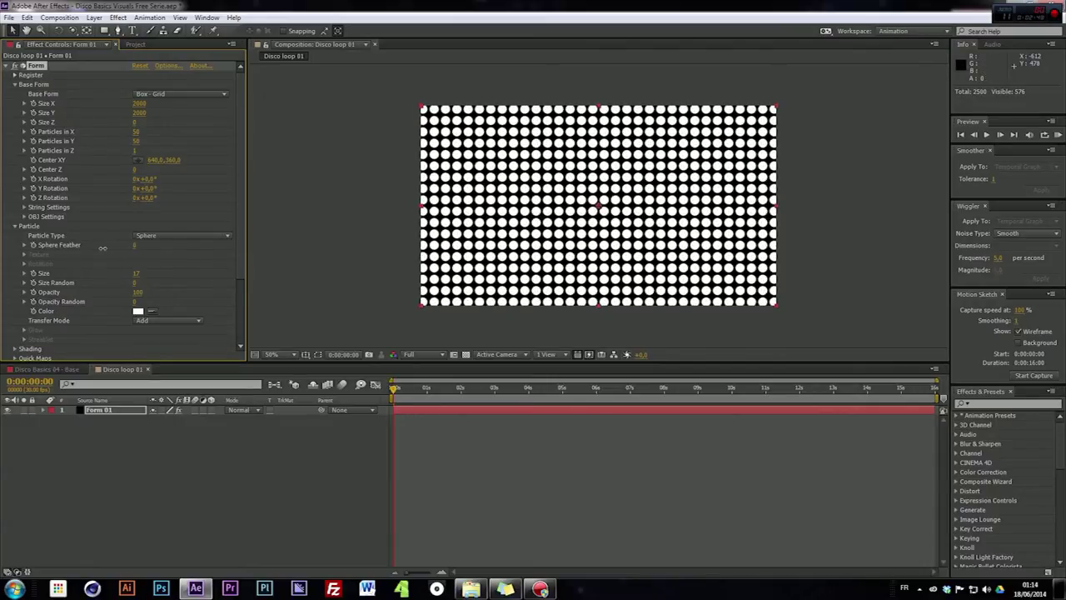
Step: Set Form's Quick Maps Color Map to run over X, tinting the dots orange-green-cyan
scroll(638, 233, "up", 2)
scroll(639, 234, "down", 2)
scroll(88, 269, "down", 1)
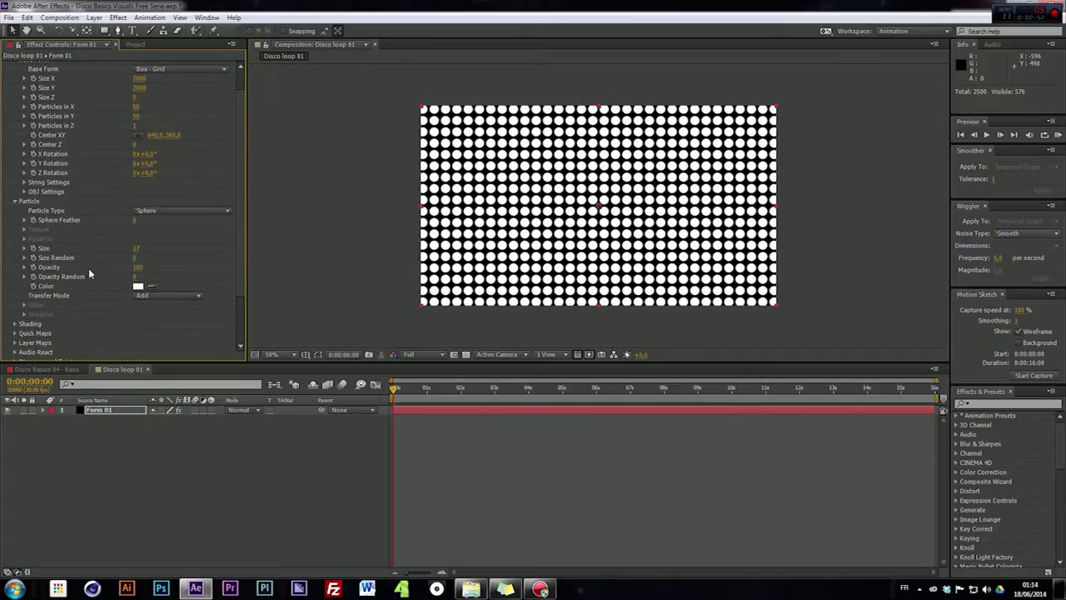
scroll(63, 294, "down", 2)
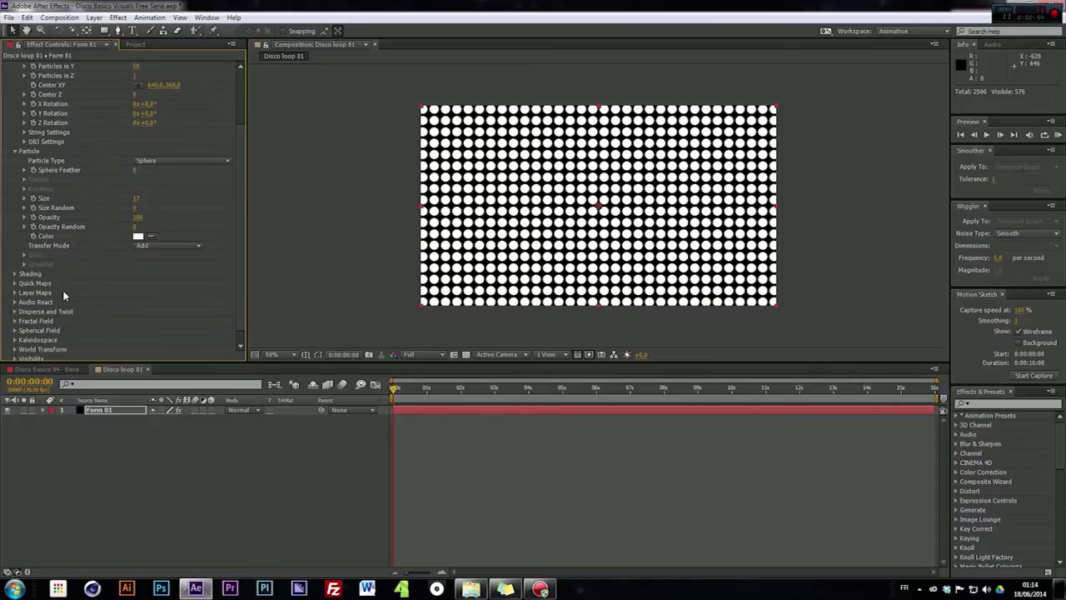
left_click(15, 283)
scroll(15, 283, "down", 3)
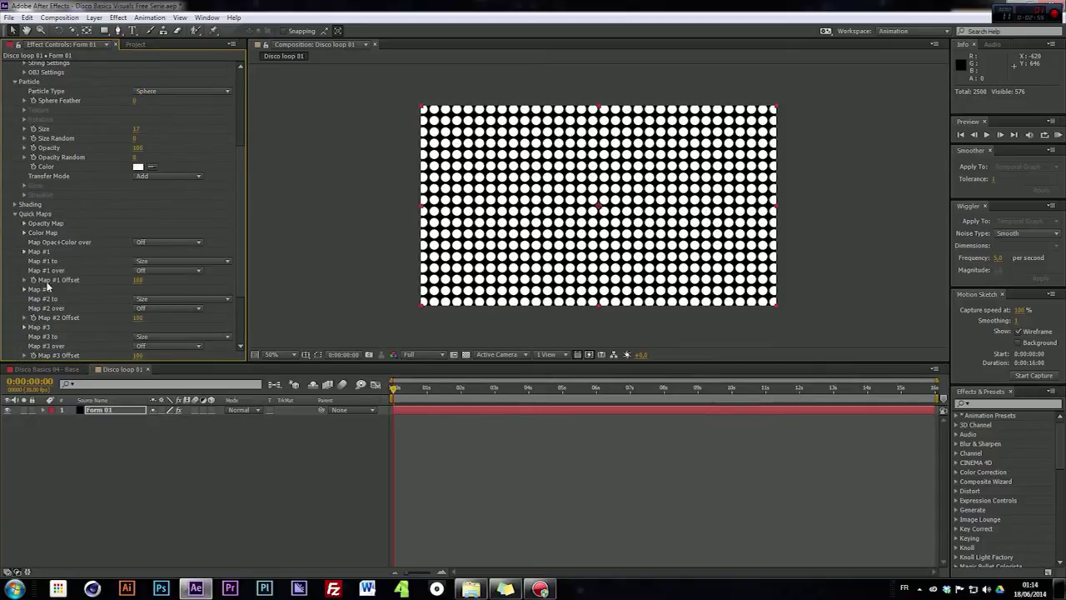
left_click(24, 234)
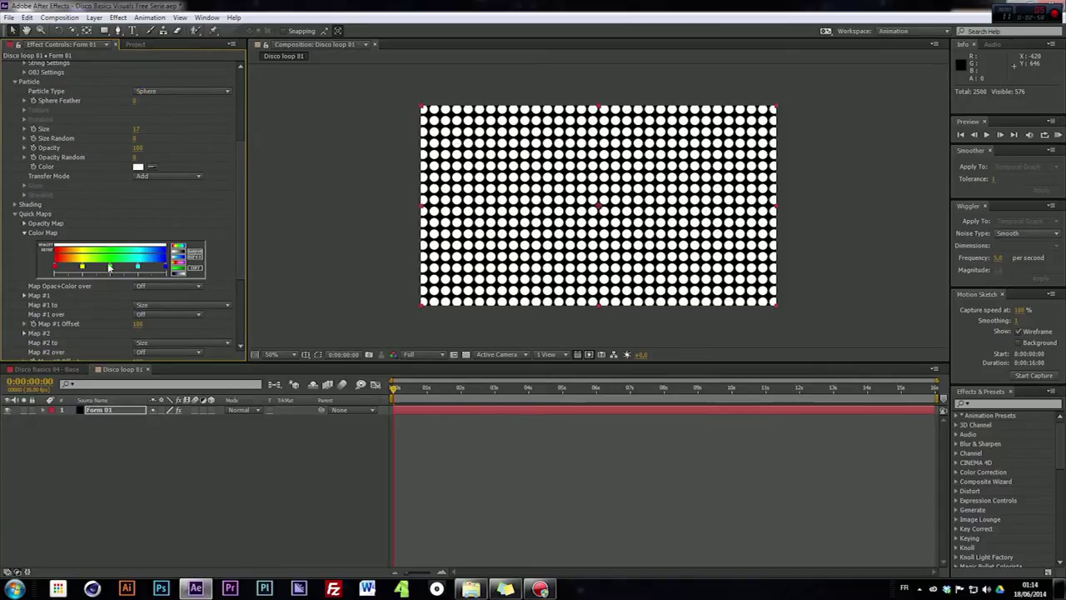
left_click(159, 288)
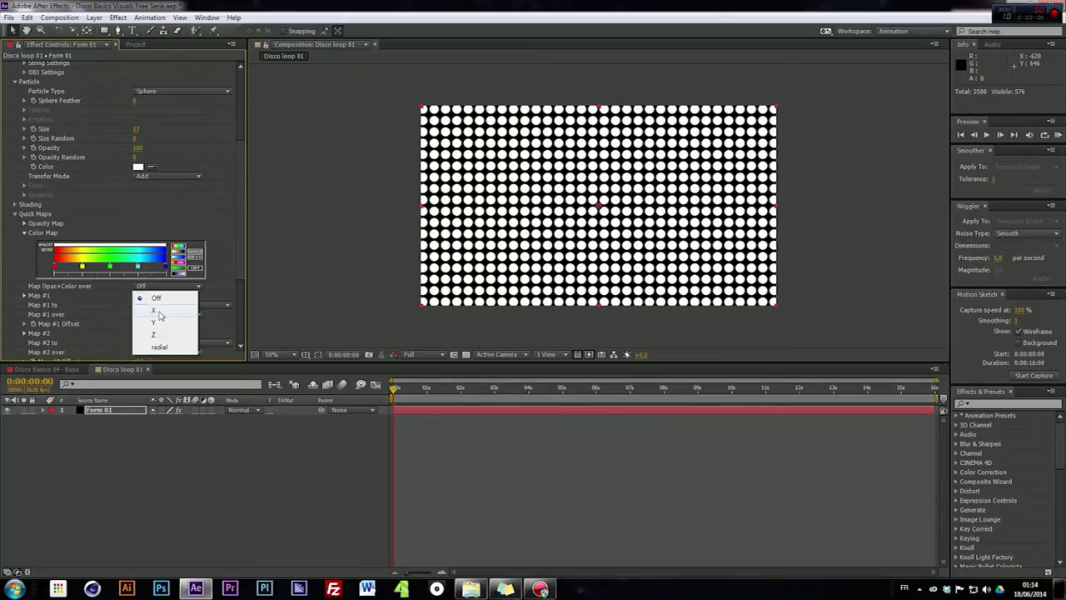
left_click(158, 310)
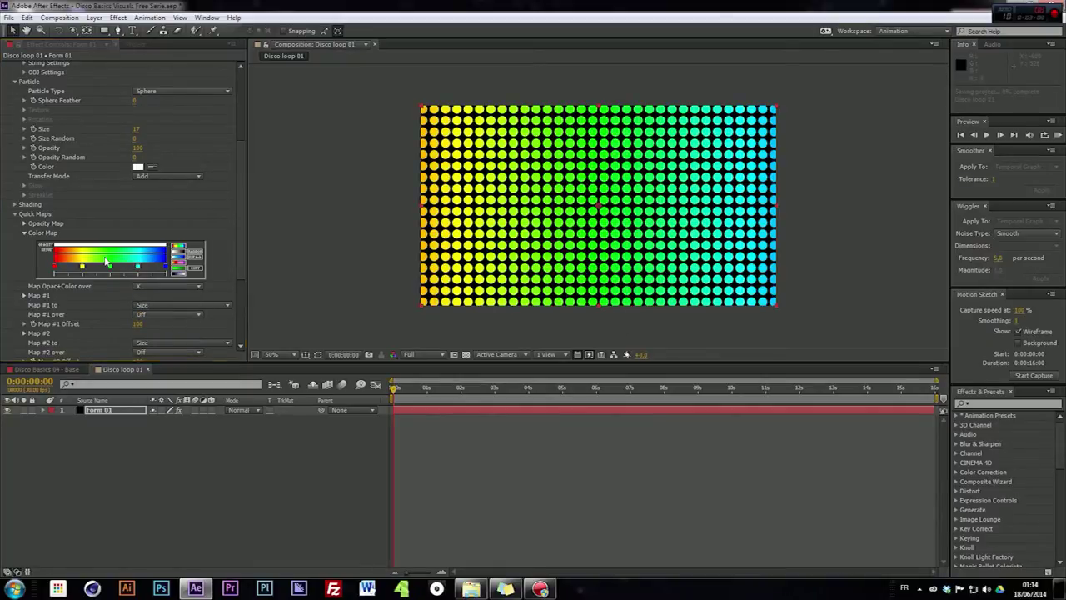
left_click(14, 213)
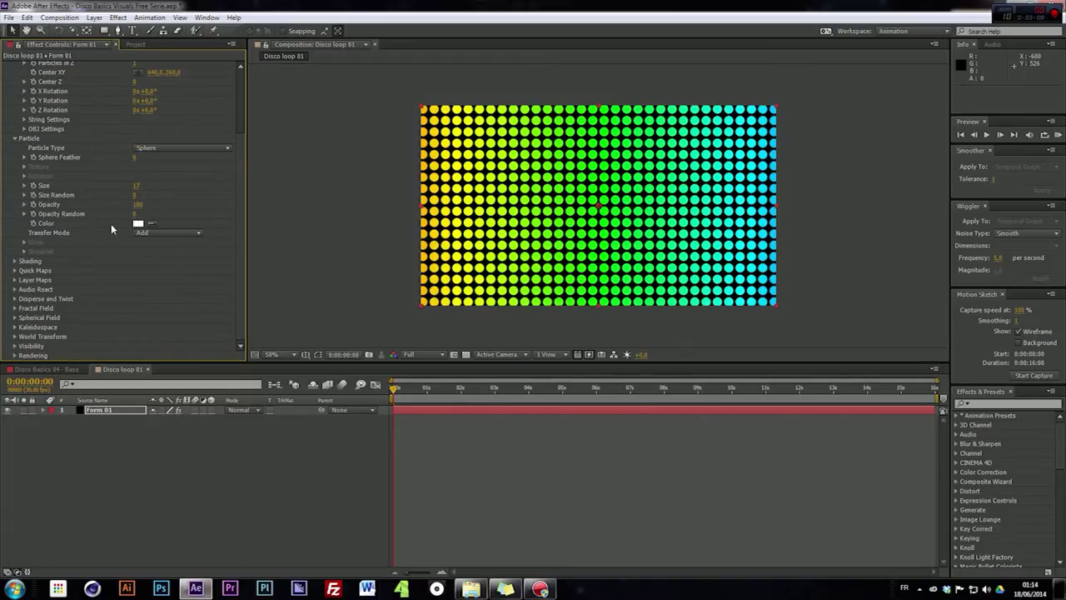
Step: Randomise particle Size and Opacity fully, then preview the animation
left_click_drag(134, 198, 194, 193)
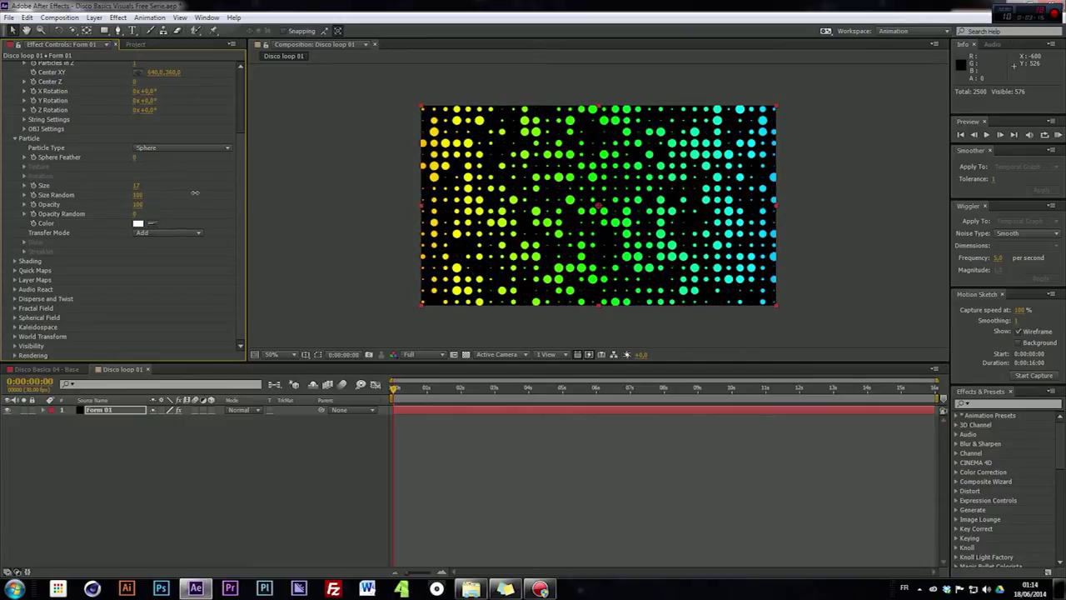
left_click_drag(134, 216, 197, 212)
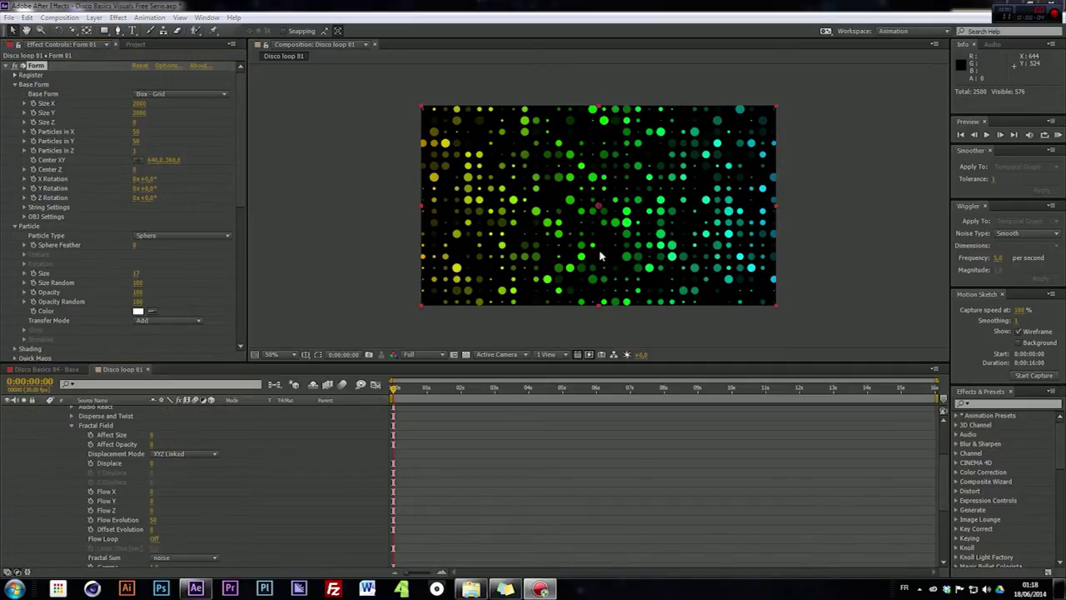
key("KP_0")
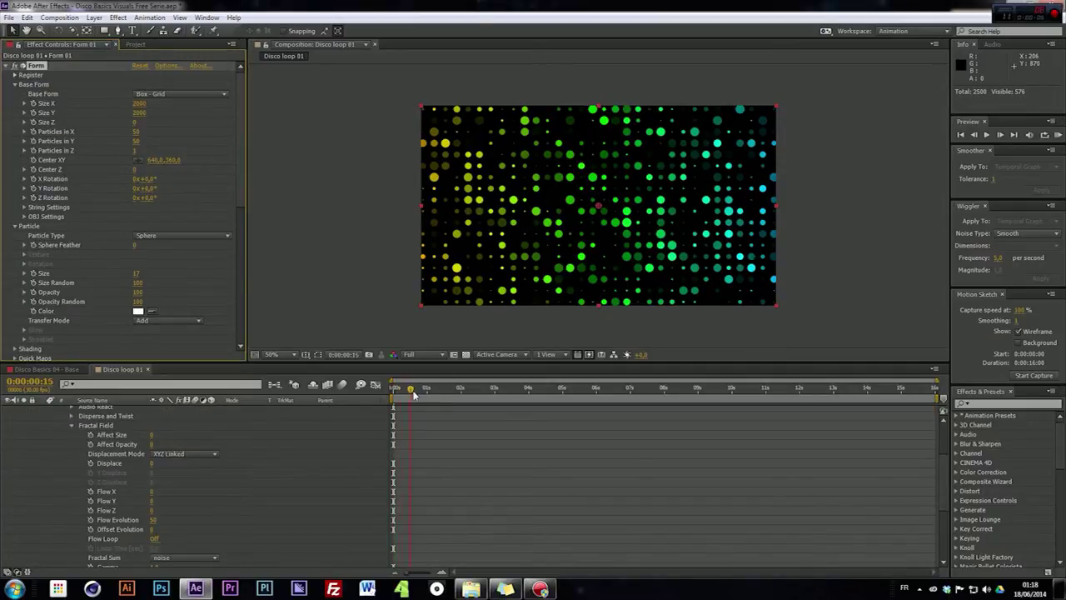
key("KP_0")
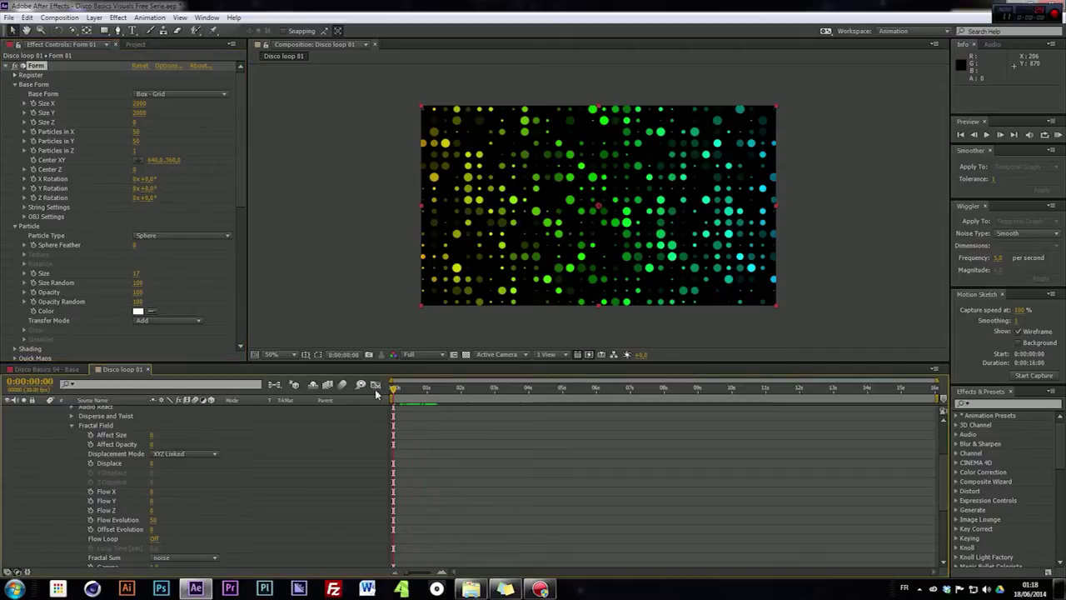
Step: In Fractal Field, set Affect Size 5, Affect Opacity 25 and Displace 15
scroll(244, 201, "down", 1)
scroll(244, 201, "down", 4)
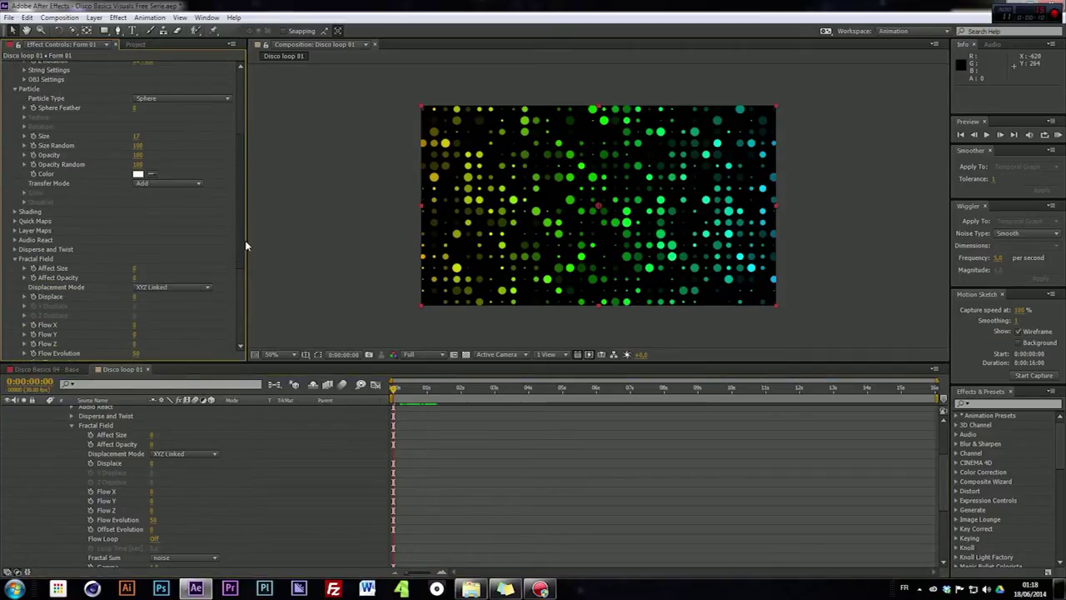
scroll(240, 249, "down", 2)
scroll(239, 249, "down", 1)
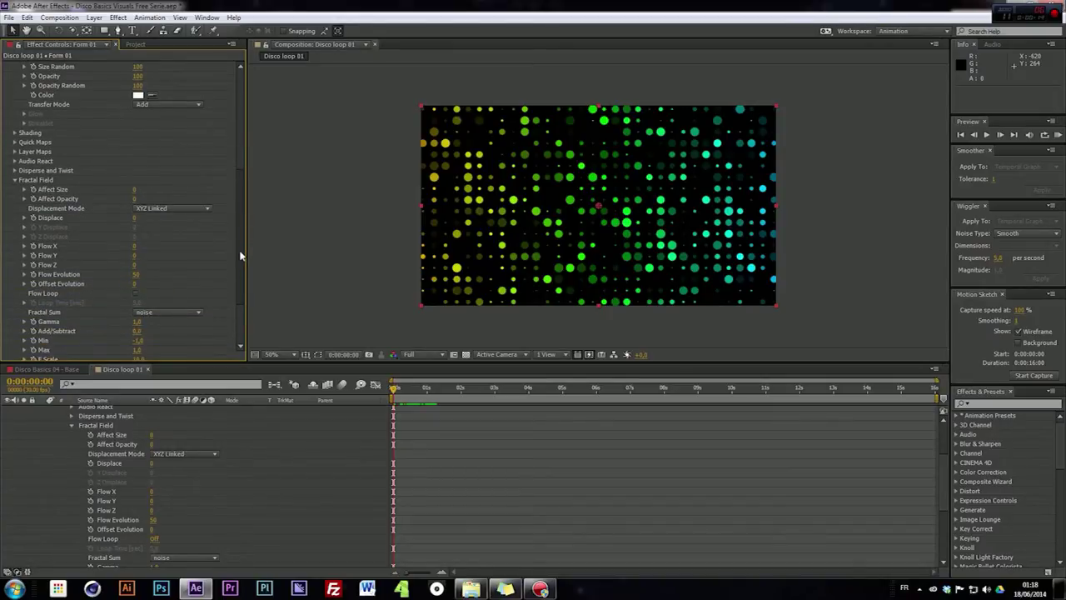
left_click_drag(134, 194, 150, 189)
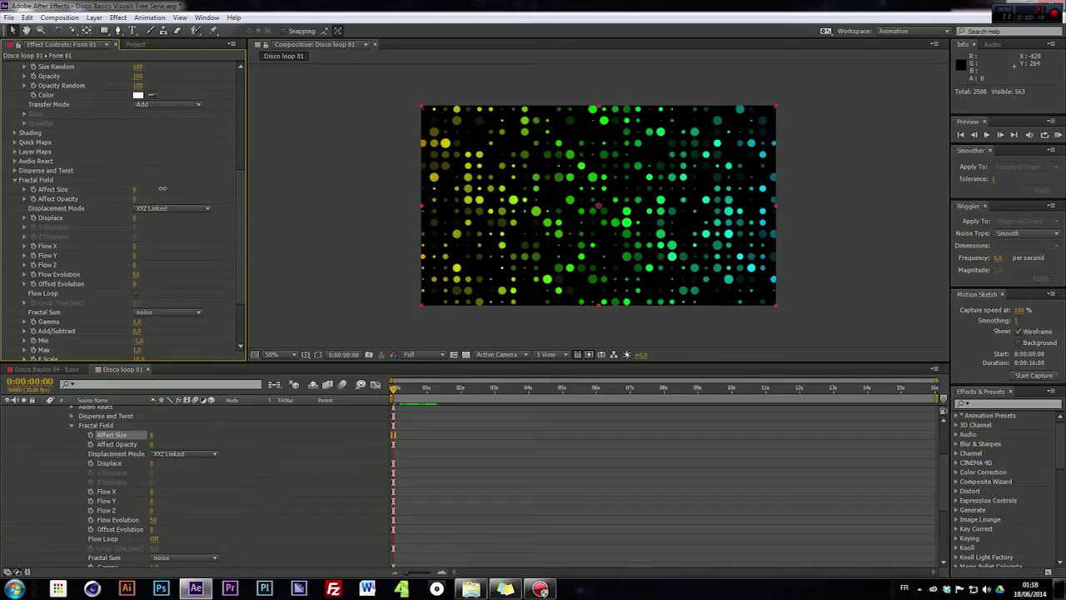
mouse_move(135, 199)
left_mouse_down()
mouse_move(162, 197)
mouse_move(148, 199)
left_mouse_up()
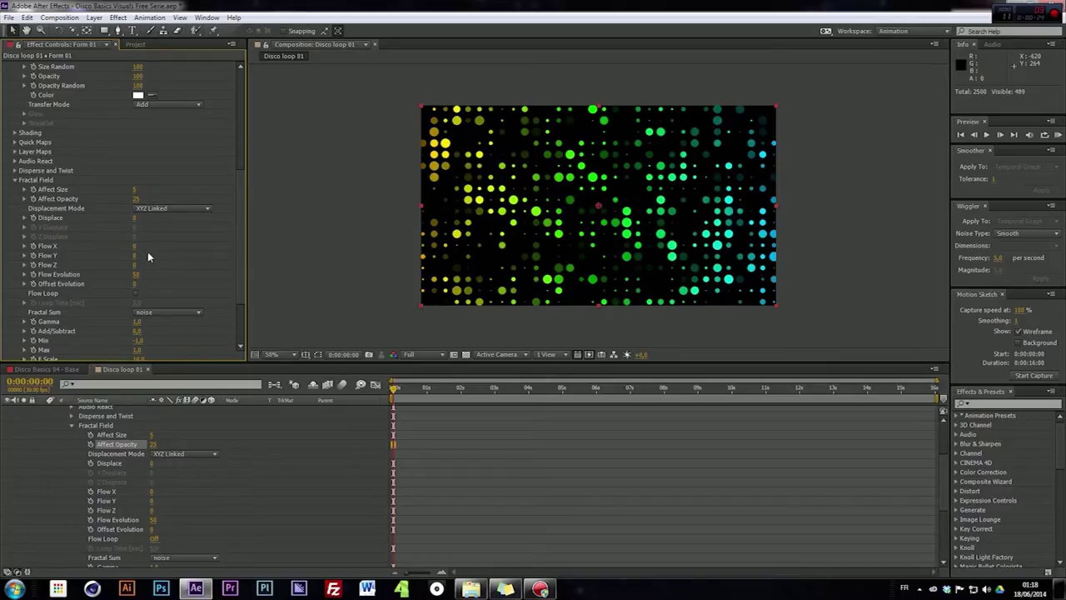
left_click(134, 219)
type("15")
key("Return")
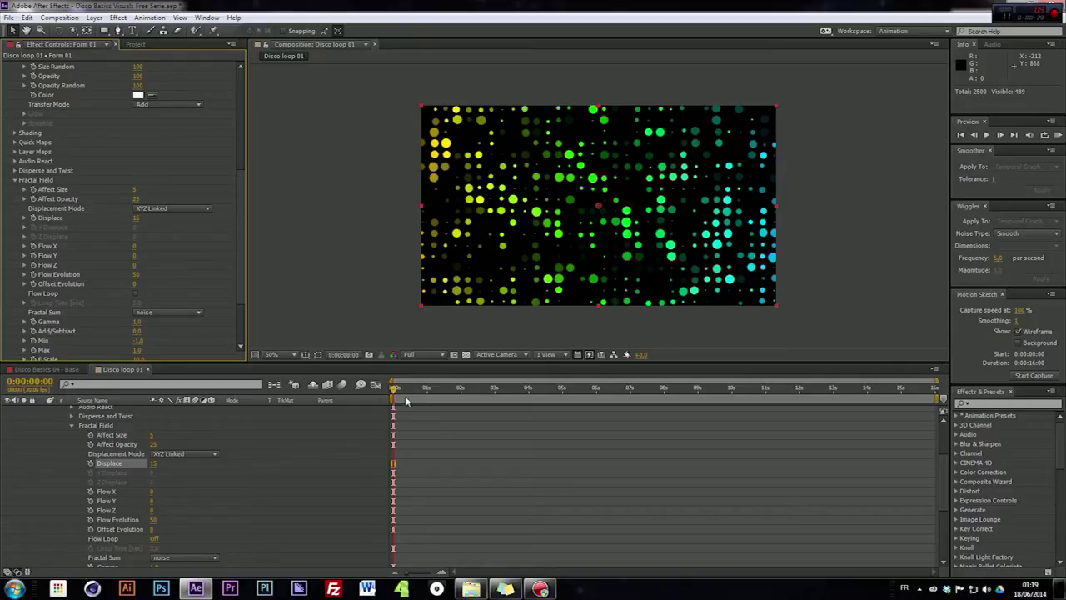
left_click_drag(393, 392, 535, 402)
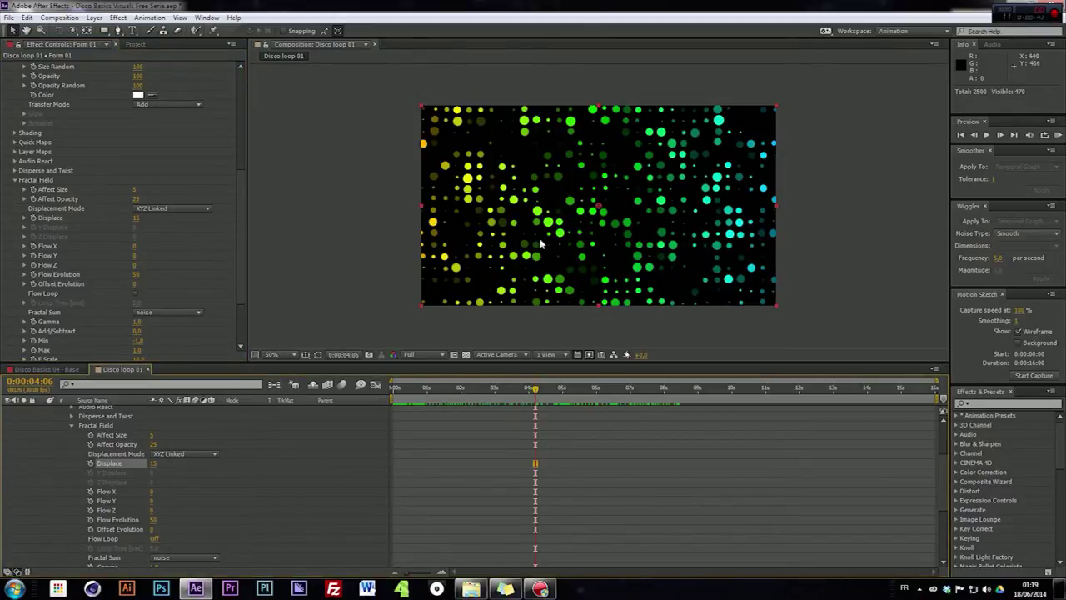
left_click_drag(537, 400, 429, 401)
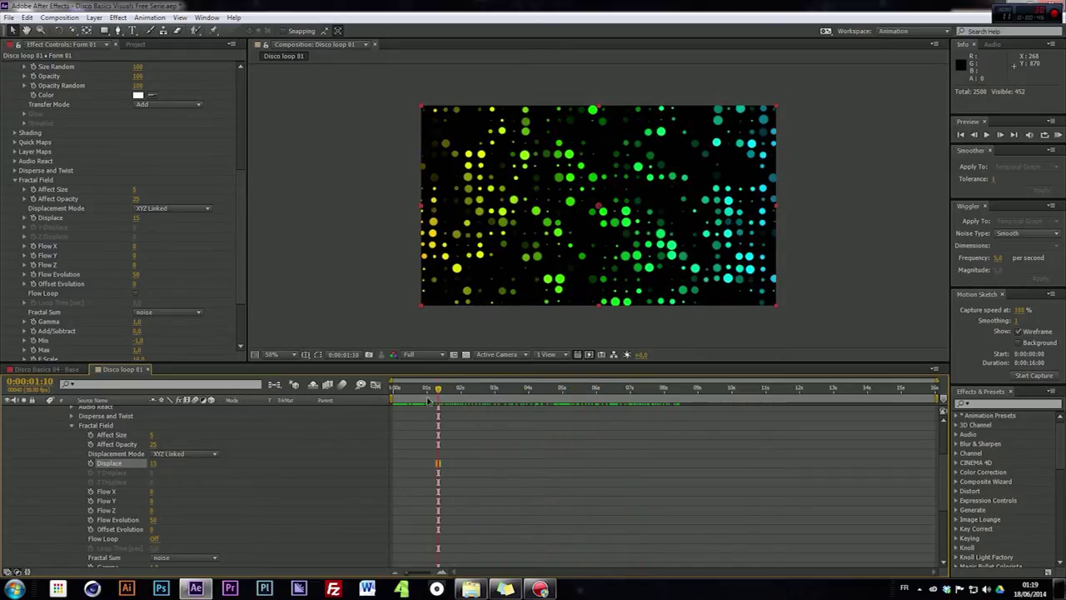
Step: Set Fractal Field Flow Y to -350 and return to the comp start
left_click_drag(136, 256, 2, 260)
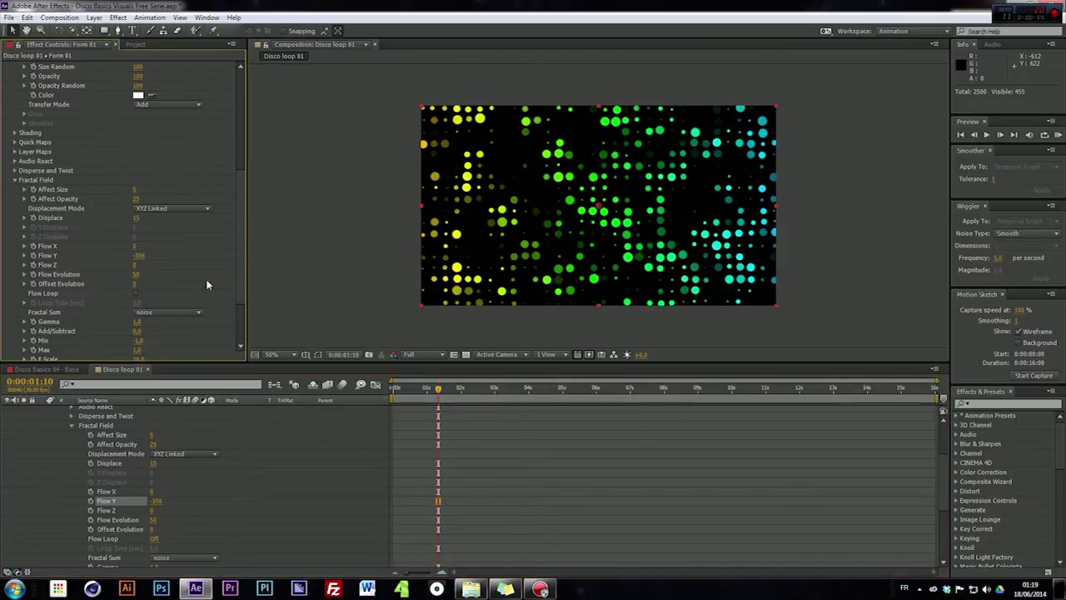
left_click(142, 255)
type("-350")
key("Return")
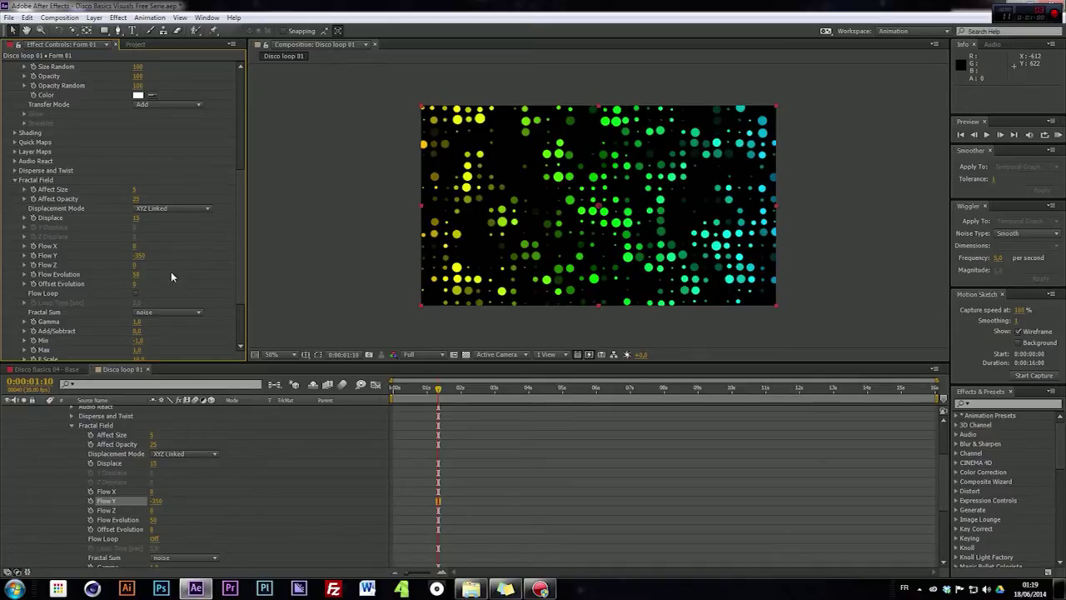
left_click_drag(438, 389, 355, 400)
Step: Preview the drifting dots, then ease Fractal Field's Flow Y down to -204
key("space")
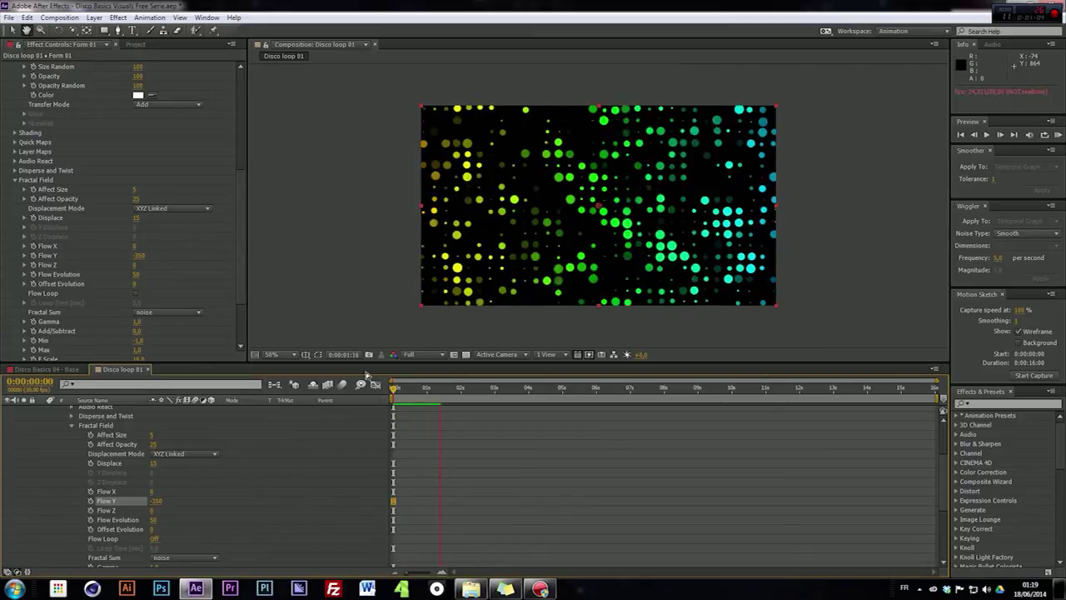
key("space")
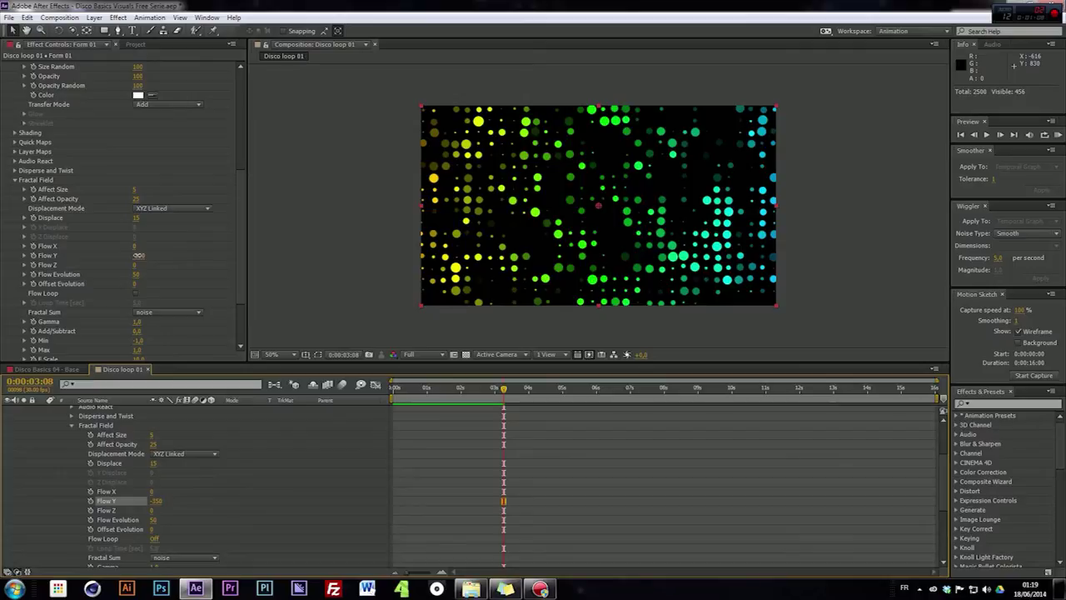
left_click_drag(139, 255, 193, 258)
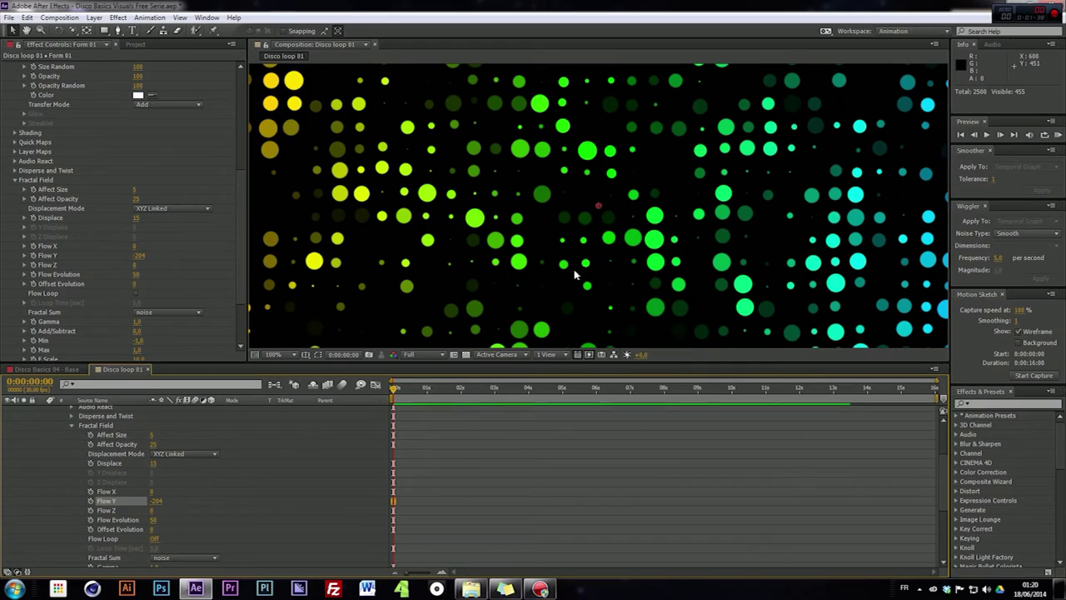
key("comma")
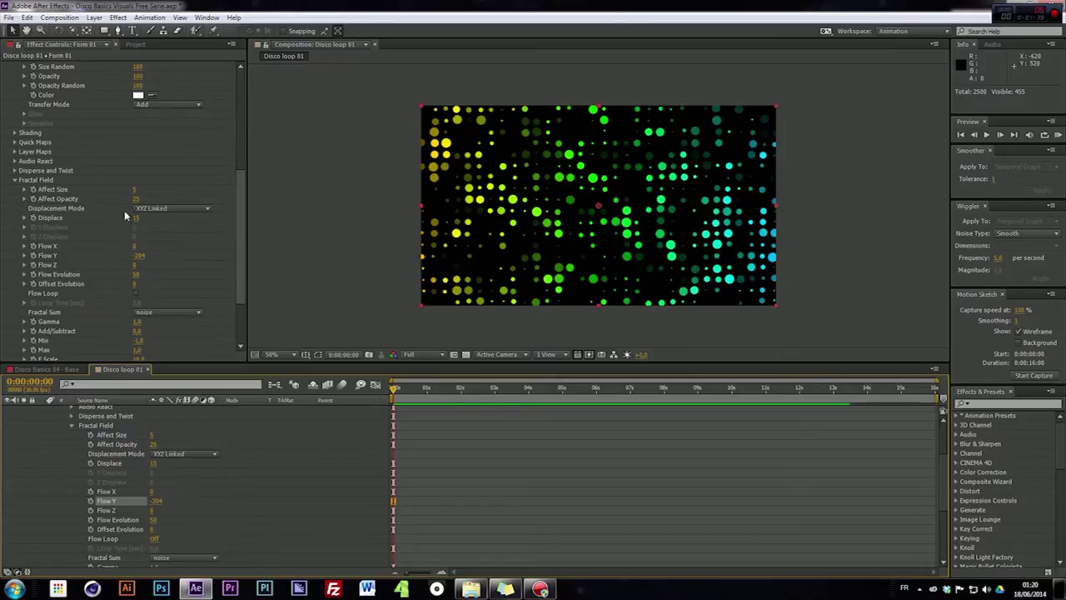
Step: Collapse Form's groups, try World Transform X and Z rotations, and reset Z Rotation to 0
left_click(14, 180)
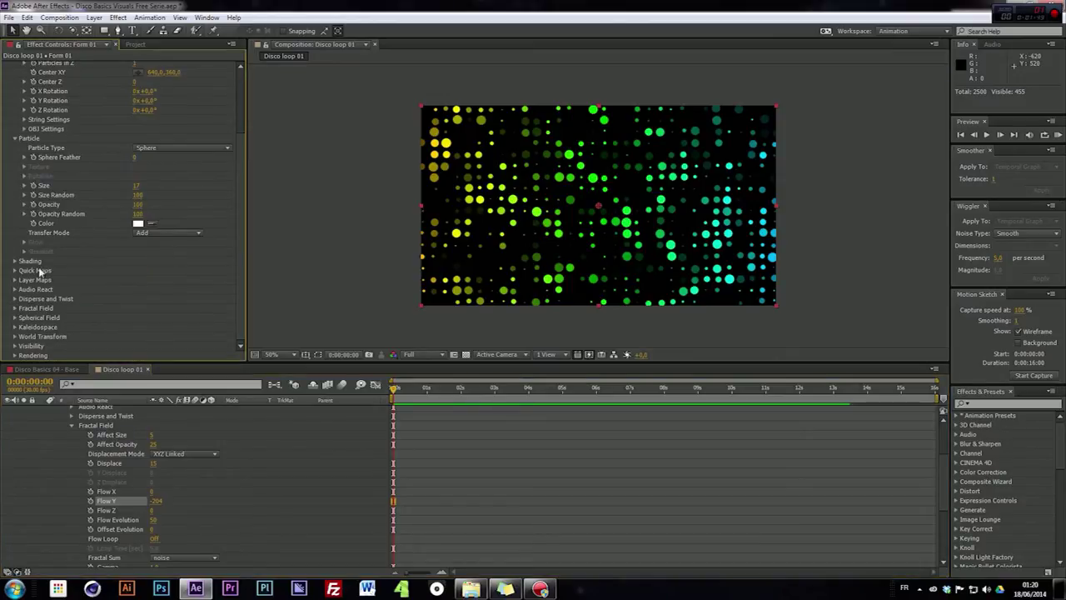
left_click(17, 139)
left_click(15, 84)
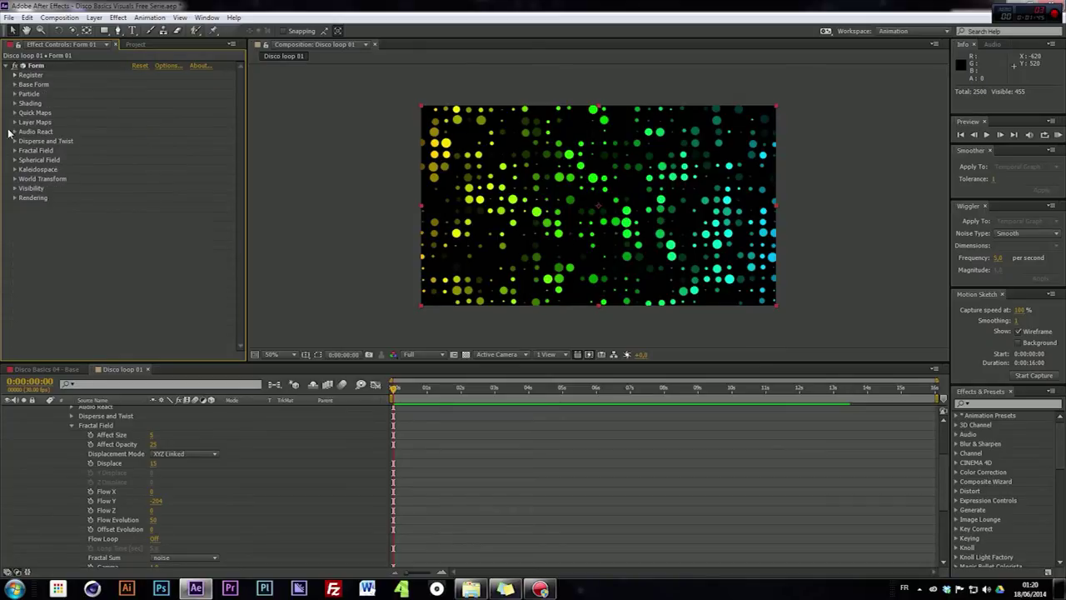
left_click(14, 179)
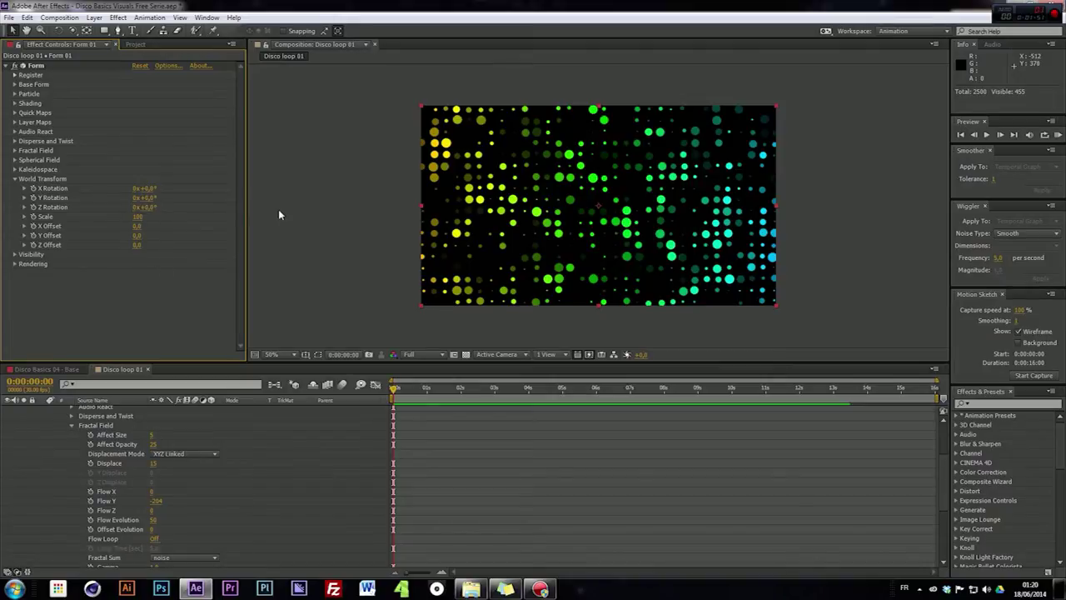
mouse_move(147, 188)
left_mouse_down()
mouse_move(176, 187)
mouse_move(112, 187)
mouse_move(145, 199)
left_mouse_up()
key("ctrl+z")
mouse_move(146, 207)
left_mouse_down()
mouse_move(202, 209)
mouse_move(126, 208)
left_mouse_up()
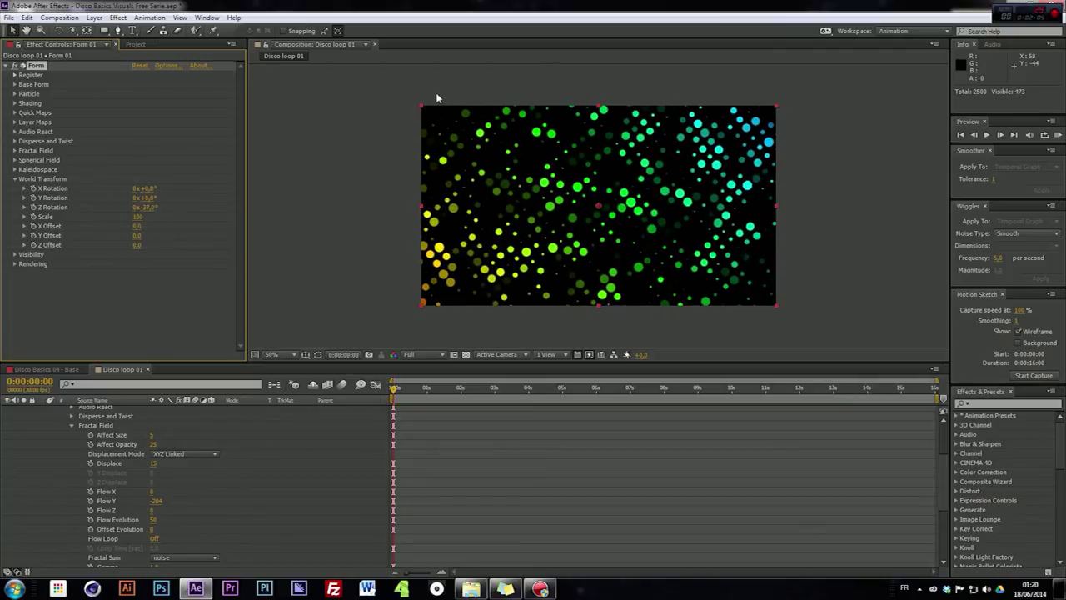
left_click(148, 207)
type("0")
key("Return")
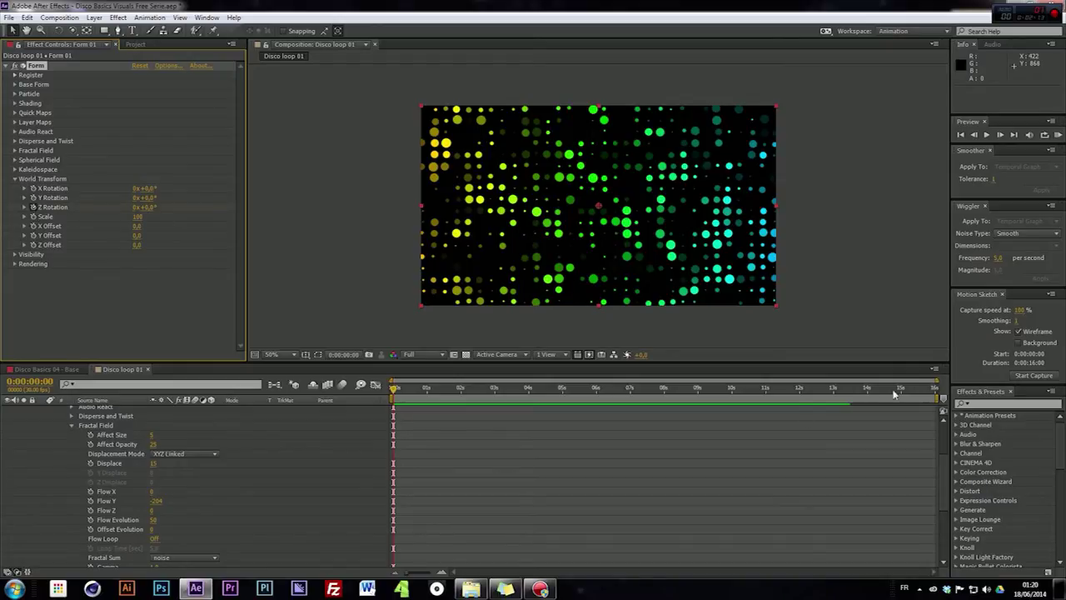
Step: Set Z Rotation to 2 full revolutions at the comp's end and review the spin
left_click_drag(869, 391, 968, 401)
left_click(138, 207)
type("2")
key("Return")
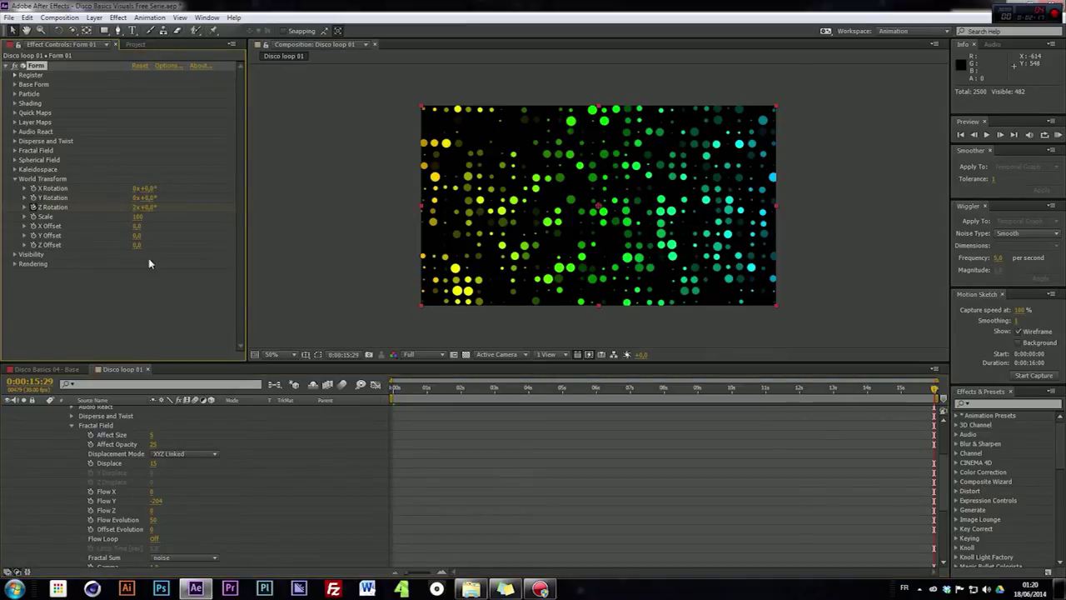
left_click_drag(935, 395, 335, 419)
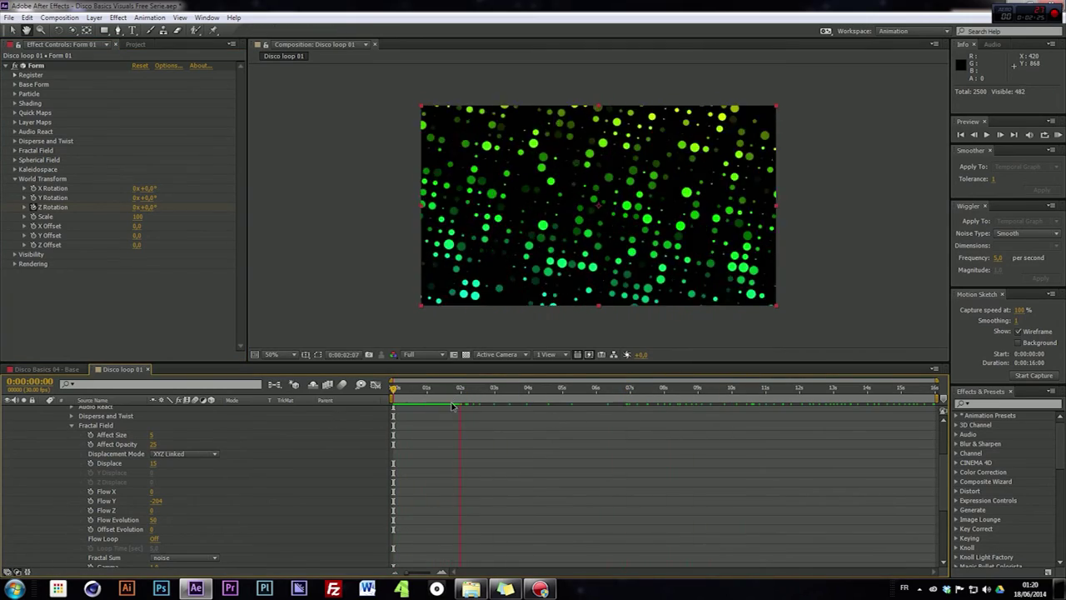
left_click(513, 396)
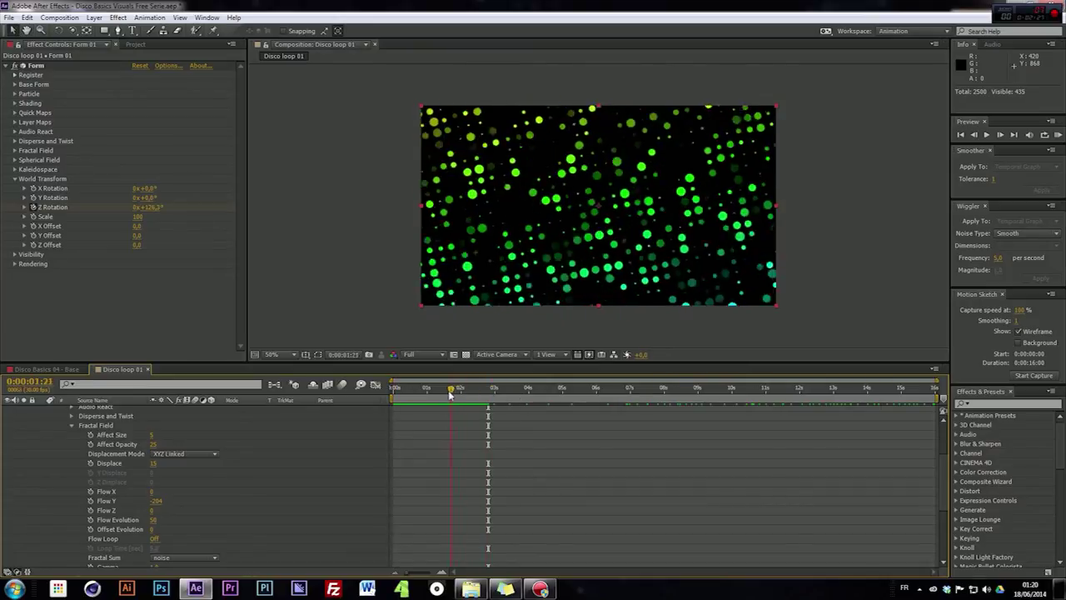
left_click(378, 395)
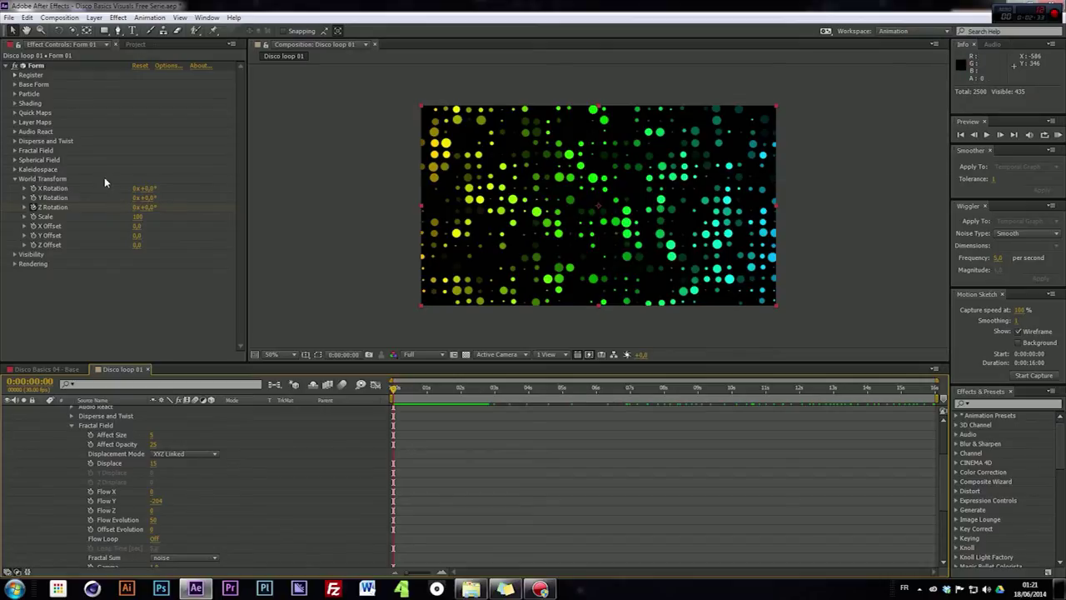
left_click(15, 179)
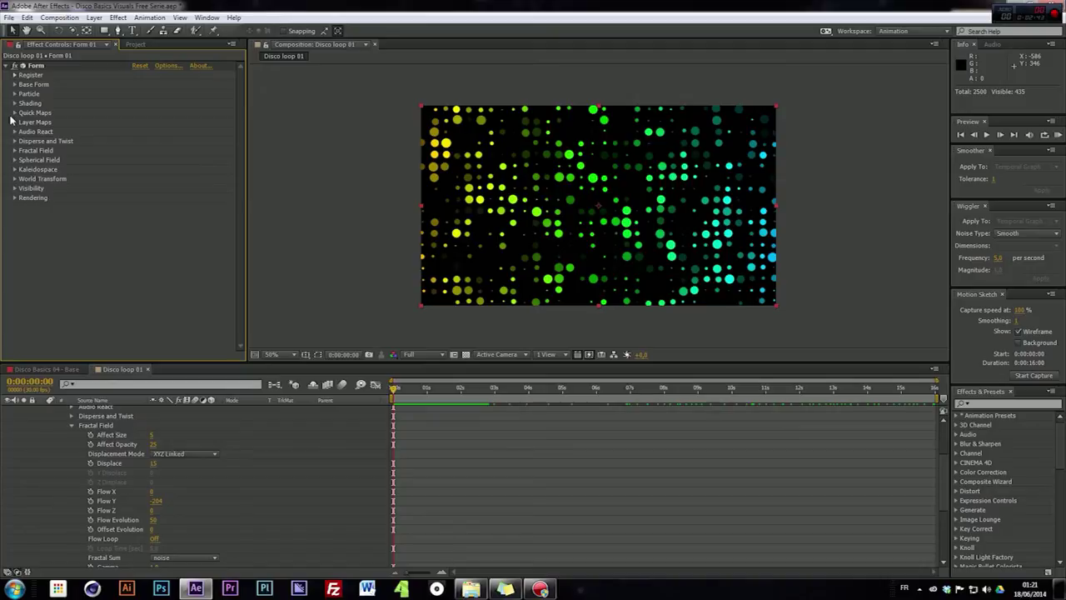
Step: Create a new 150×150, one-second composition and view it at full size
left_click(59, 17)
left_click(60, 30)
left_click(98, 259)
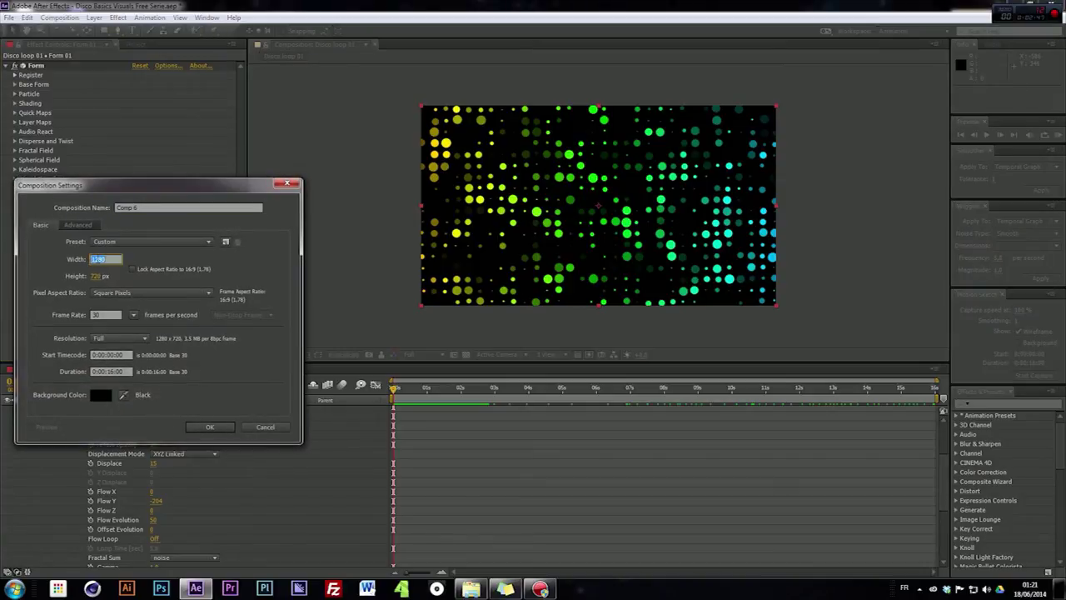
type("150")
key("Tab")
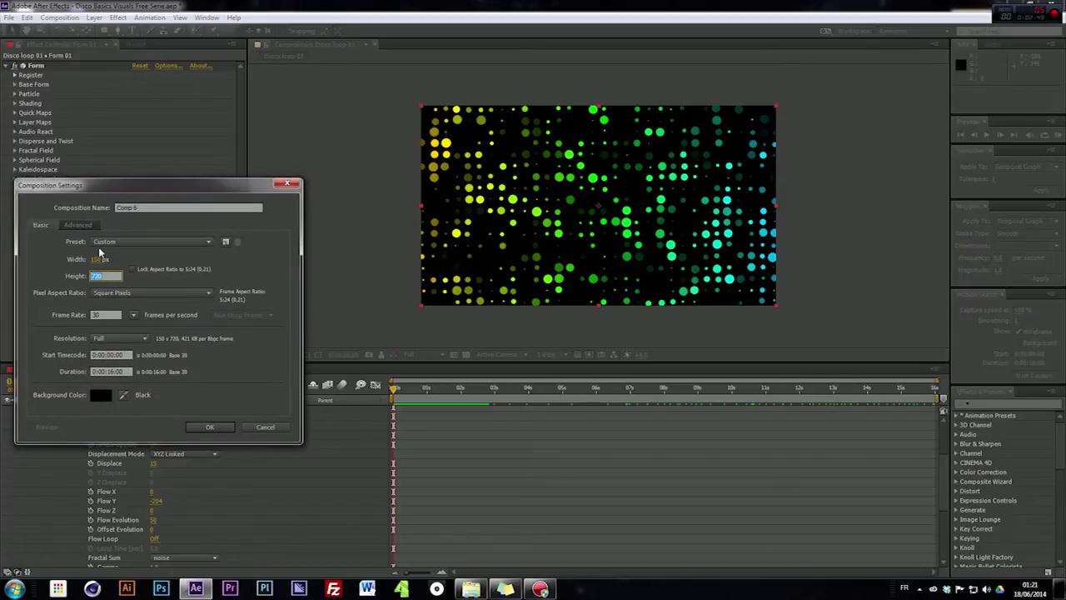
type("150")
left_click(112, 372)
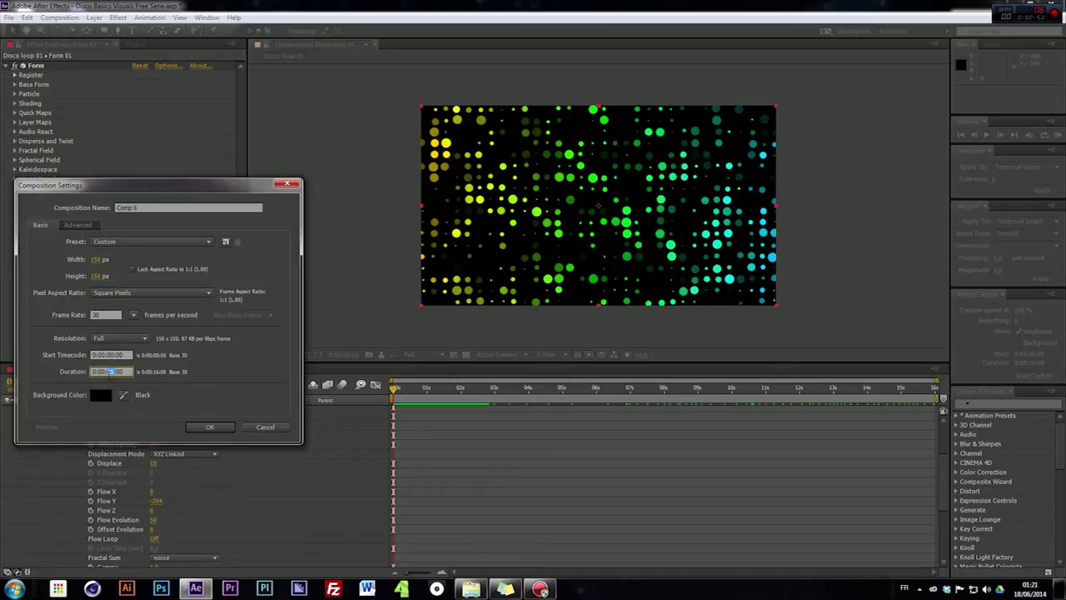
left_click(211, 427)
key("period")
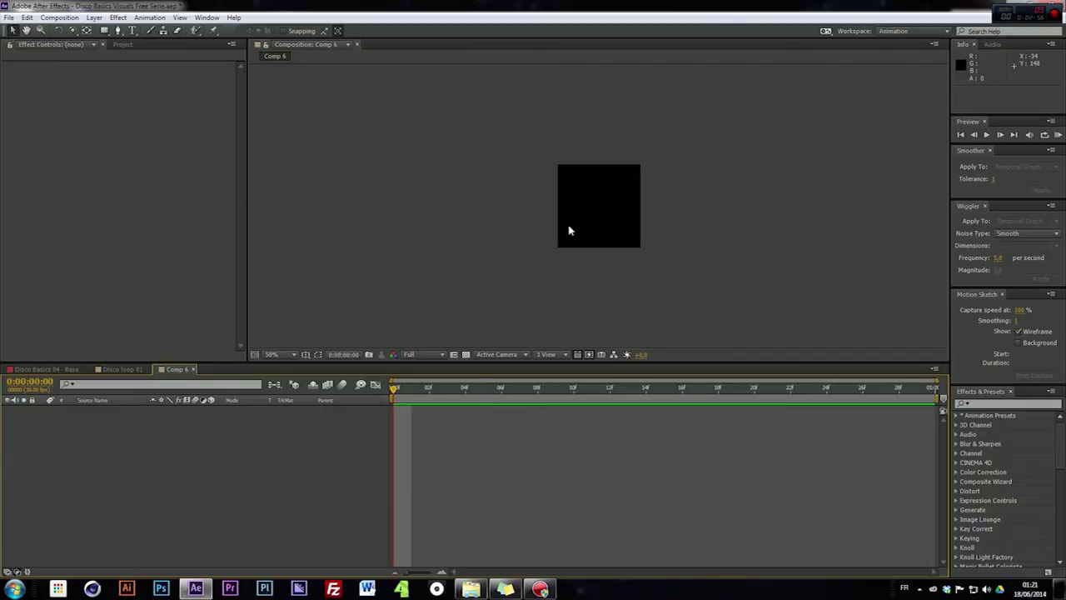
Step: Add a new black solid layer named 'Star 01'
left_click(94, 18)
mouse_move(95, 31)
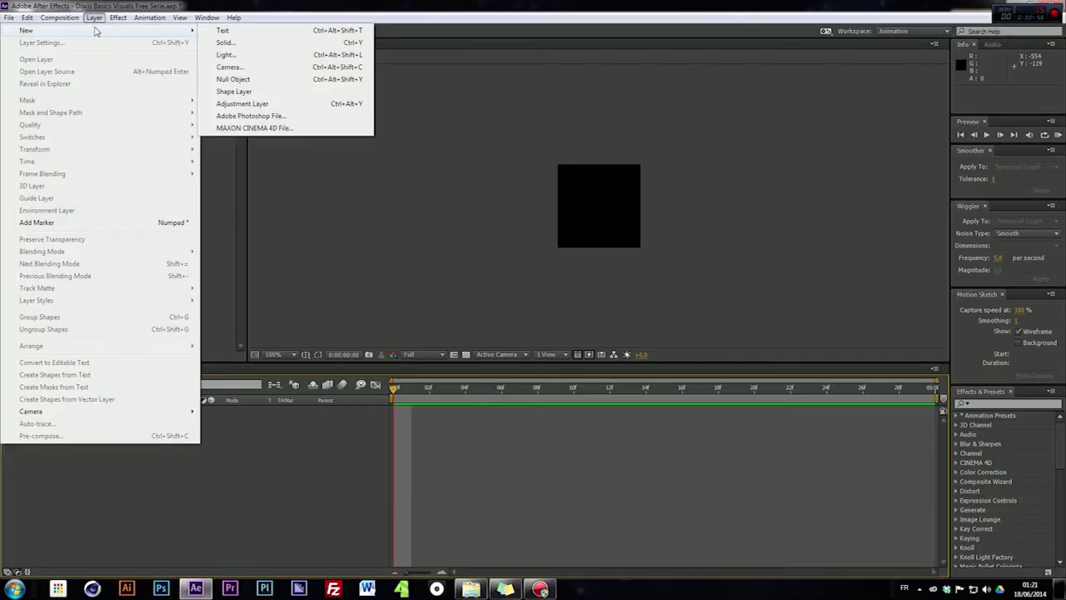
left_click(224, 45)
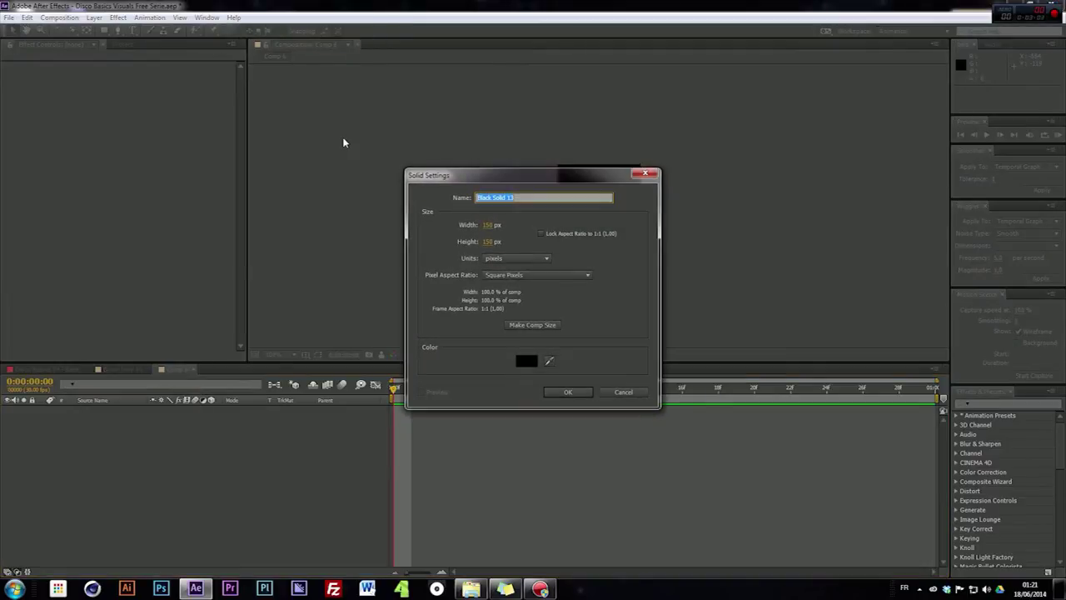
type("Star 01")
key("Return")
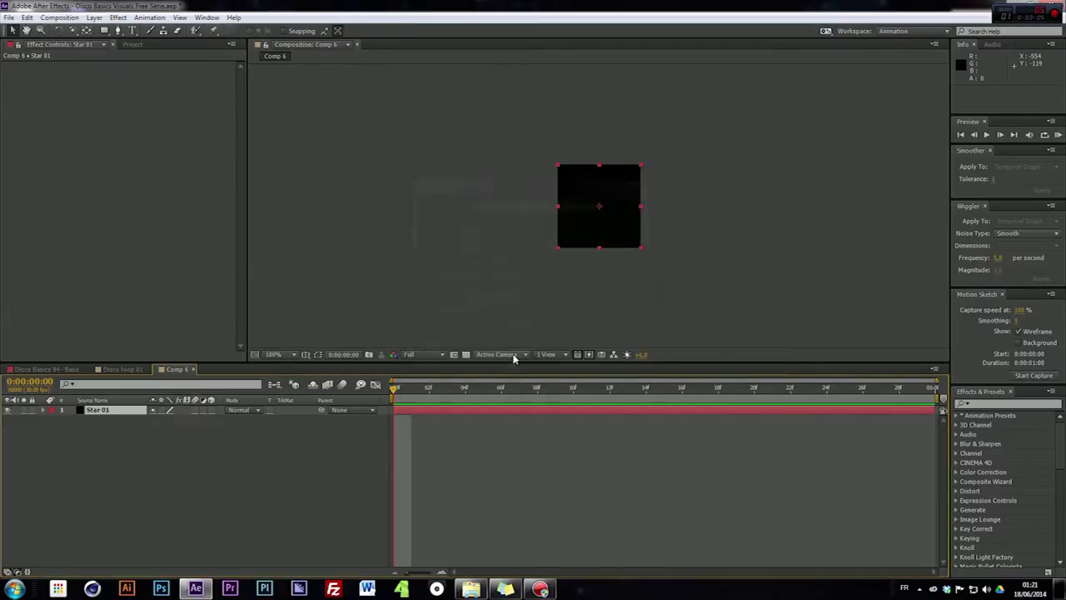
Step: Fit a star-shaped mask to the Star 01 layer
left_click(105, 33)
left_click_drag(105, 34, 131, 81)
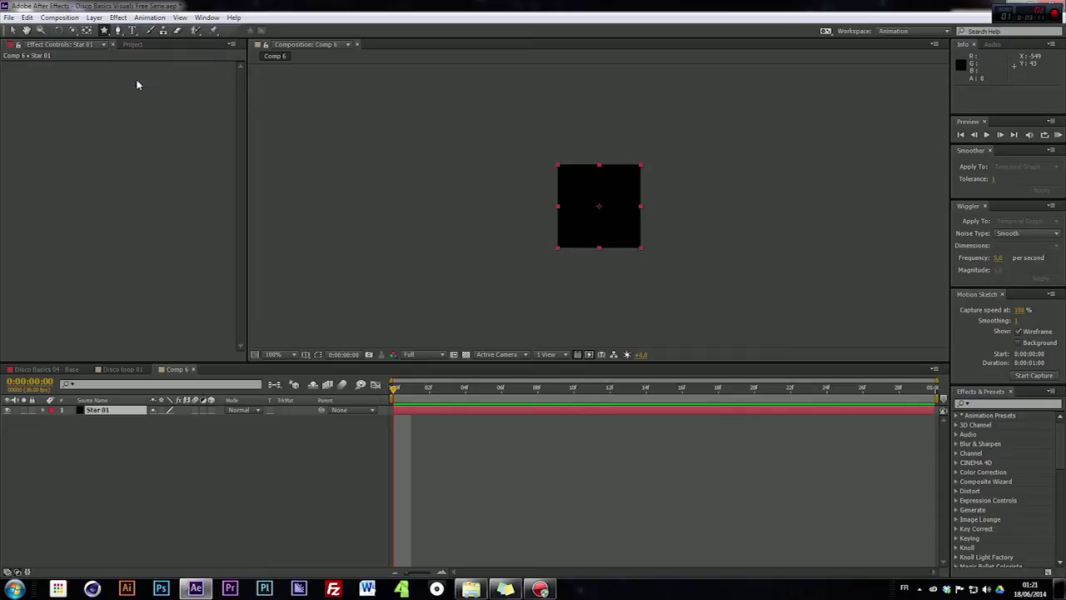
double_click(105, 34)
key("v")
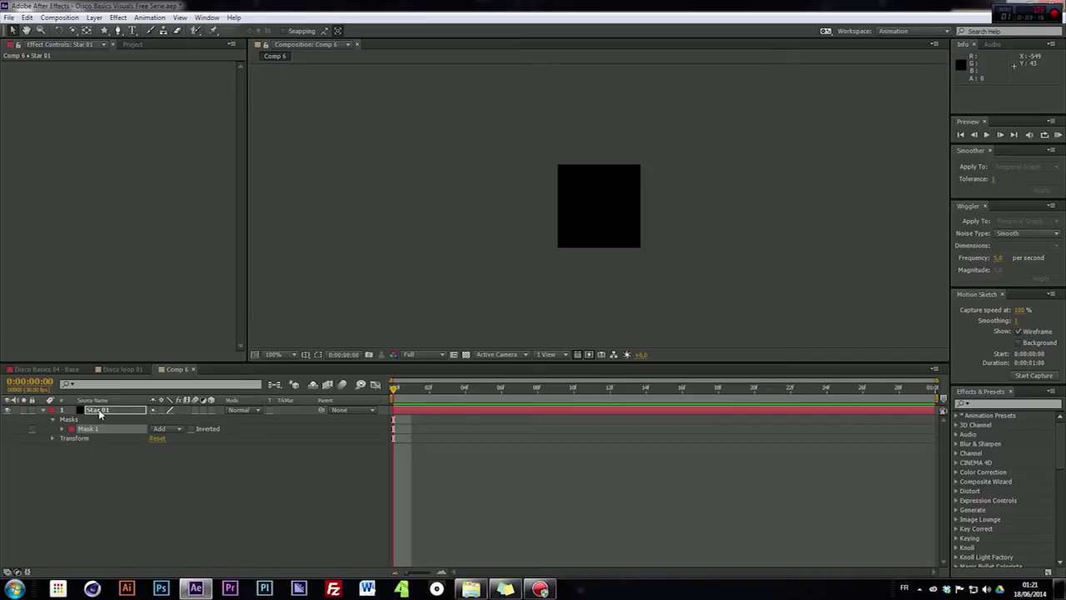
key("Return")
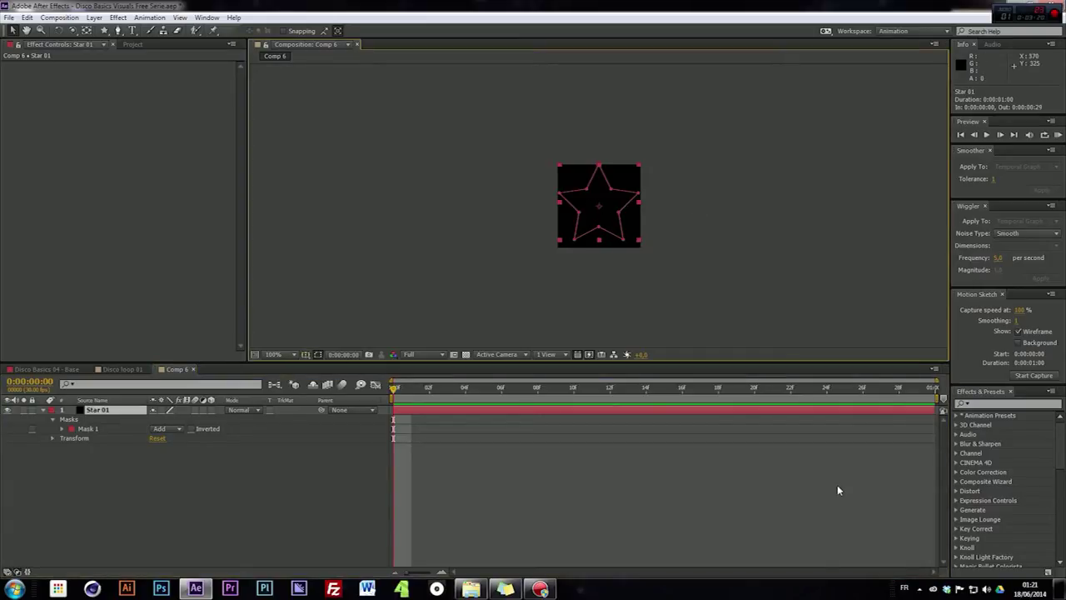
Step: Apply a white Stroke effect to the star mask and thicken its brush size to 5.6
right_click(114, 260)
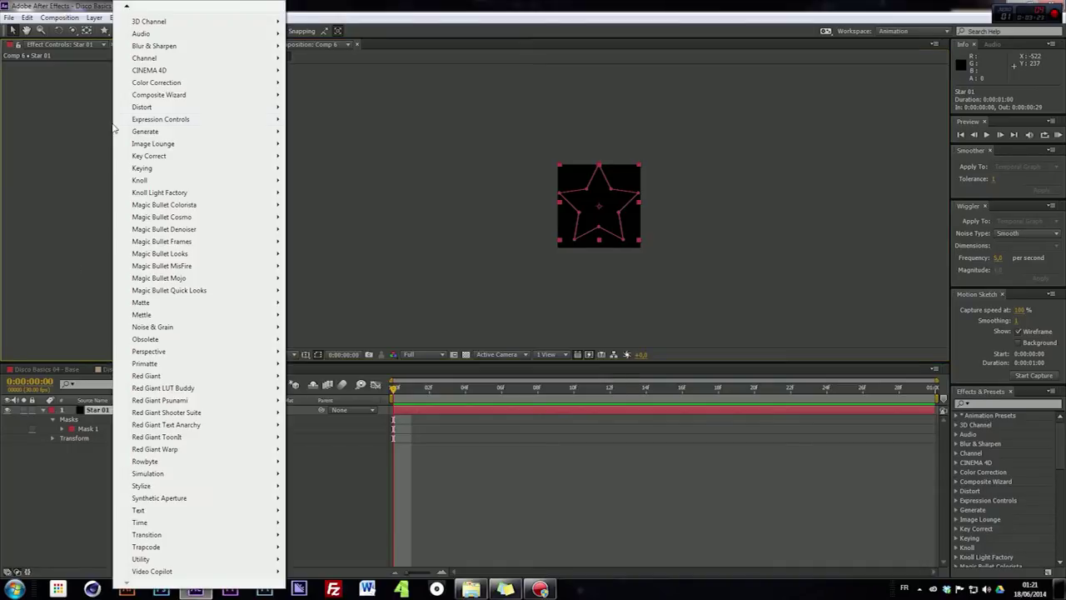
mouse_move(152, 136)
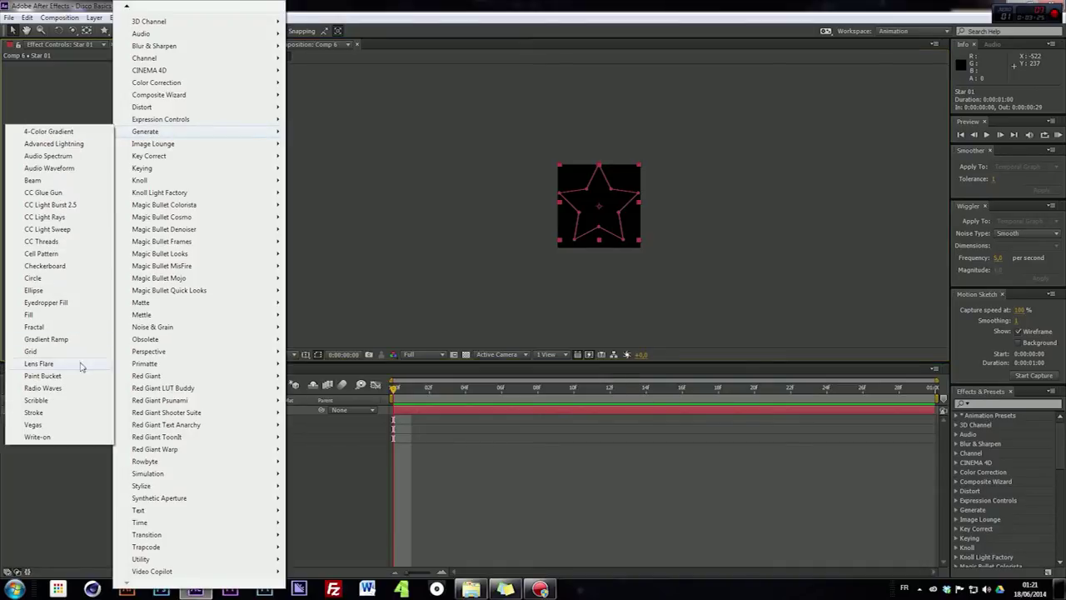
left_click(72, 414)
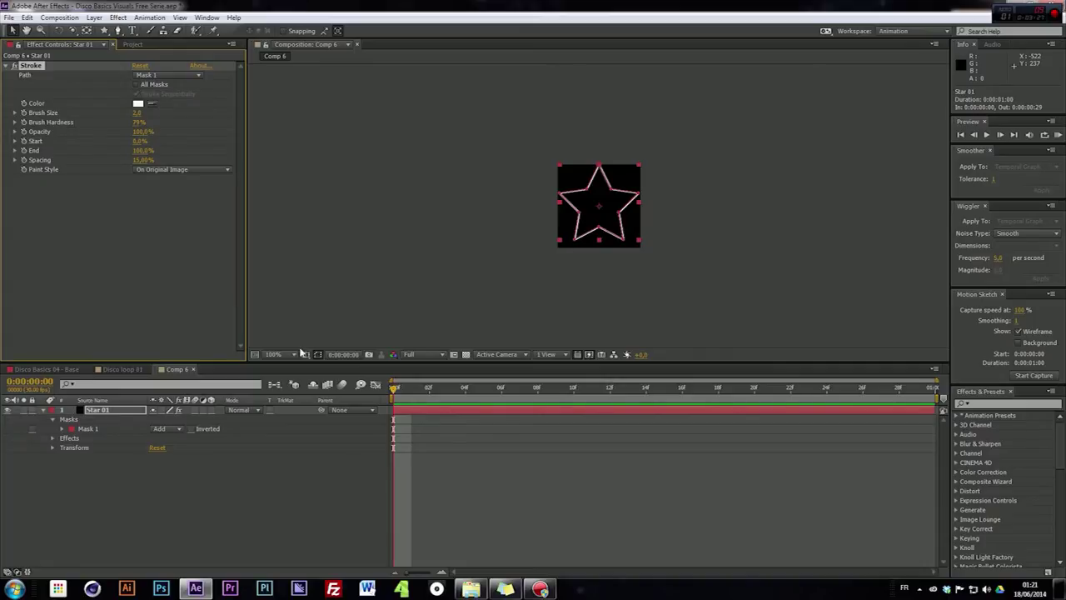
left_click(378, 273)
left_click_drag(138, 113, 151, 109)
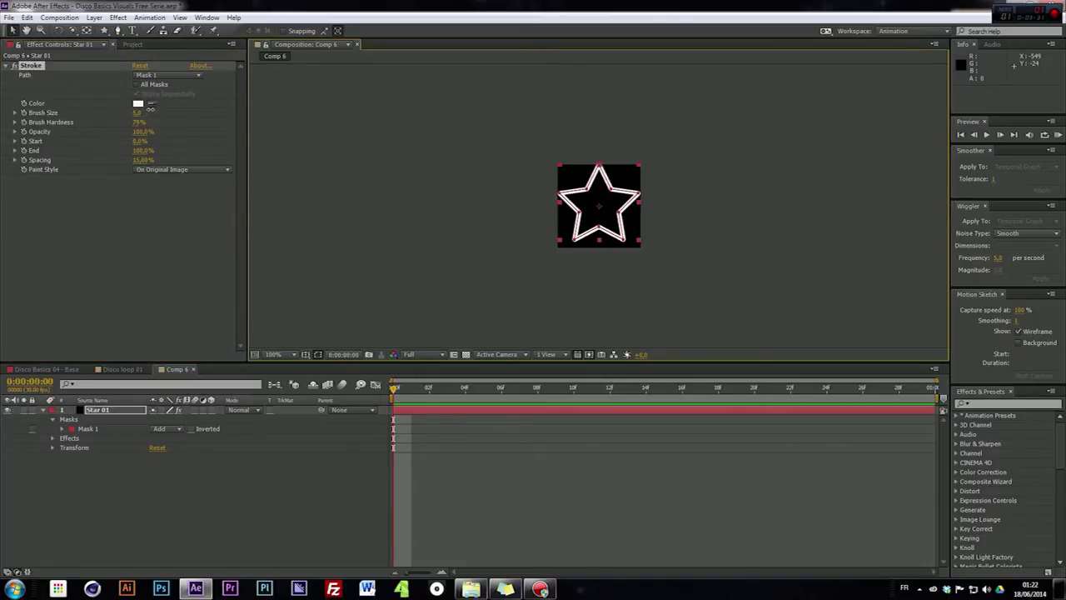
left_click(405, 232)
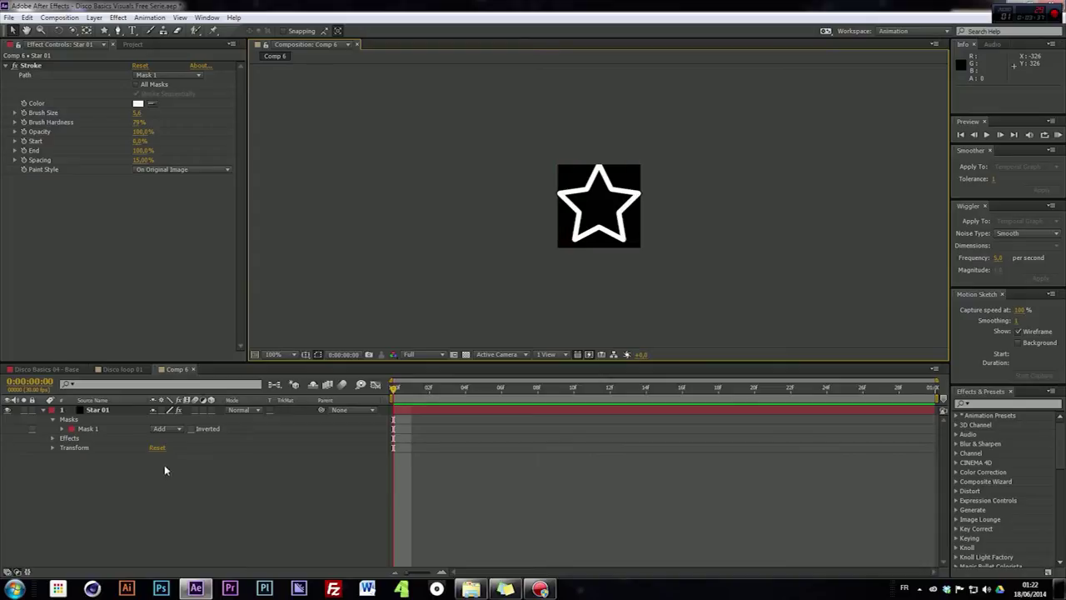
Step: Scale the Star 01 layer to 85% and magnify the preview to 200%
left_click(104, 411)
key("s")
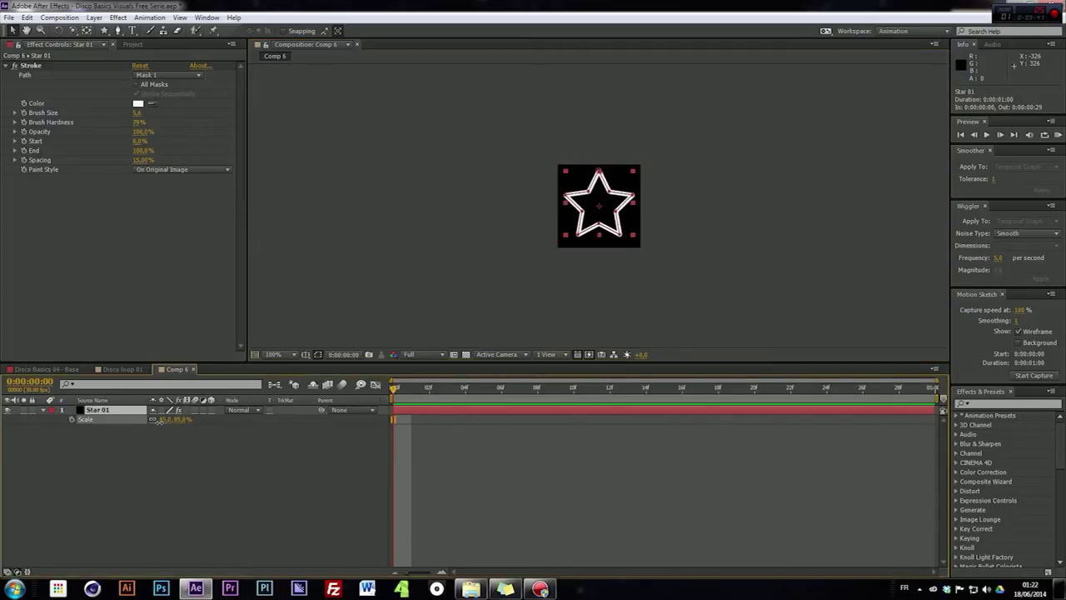
left_click(546, 277)
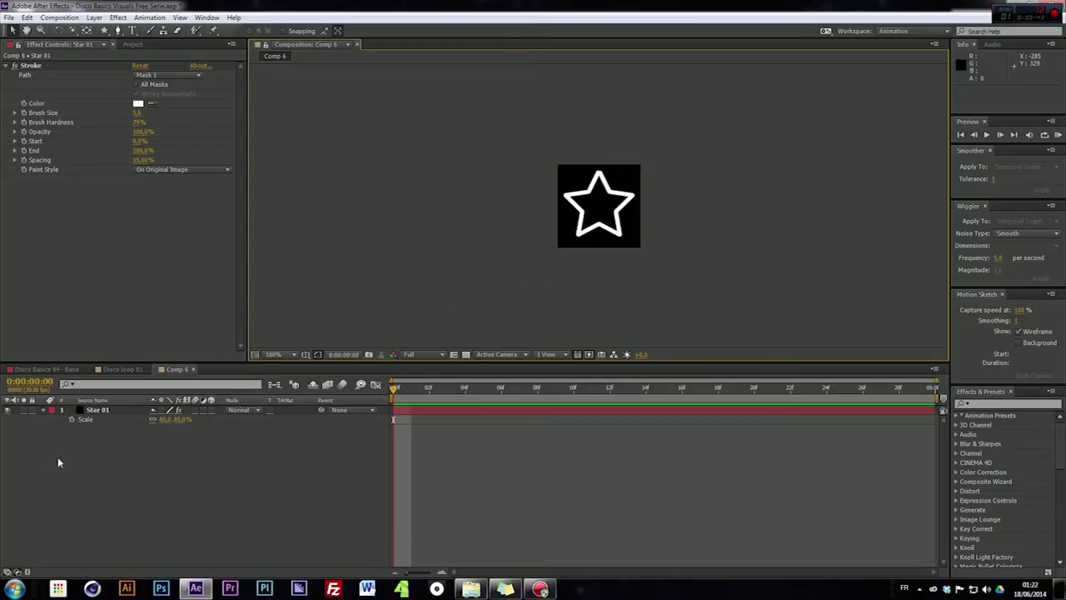
left_click(108, 410)
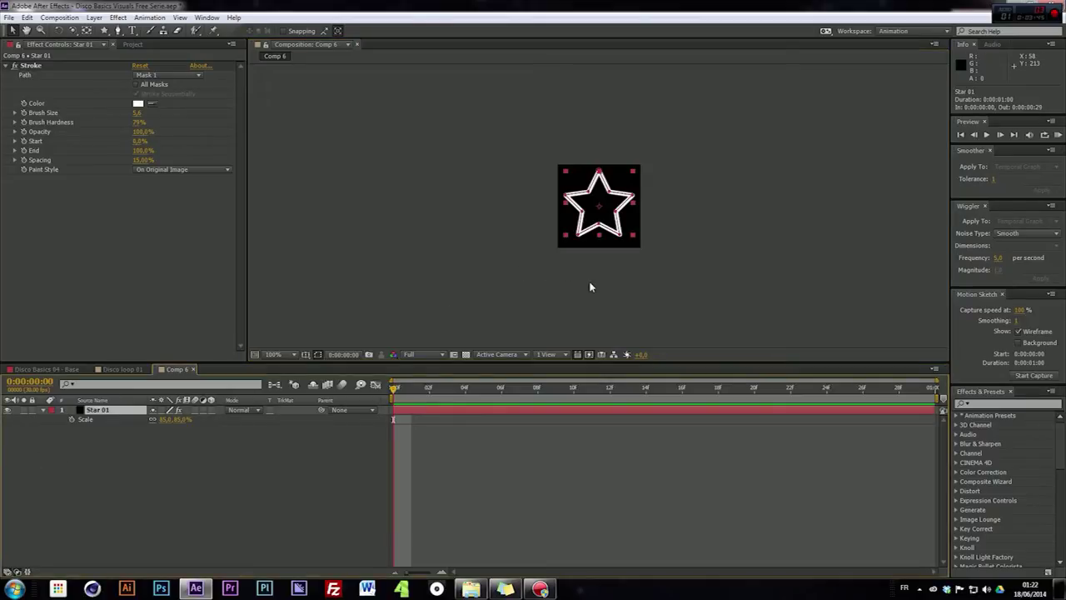
left_click(625, 172)
key("period")
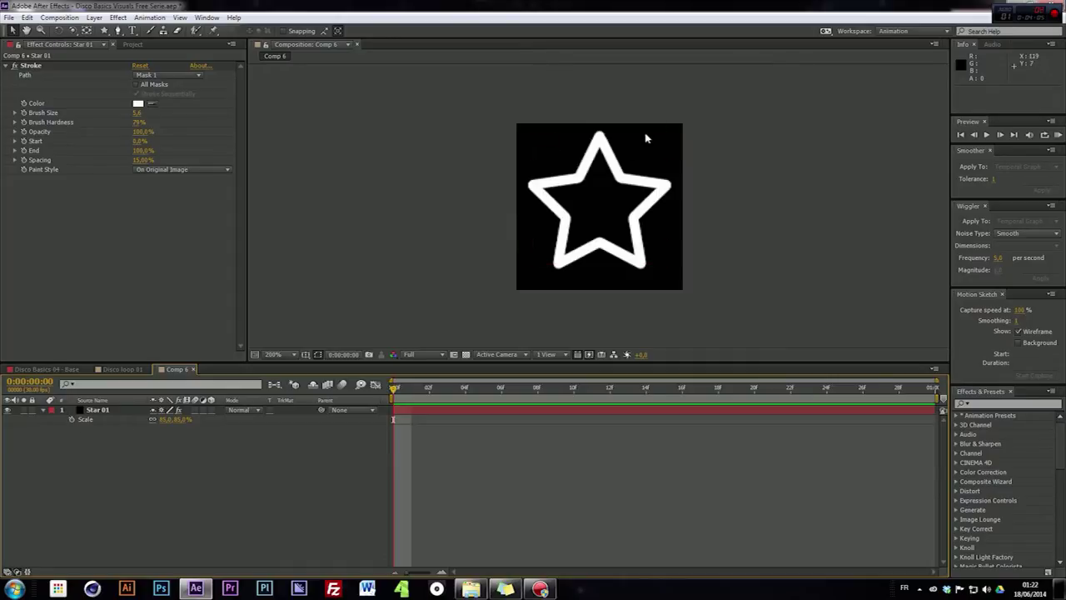
left_click(93, 411)
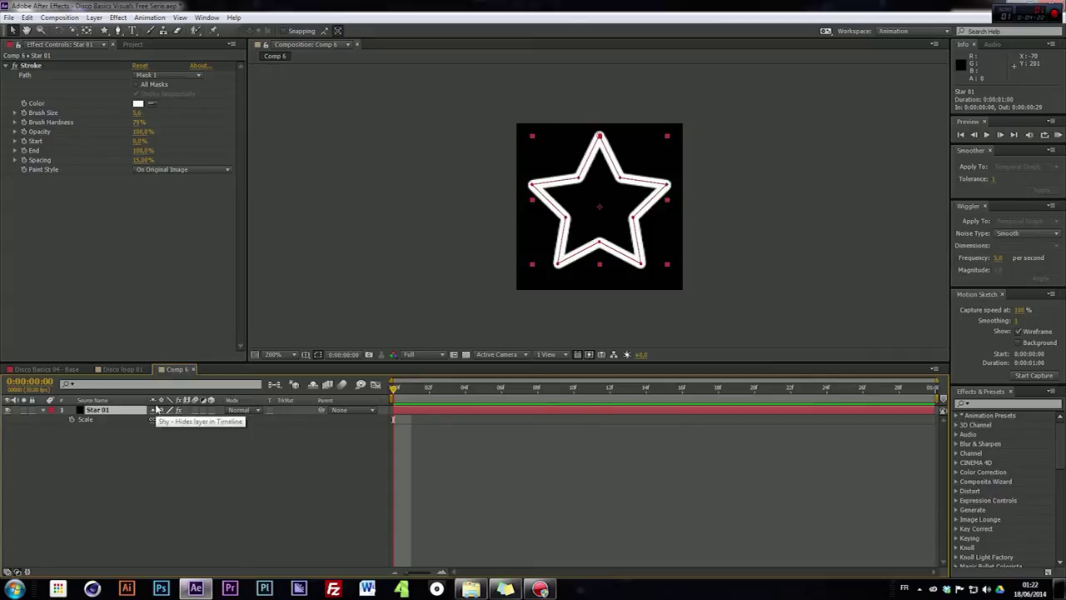
Step: Keyframe Star 01's Scale from 85% at frame 0 to 0% at frame 29, then preview
left_click(524, 447)
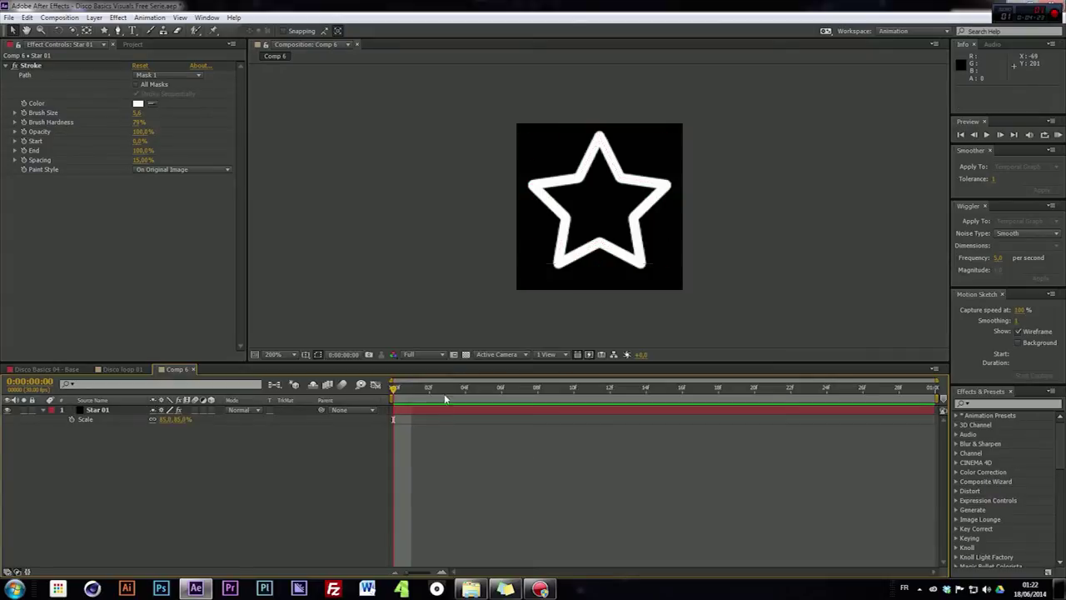
left_click(107, 410)
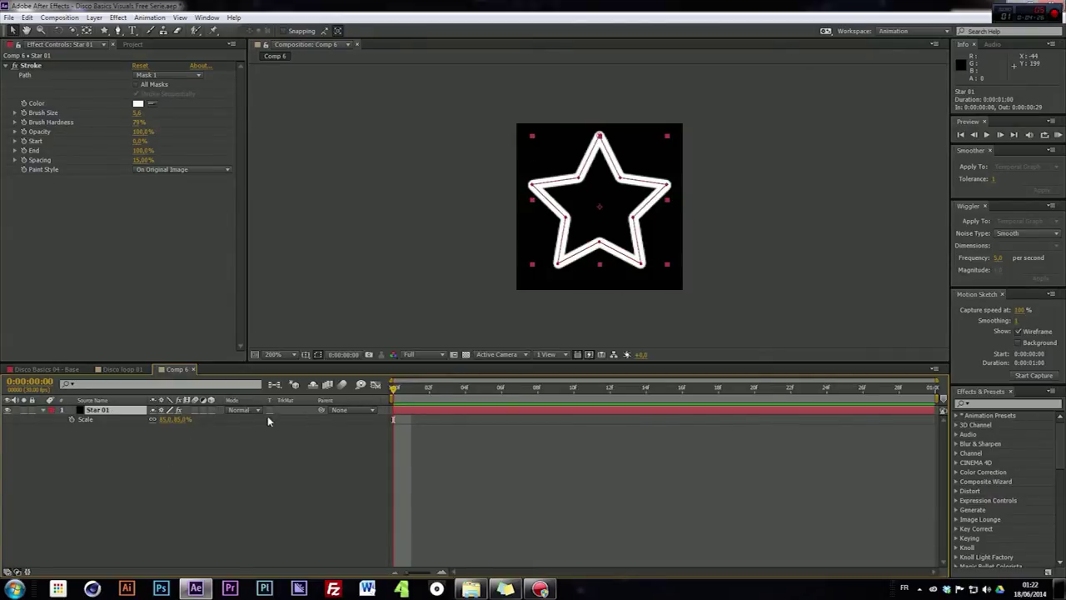
left_click(71, 419)
key("End")
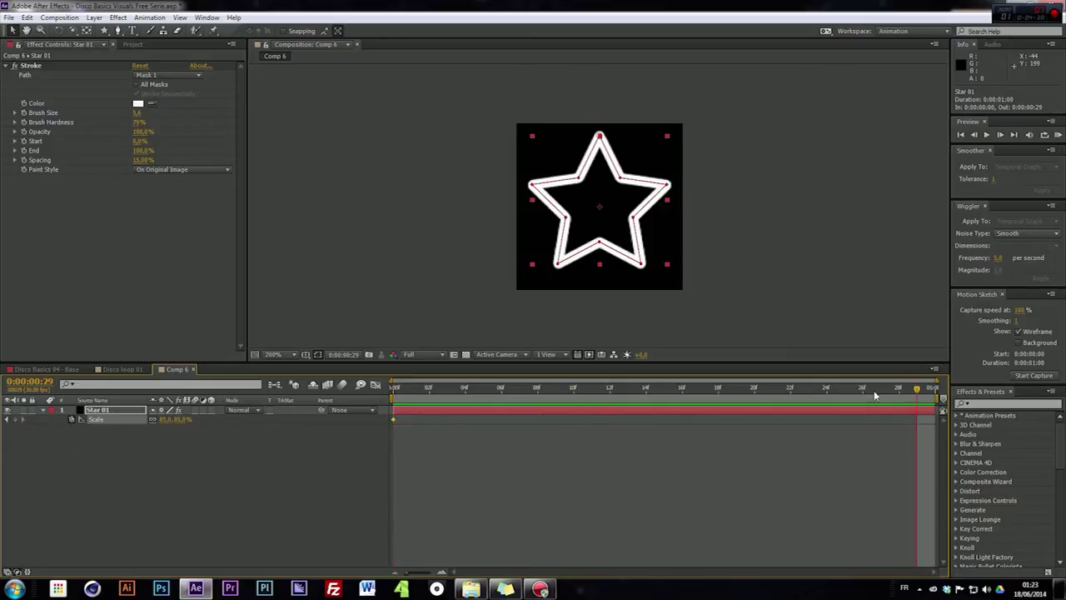
left_click(271, 427)
left_click(167, 419)
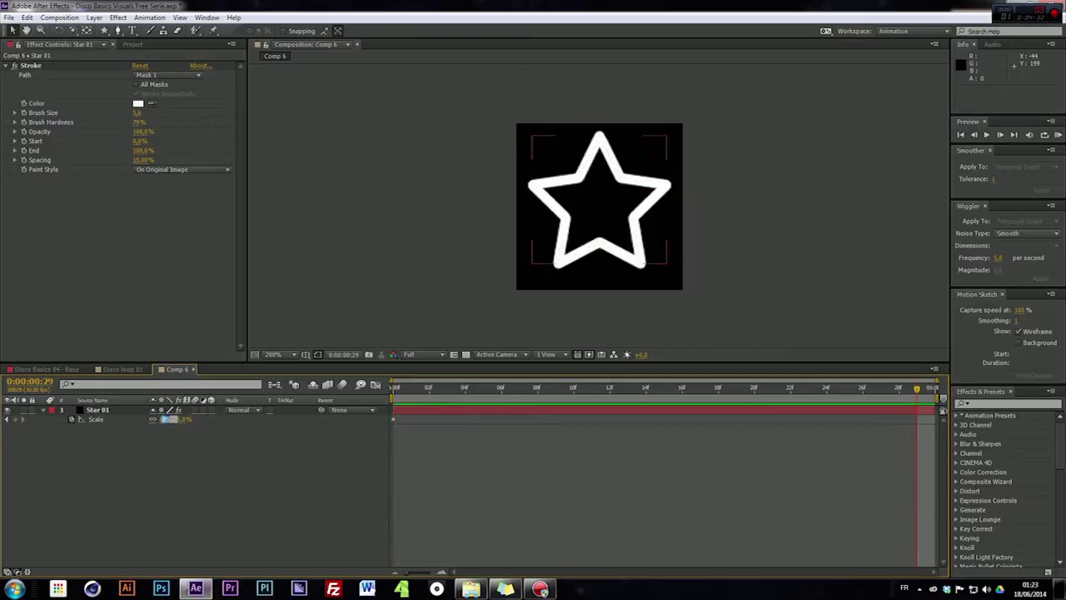
type("0")
key("Return")
key("Home")
key("space")
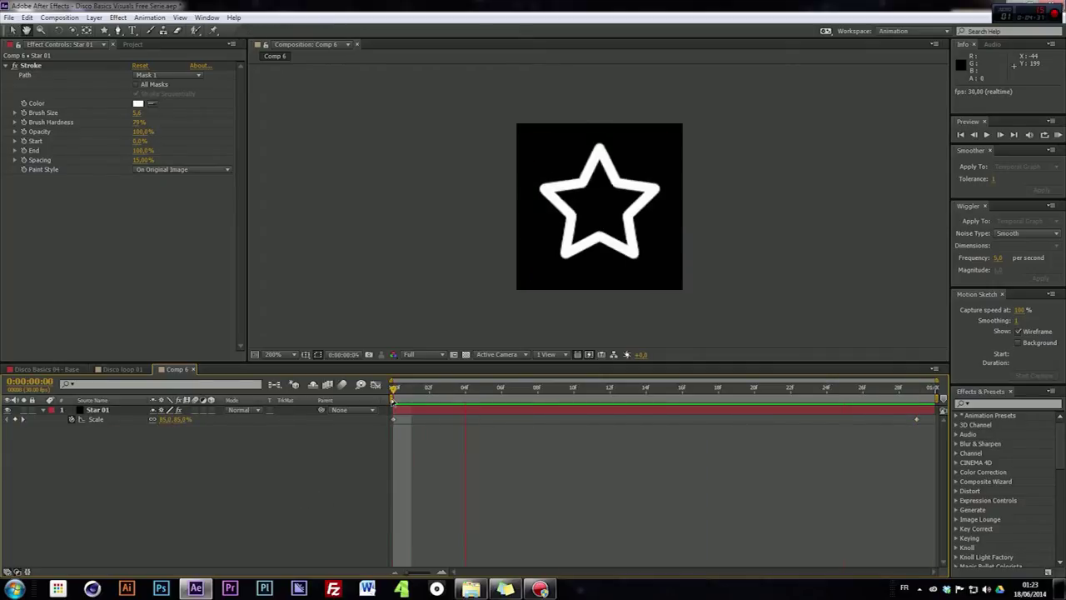
Step: Rename Comp 6 to 'Sprite 01 - Star' in the Project panel
left_click(123, 369)
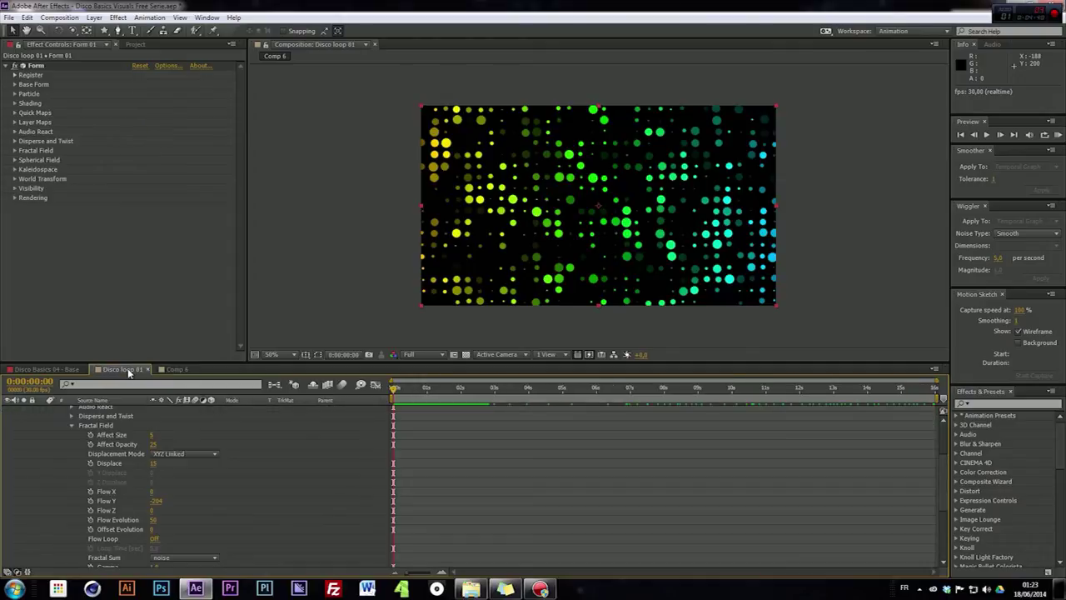
left_click(135, 44)
scroll(96, 464, "up", 3)
left_click(43, 412)
double_click(33, 147)
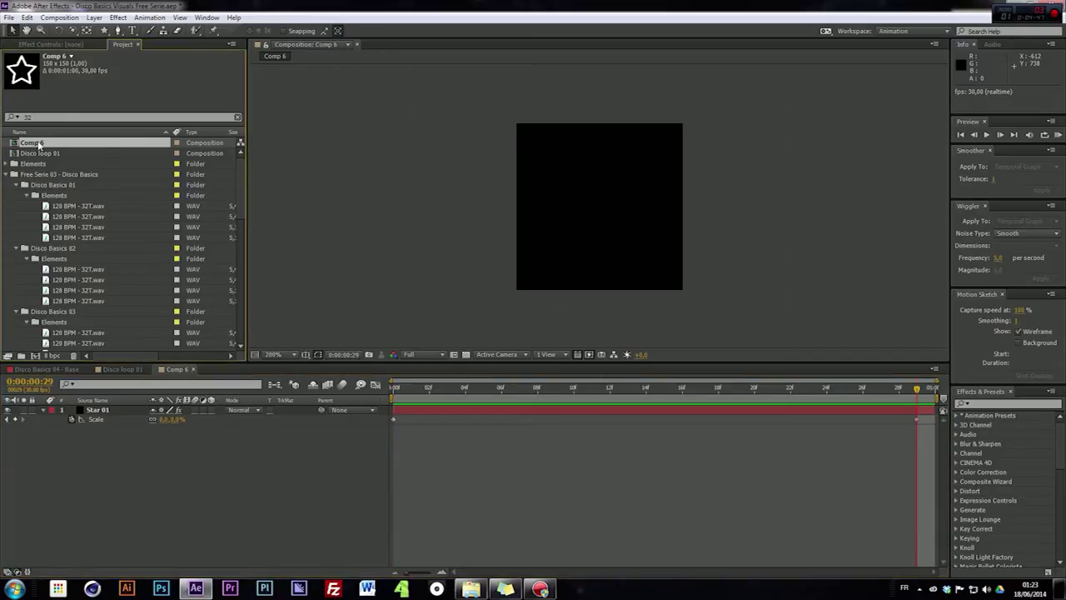
key("Return")
type("Sprite 01 - Star")
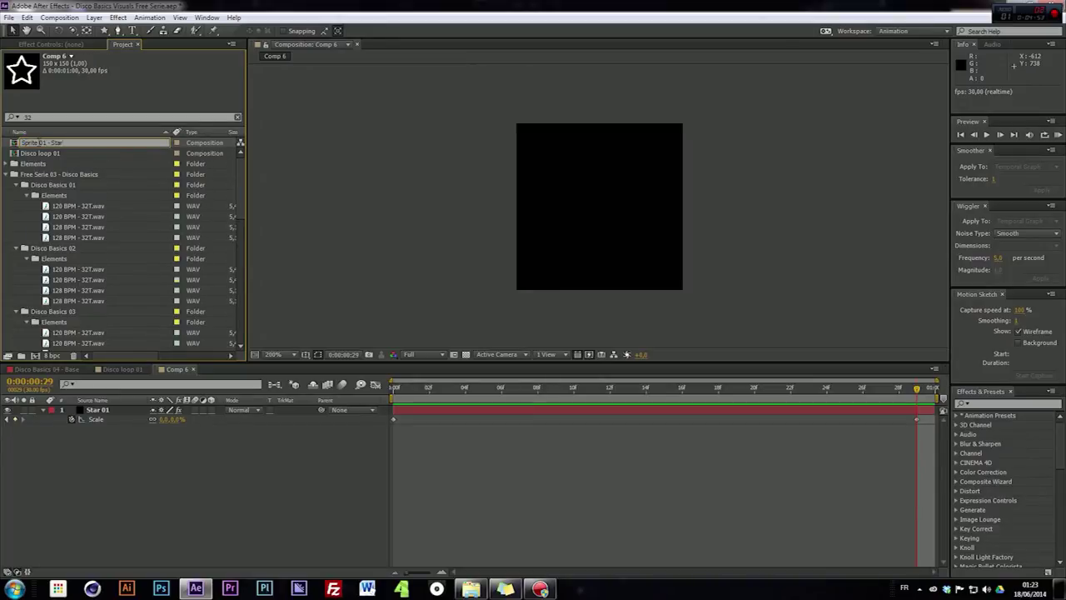
key("Return")
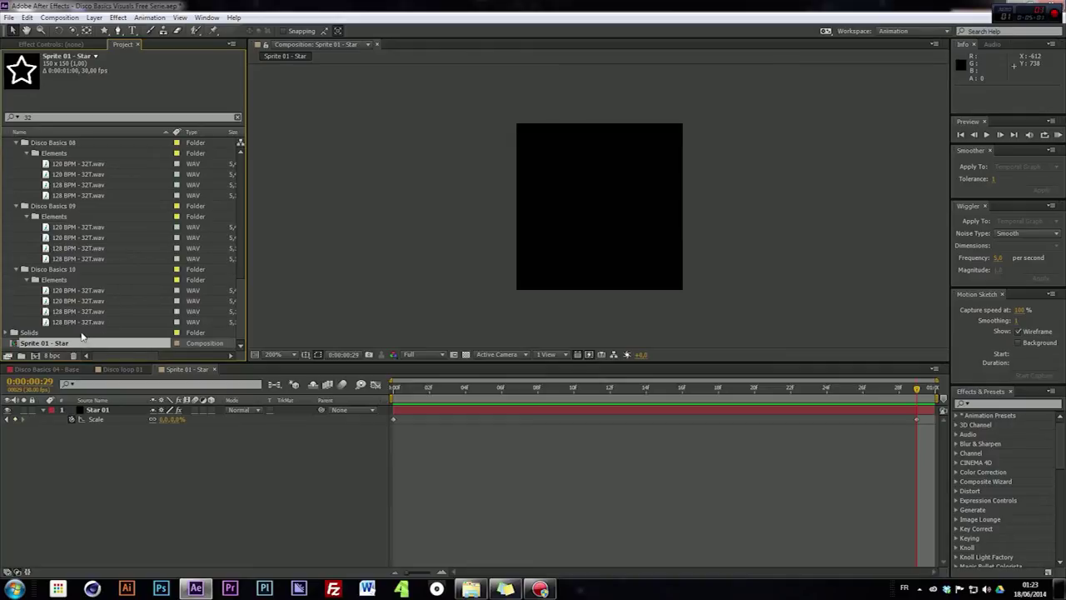
Step: Place Sprite 01 - Star beneath Form 01 in Disco loop 01 and hide it
left_click_drag(49, 348, 97, 450)
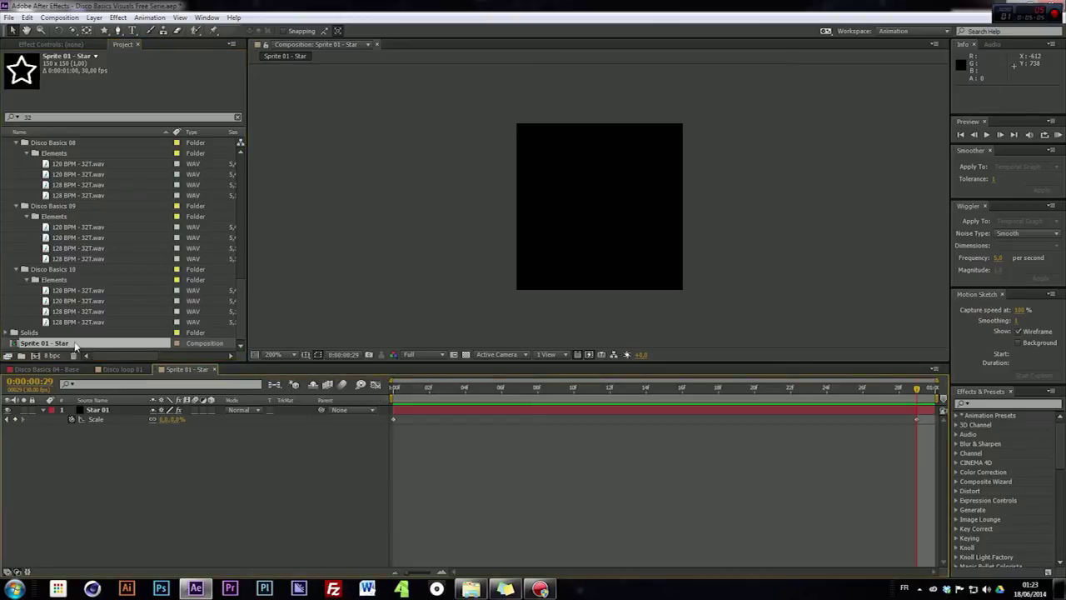
scroll(74, 344, "up", 10)
scroll(74, 339, "up", 5)
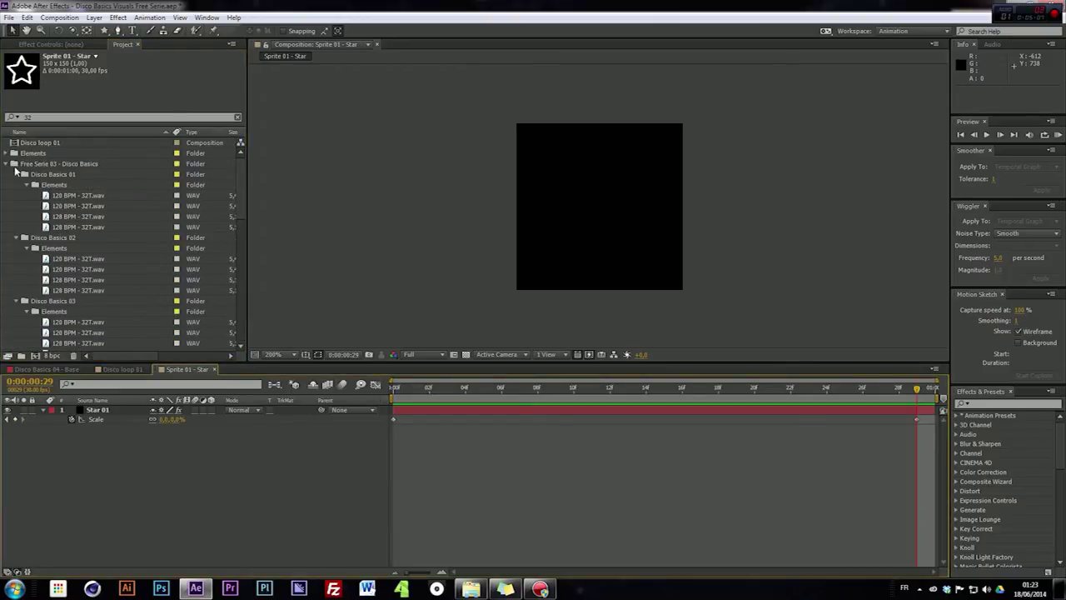
left_click(12, 164)
left_click(113, 369)
left_click_drag(39, 185, 114, 474)
left_click(115, 474)
left_click(8, 419)
left_click(100, 409)
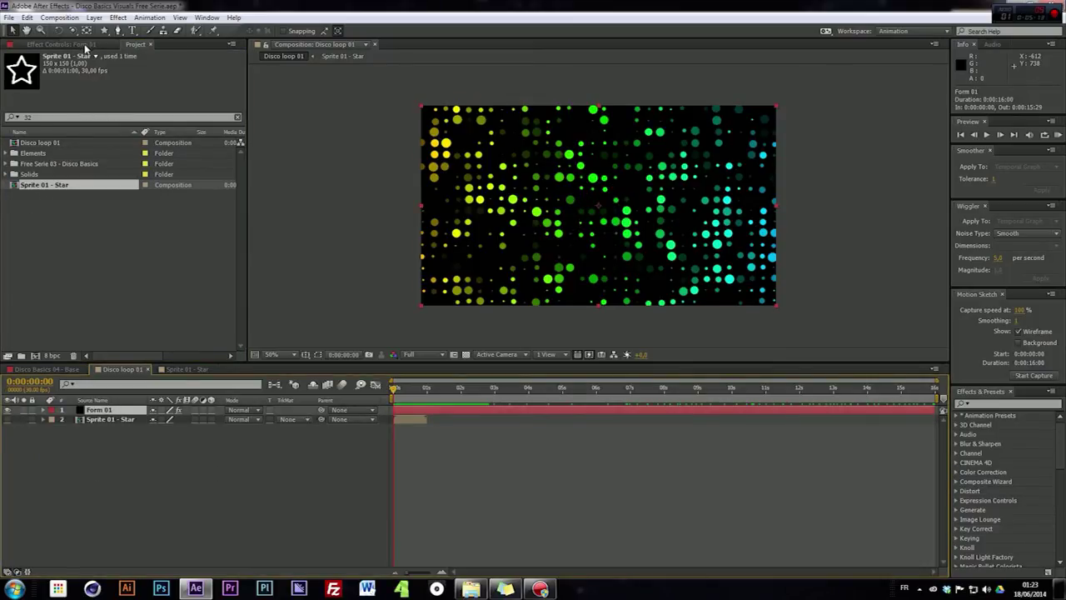
Step: Set Form 01's Particle Type to Sprite Colorize with Sprite 01 - Star as texture, then preview
key("F3")
left_click(14, 93)
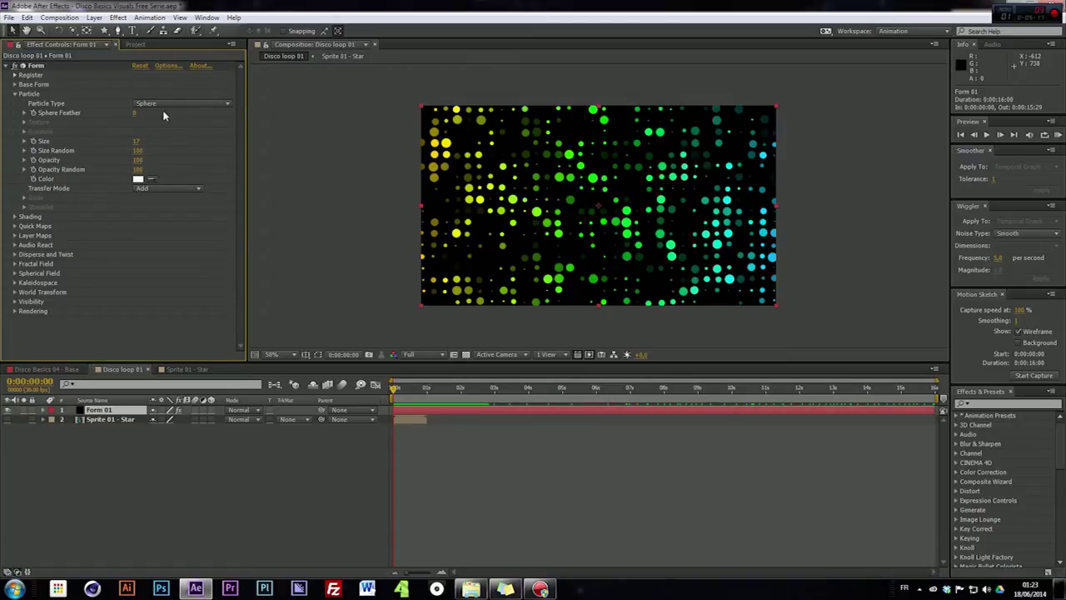
left_click(167, 108)
left_click(182, 189)
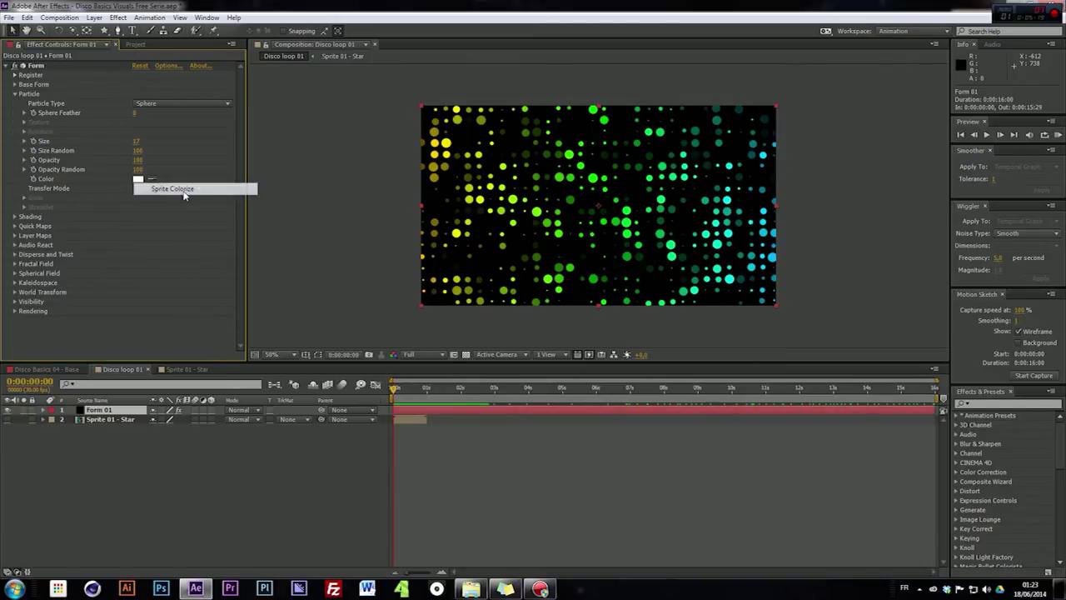
left_click(24, 123)
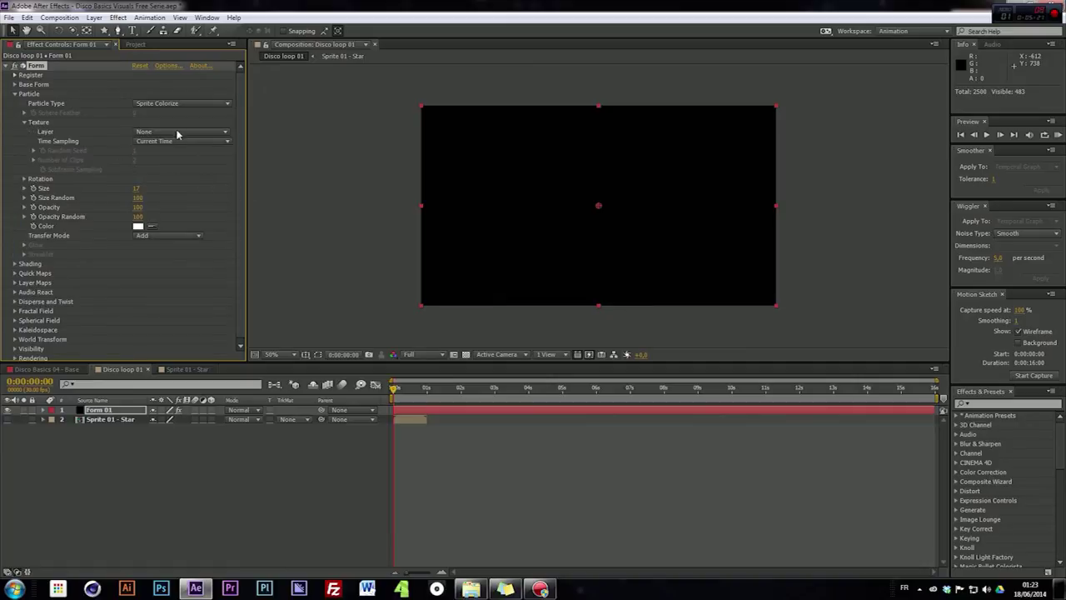
left_click(173, 132)
left_click(176, 173)
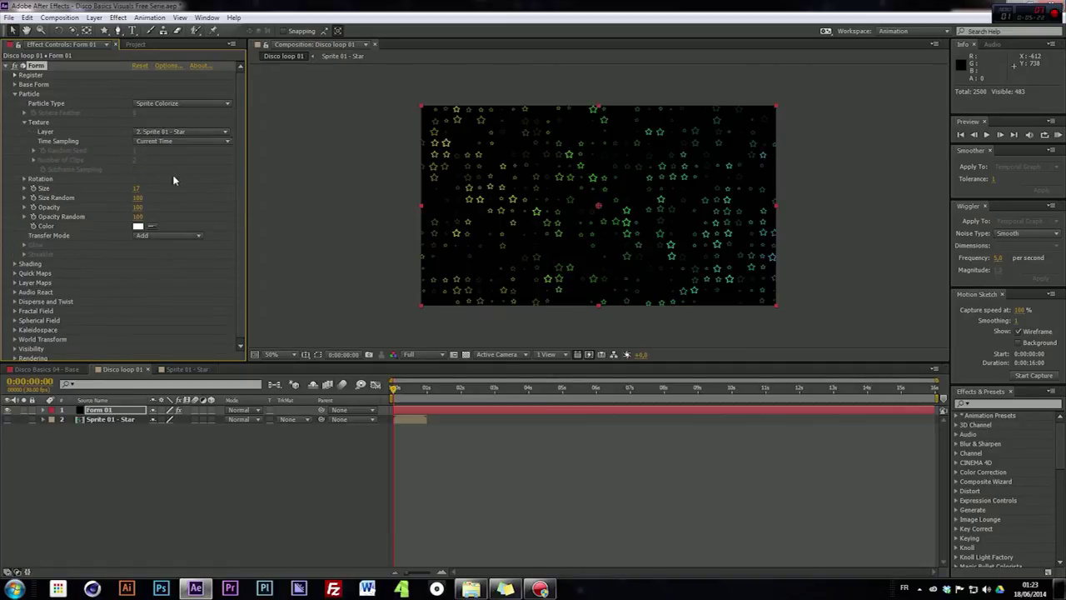
scroll(533, 293, "up", 2)
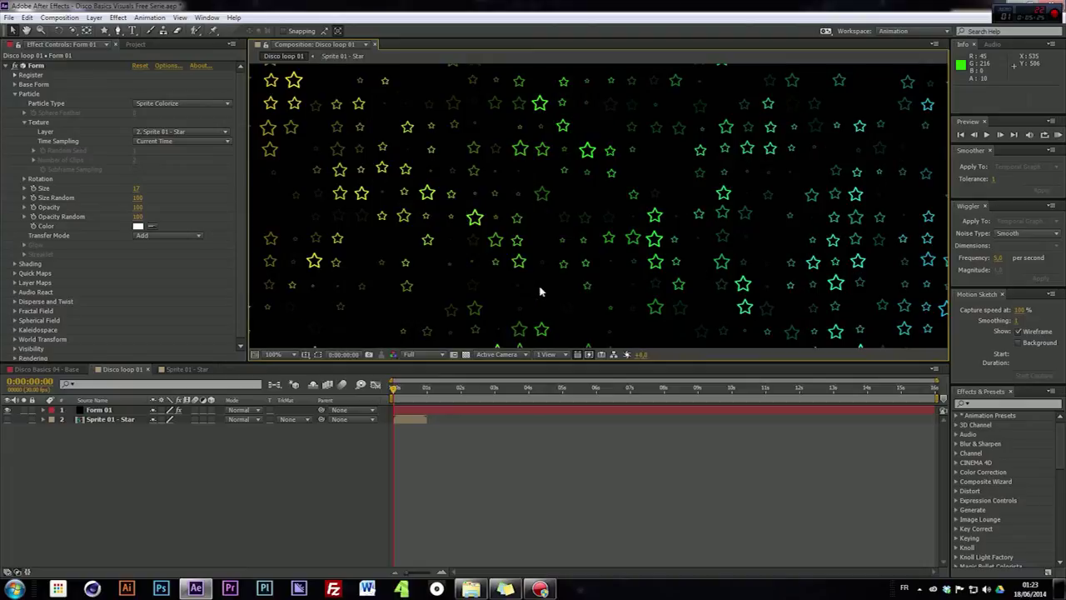
key("space")
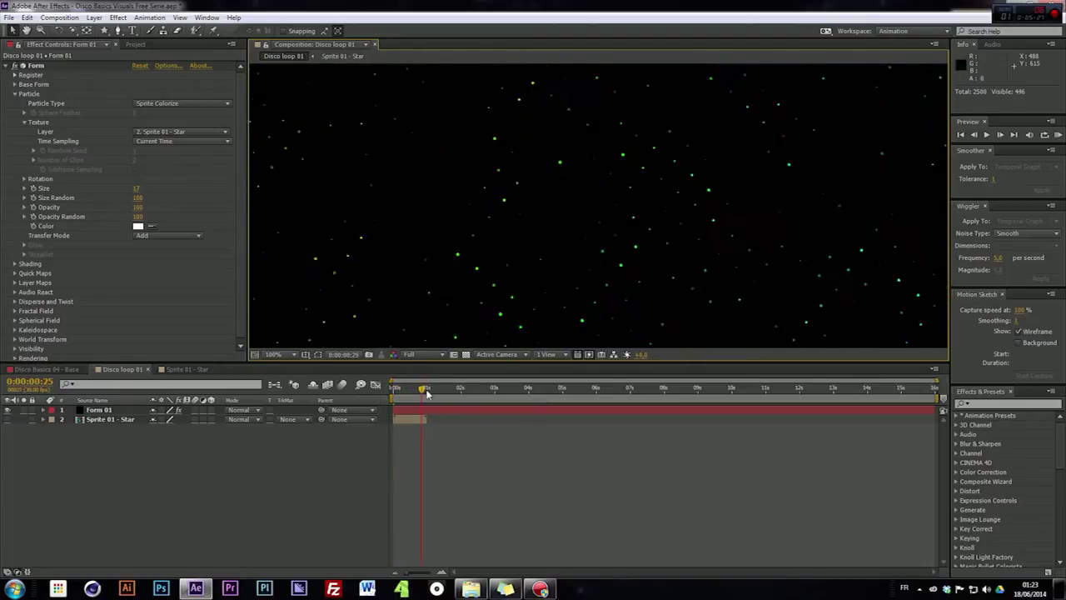
mouse_move(425, 388)
left_mouse_down()
mouse_move(478, 389)
mouse_move(419, 398)
left_mouse_up()
key("space")
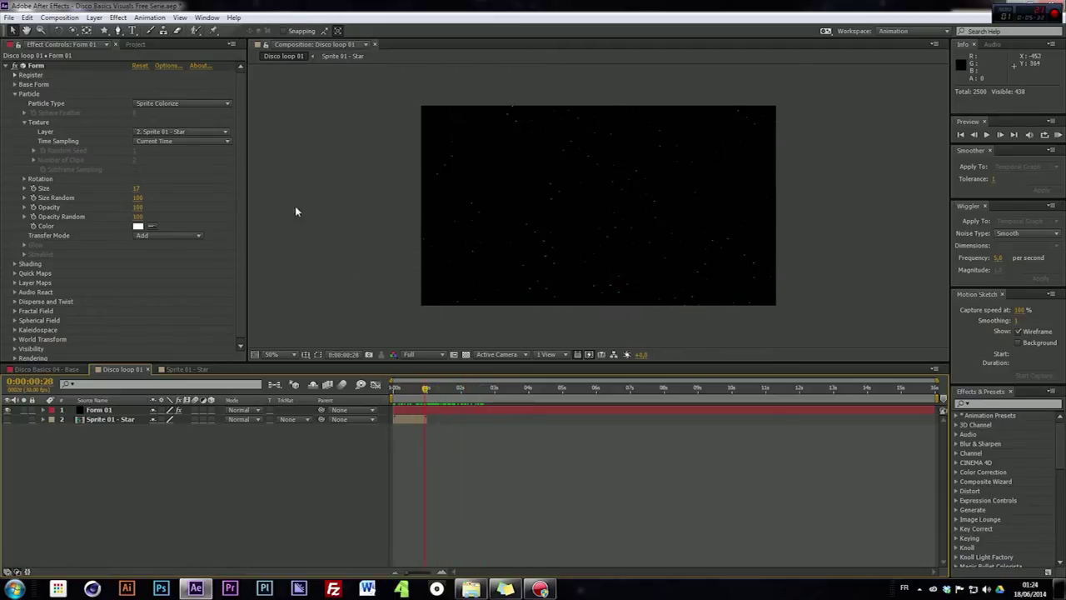
Step: Set Texture Time Sampling to Random - Loop, preview full-screen, and raise Particle Size to 34
left_click(158, 142)
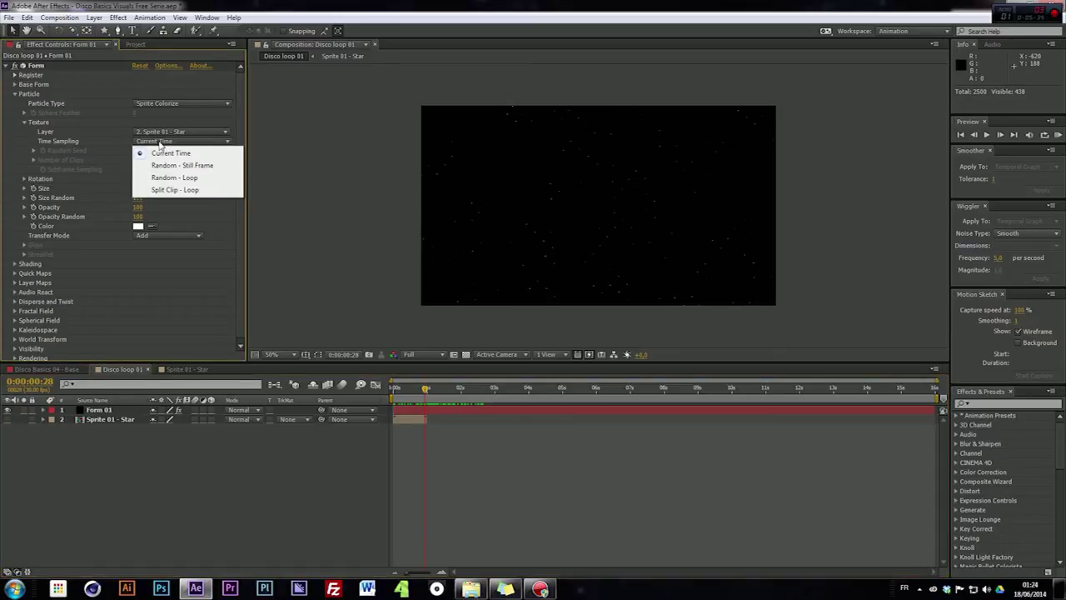
left_click(171, 180)
key("KP_0")
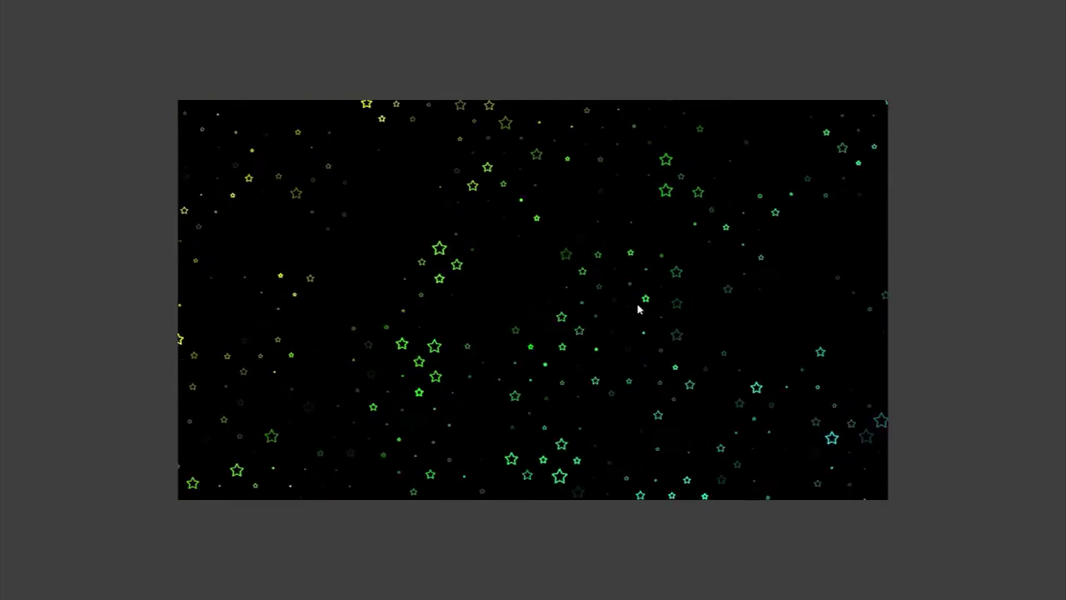
key("space")
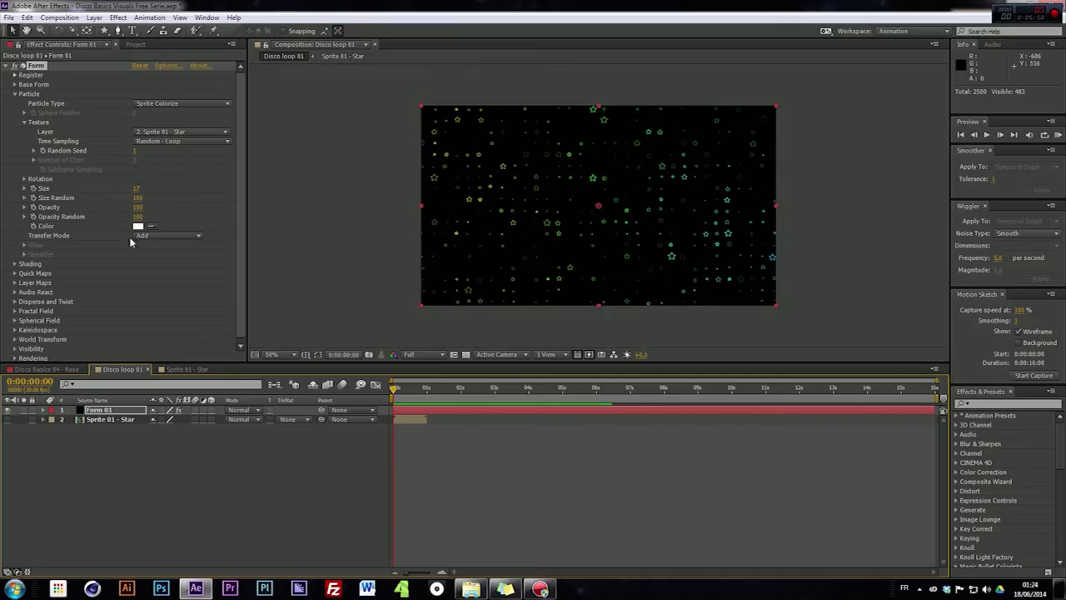
left_click_drag(136, 188, 223, 191)
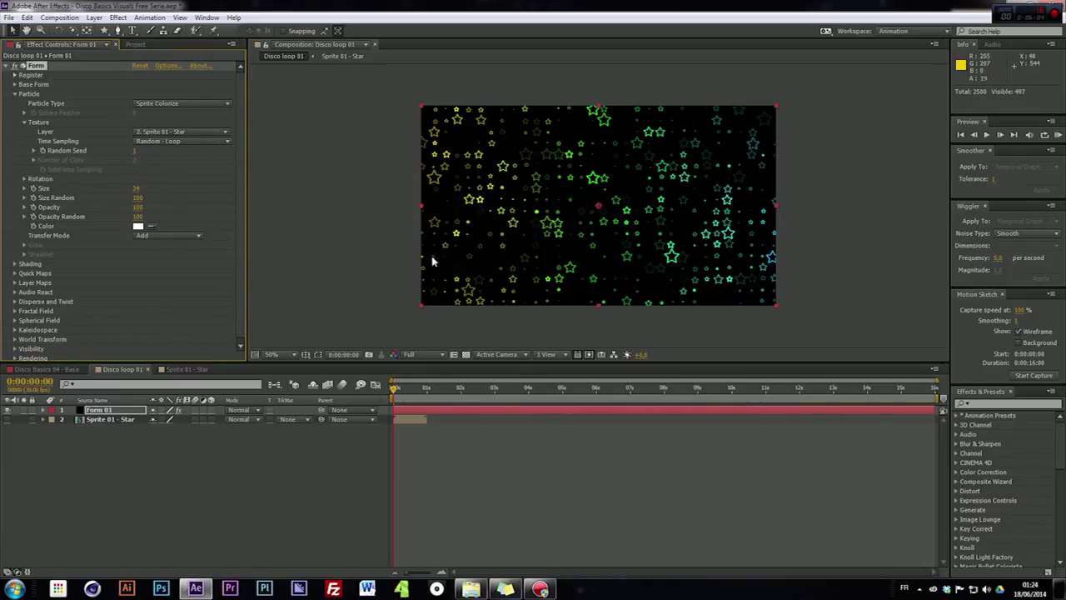
left_click(141, 478)
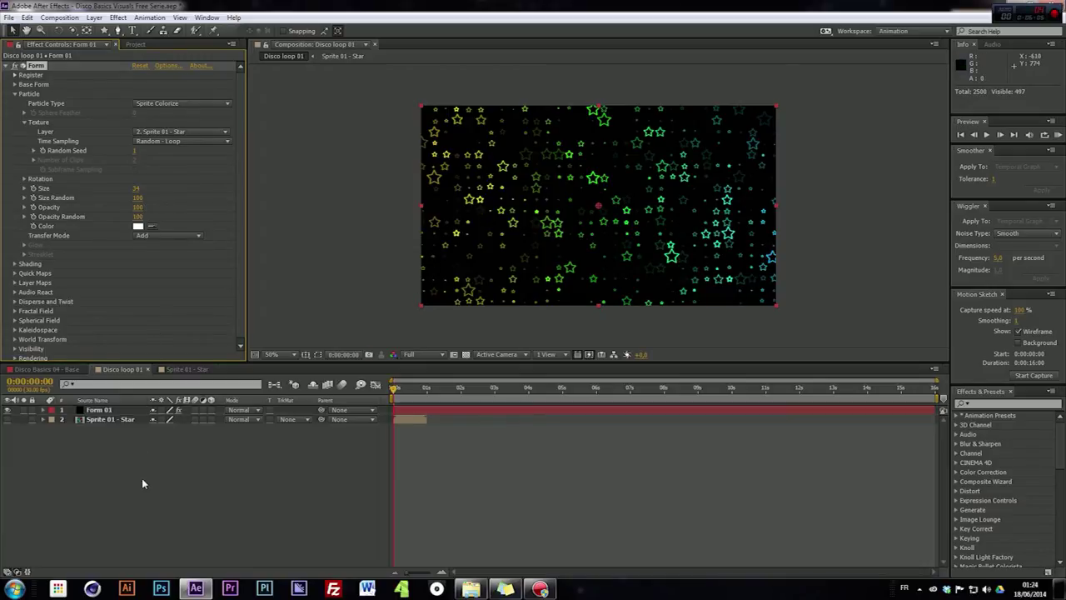
Step: Add an adjustment layer at the top of Disco loop 01 named 'Saturation'
left_click(95, 18)
mouse_move(33, 30)
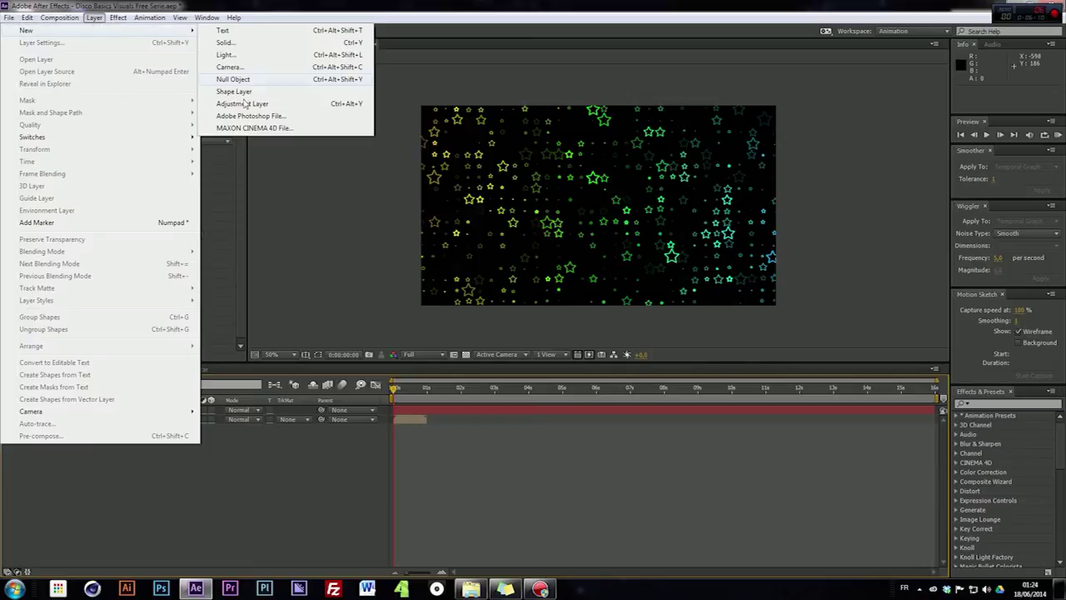
left_click(238, 103)
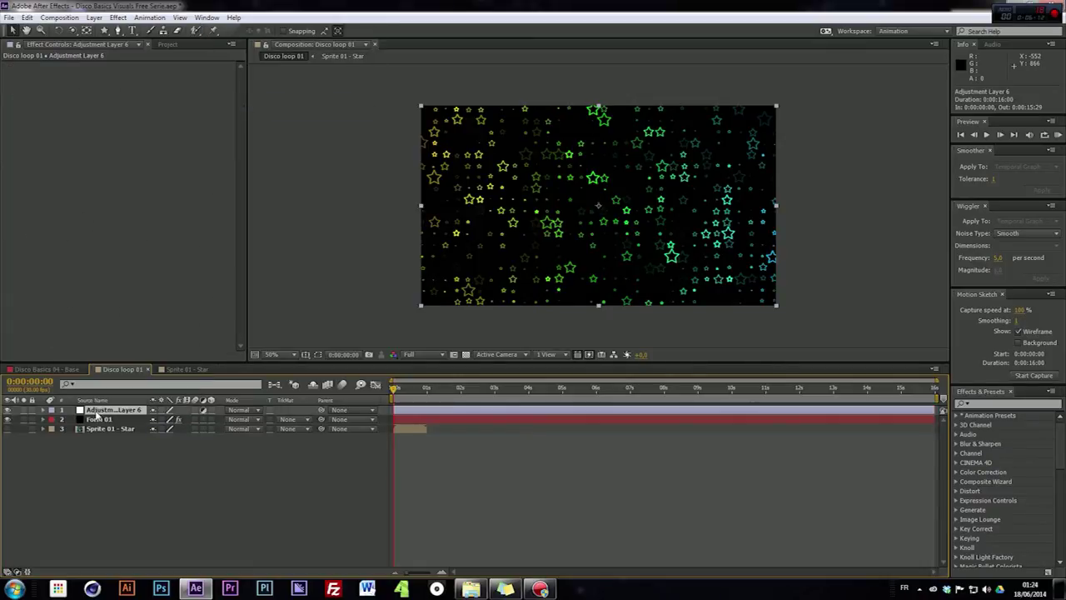
key("Return")
type("Saturation")
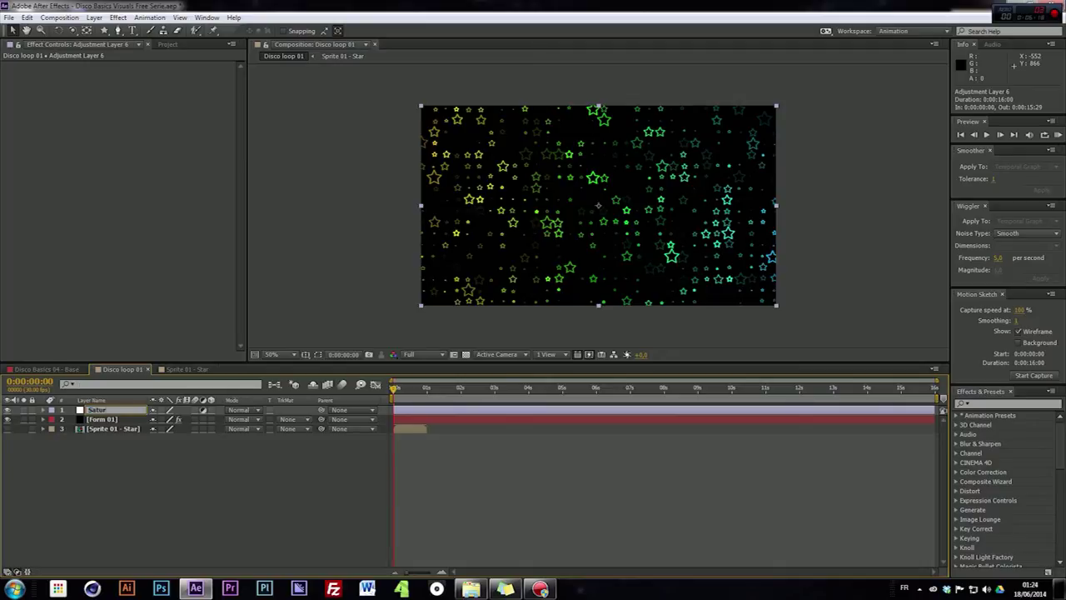
left_click(236, 459)
right_click(116, 138)
Step: Apply Hue/Saturation to the Saturation layer and set Master Hue to 0 at the start
left_click(108, 316)
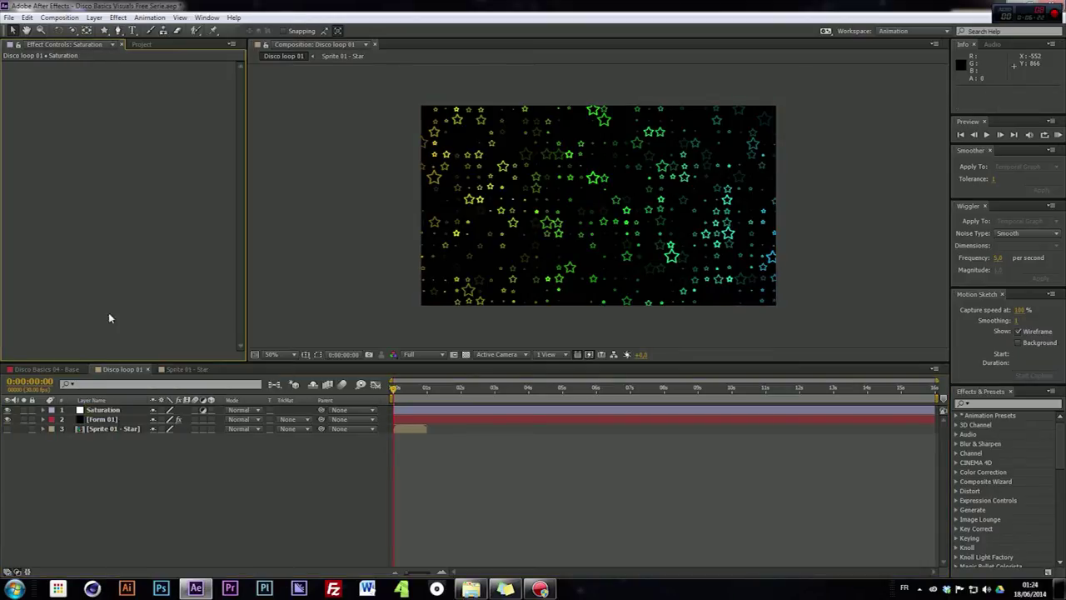
right_click(70, 200)
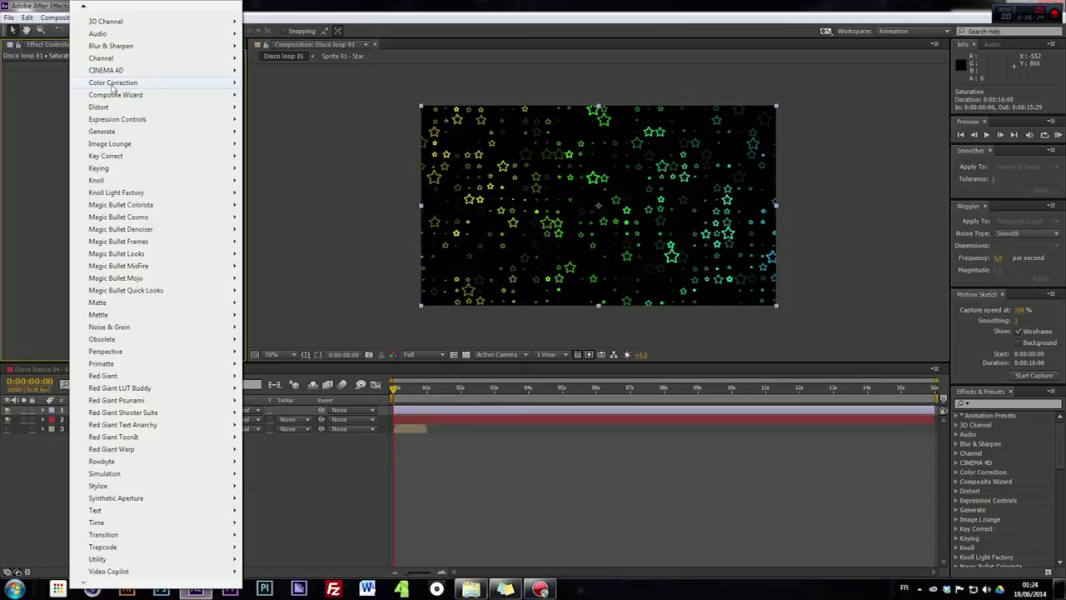
mouse_move(112, 84)
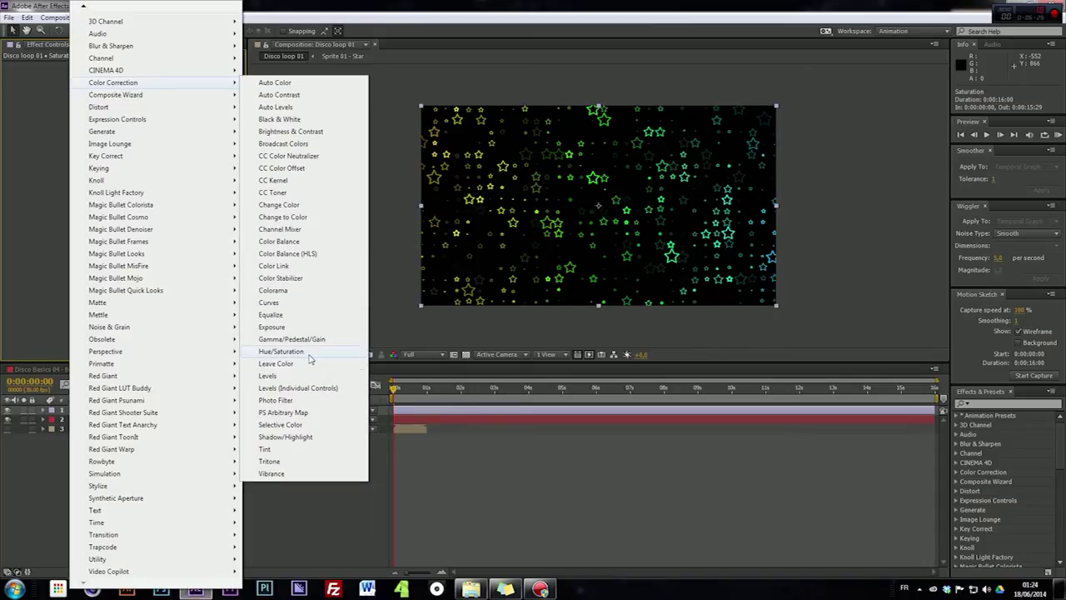
left_click(283, 351)
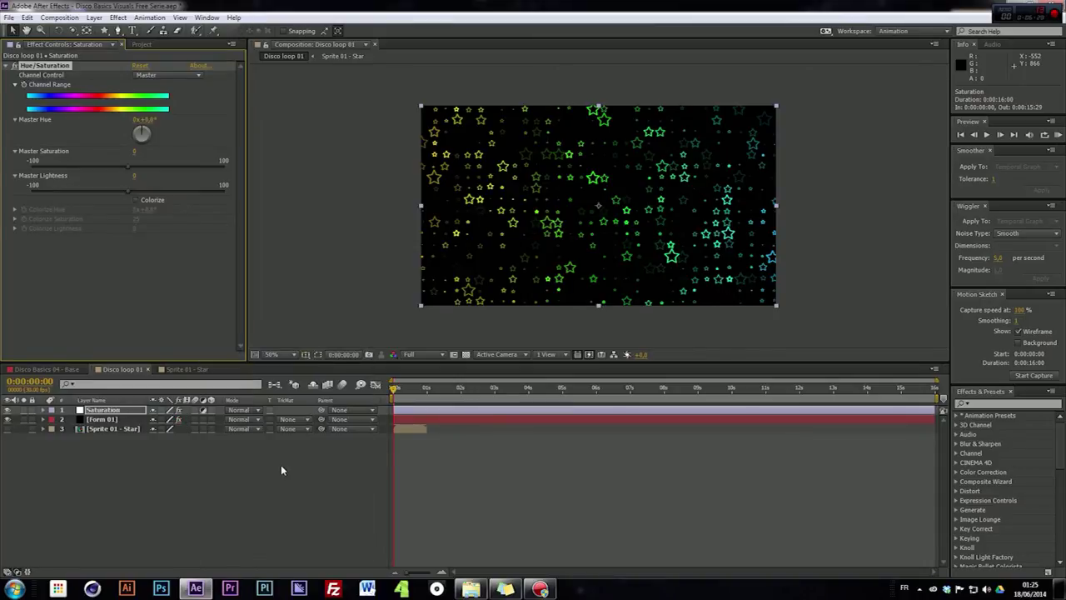
left_click(281, 471)
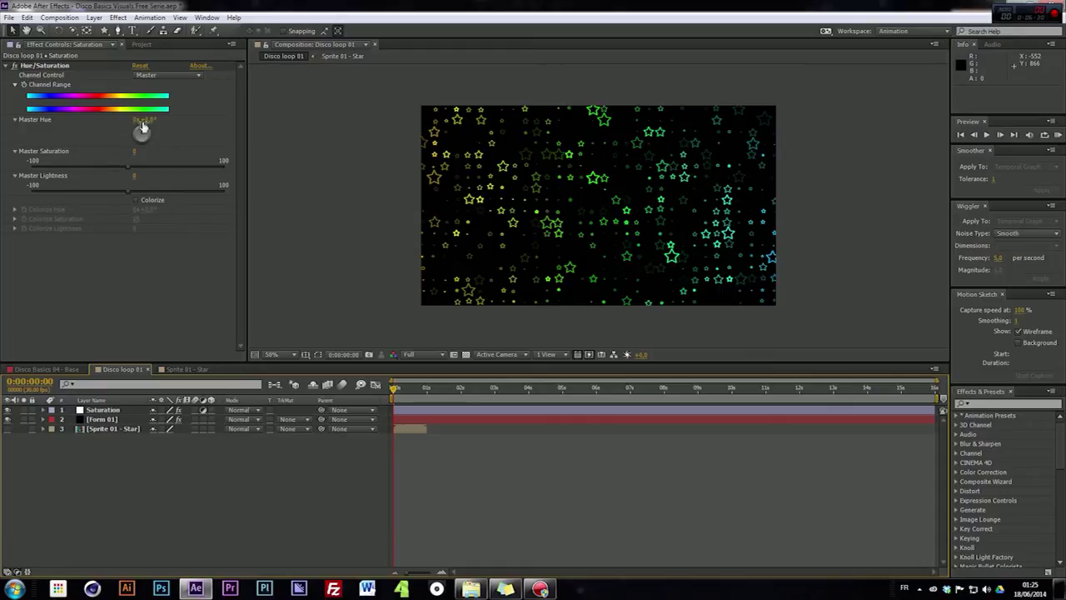
mouse_move(143, 131)
left_mouse_down()
mouse_move(149, 142)
mouse_move(136, 135)
mouse_move(146, 139)
mouse_move(136, 137)
mouse_move(150, 123)
left_mouse_up()
left_click(151, 121)
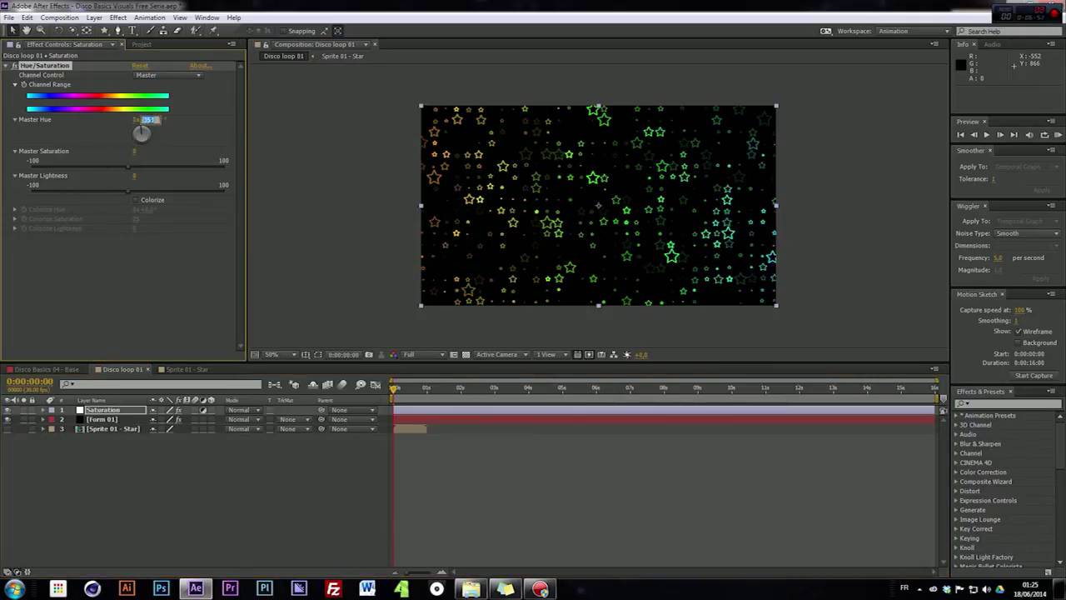
type("0")
key("Return")
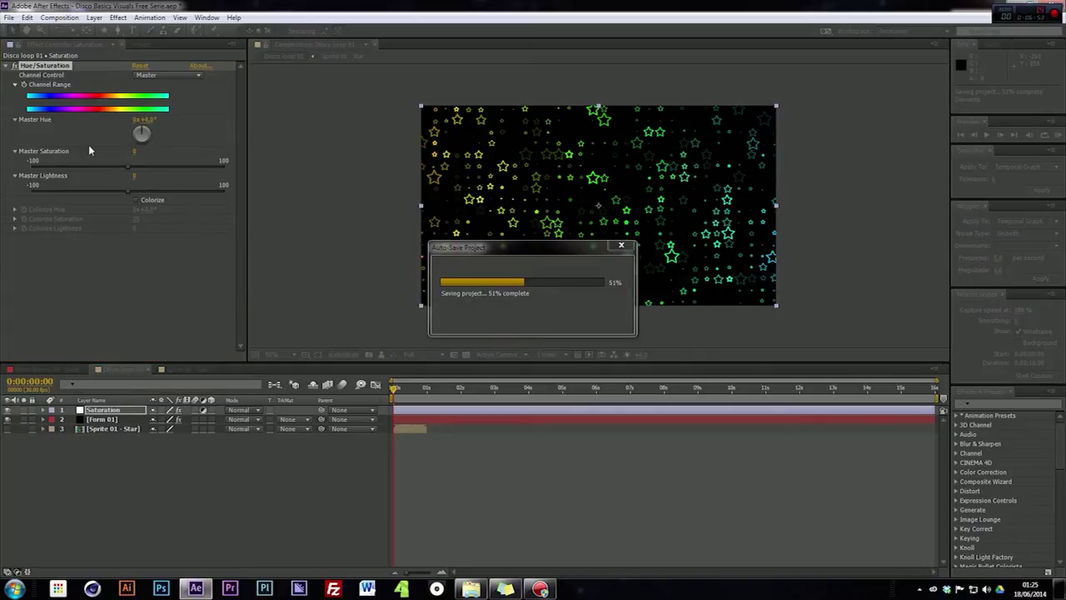
Step: Set Master Hue to 2x at the last frame and review the colour shift
left_click_drag(444, 390, 1004, 375)
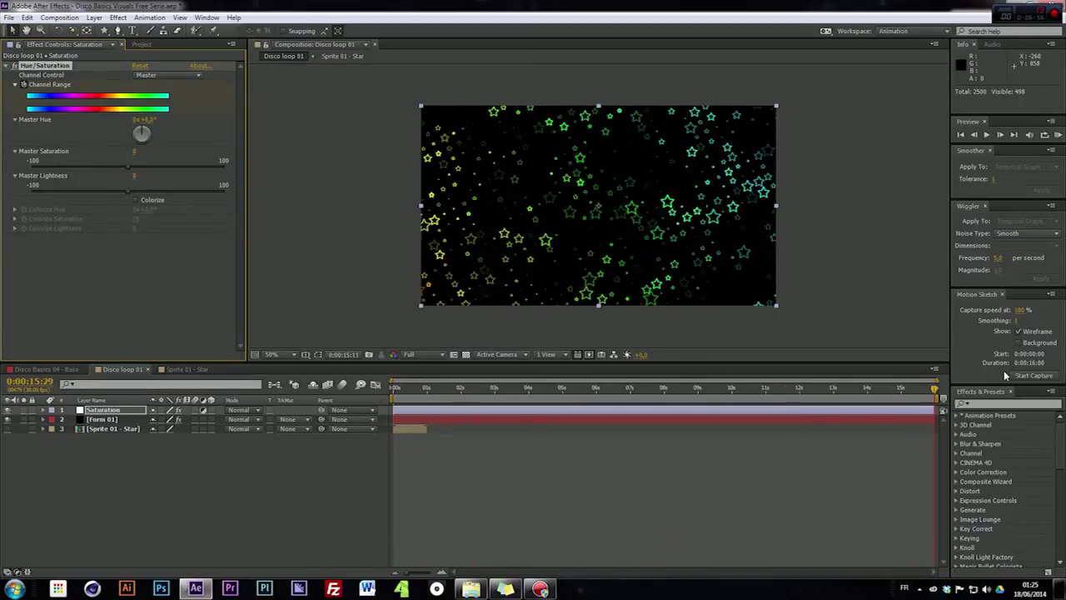
left_click(134, 122)
key("Return")
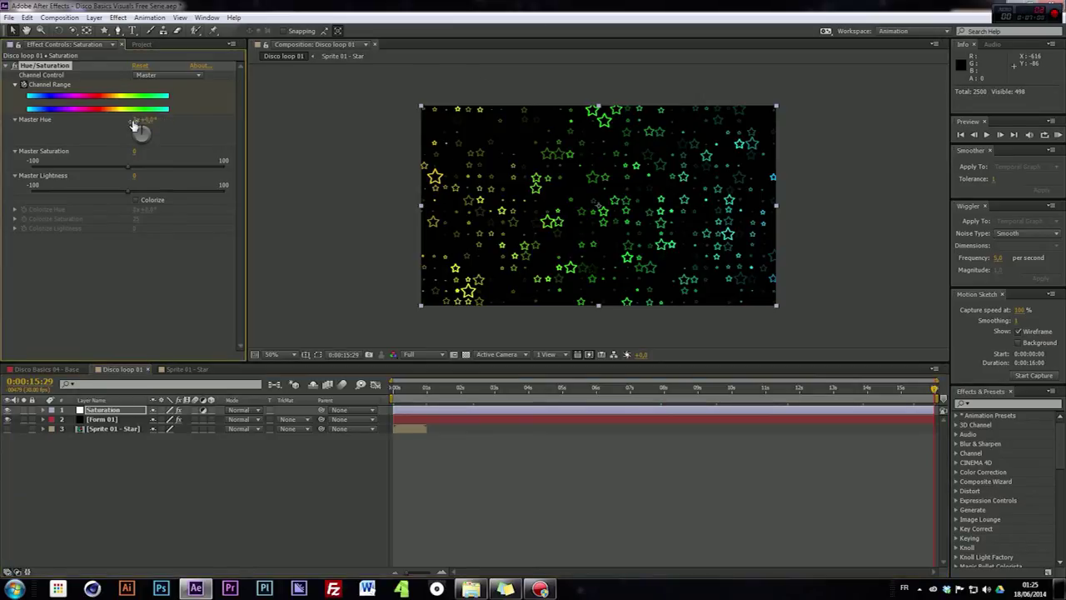
left_click_drag(933, 389, 354, 428)
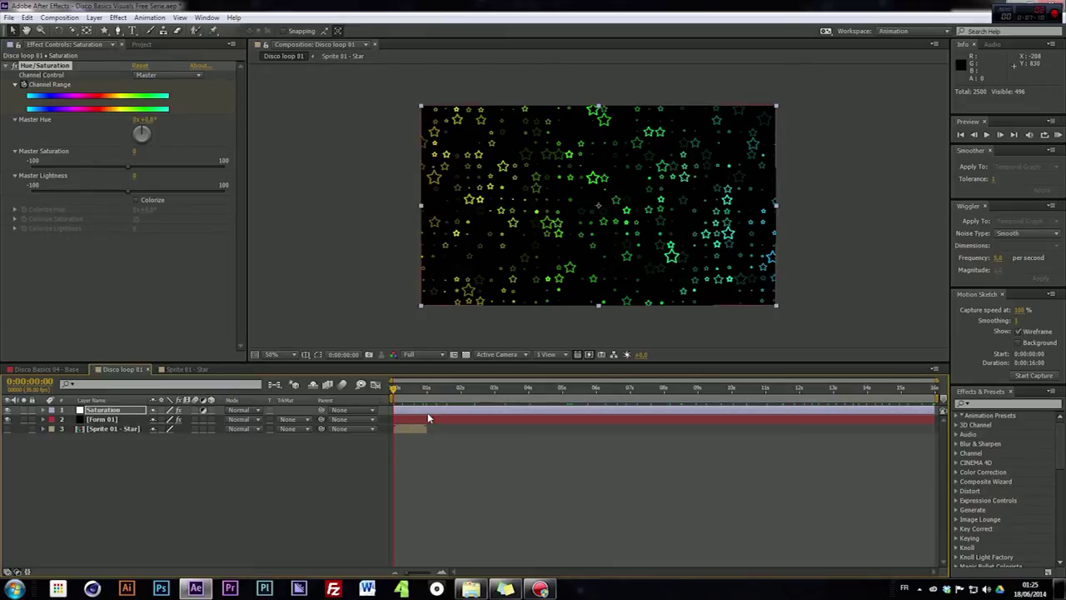
left_click(264, 485)
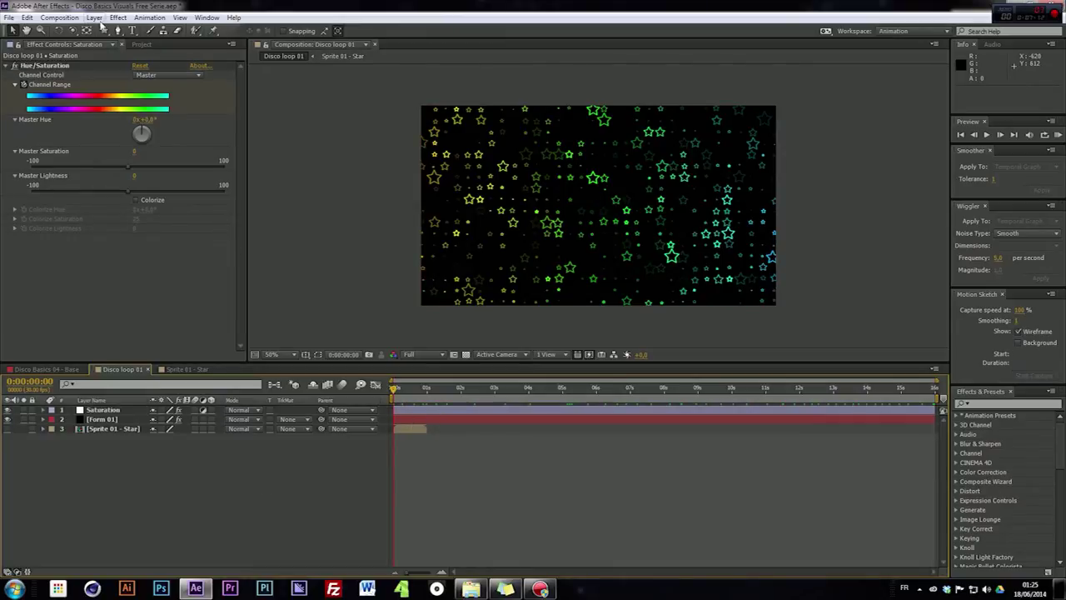
Step: Add a new adjustment layer named 'Kaleida' and bring up its effects menu
left_click(60, 18)
mouse_move(92, 18)
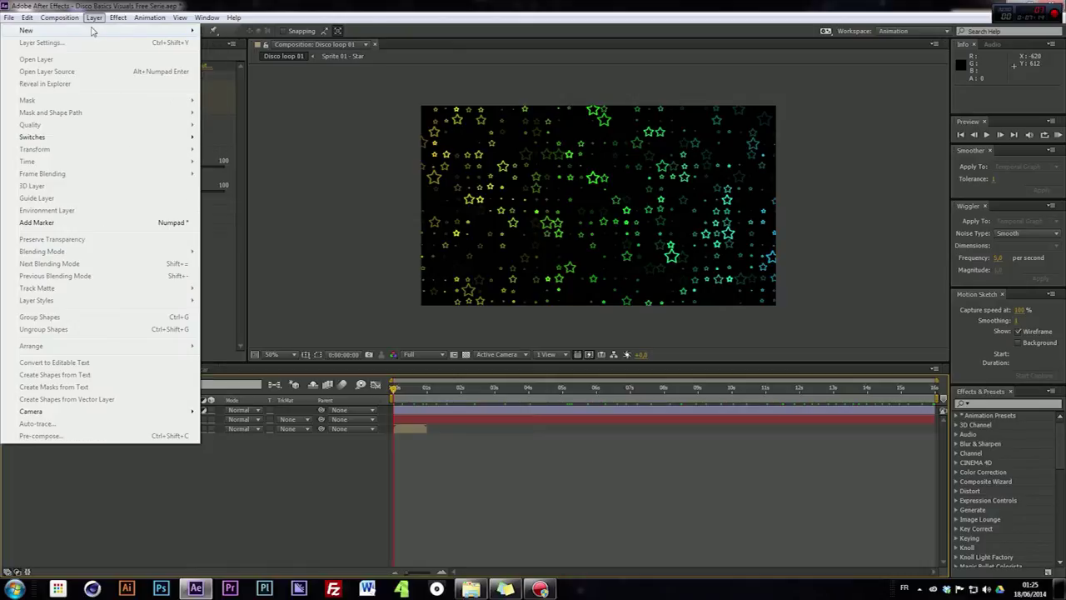
left_click(275, 103)
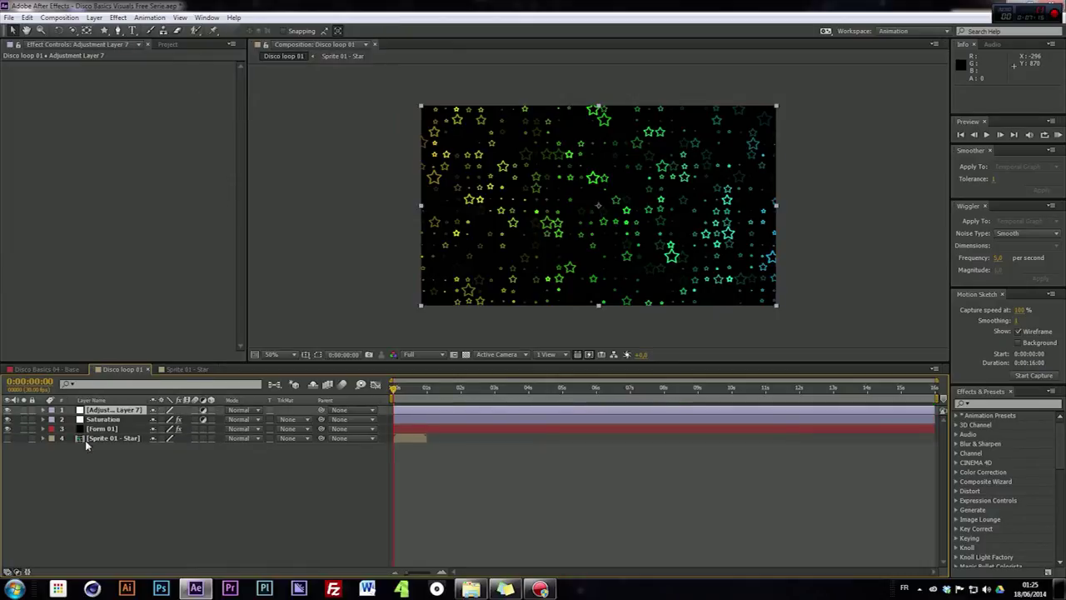
key("Return")
type("K")
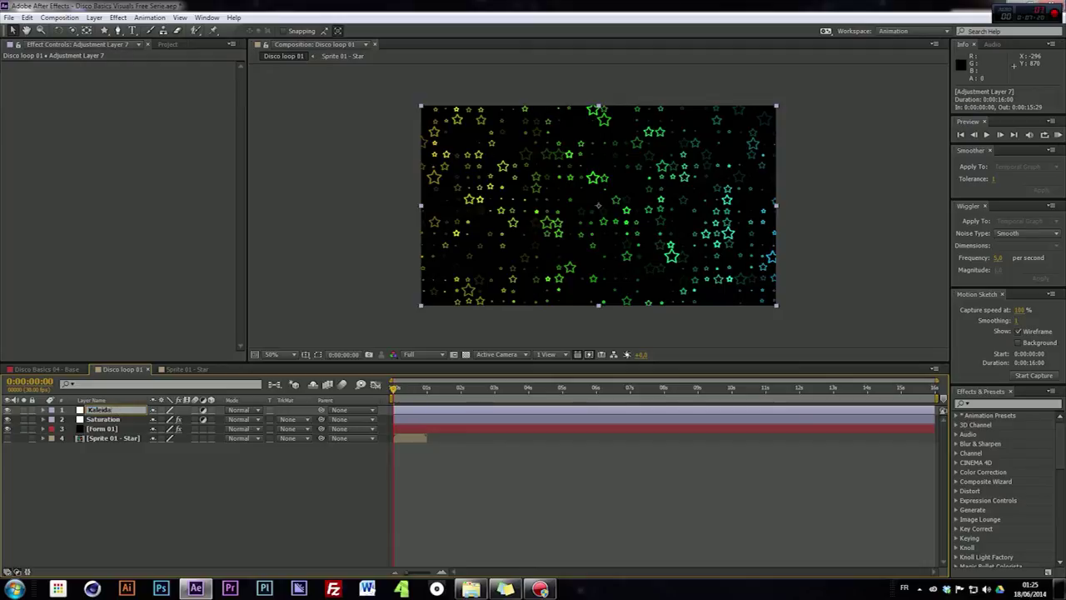
type("aleida")
key("Return")
right_click(130, 243)
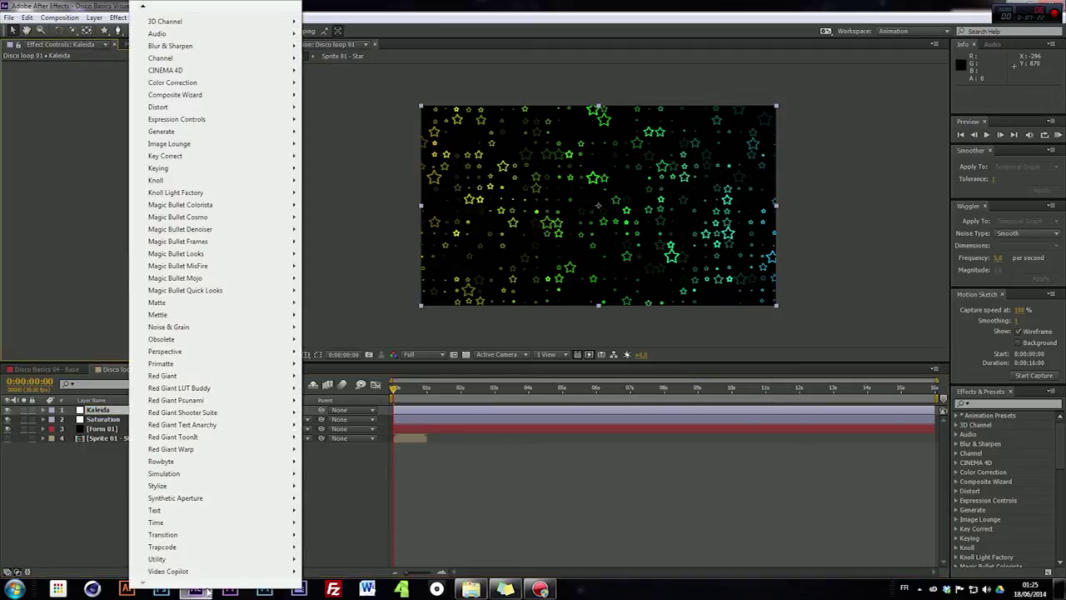
Step: Apply the Stylize > CC Kaleida effect to the Kaleida layer
mouse_move(201, 563)
mouse_move(192, 488)
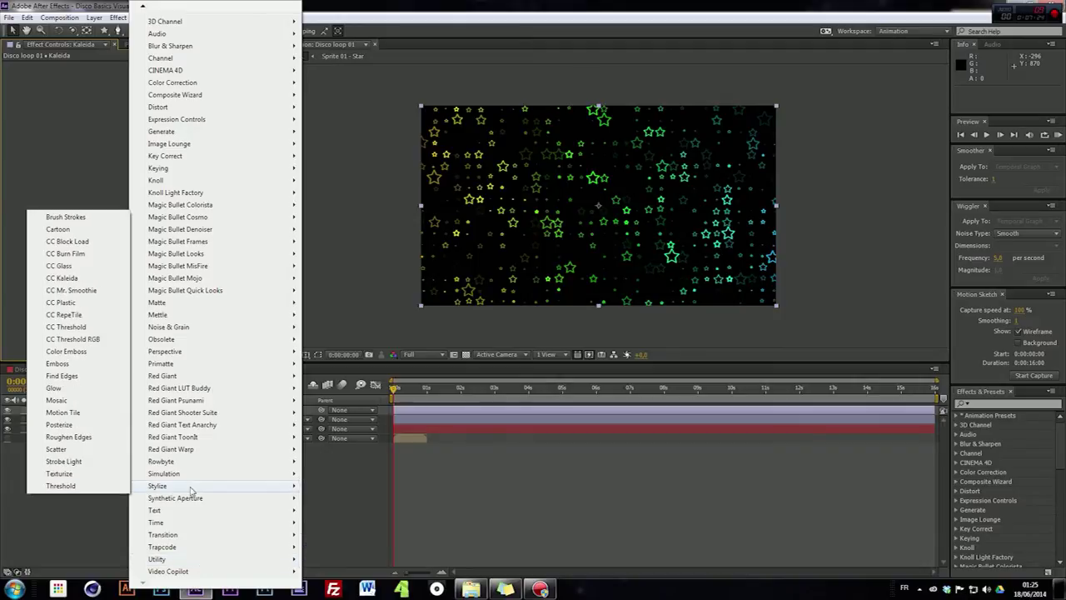
left_click(72, 278)
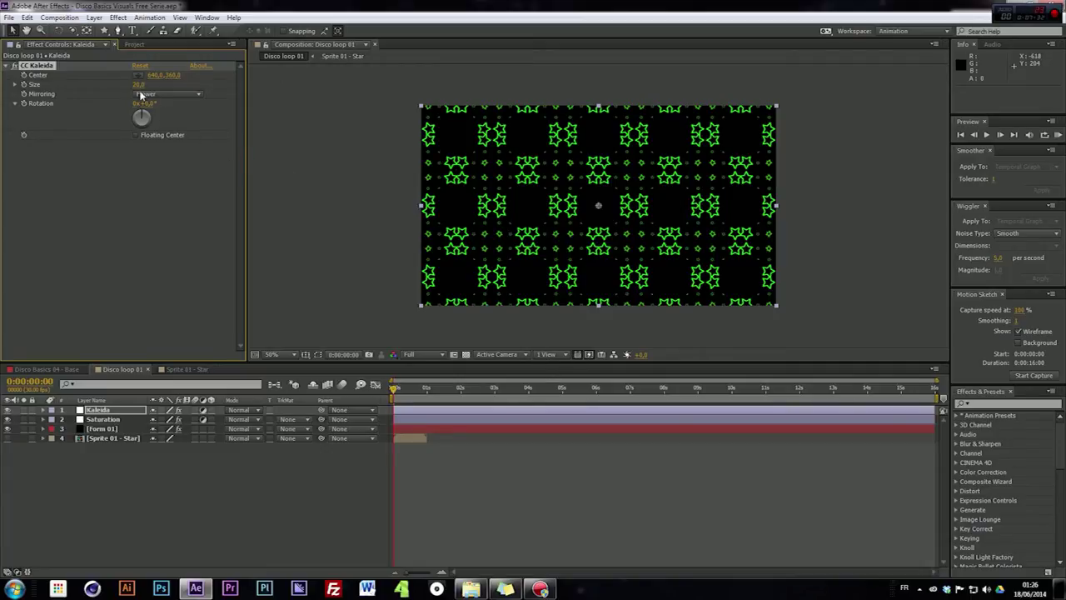
key("period")
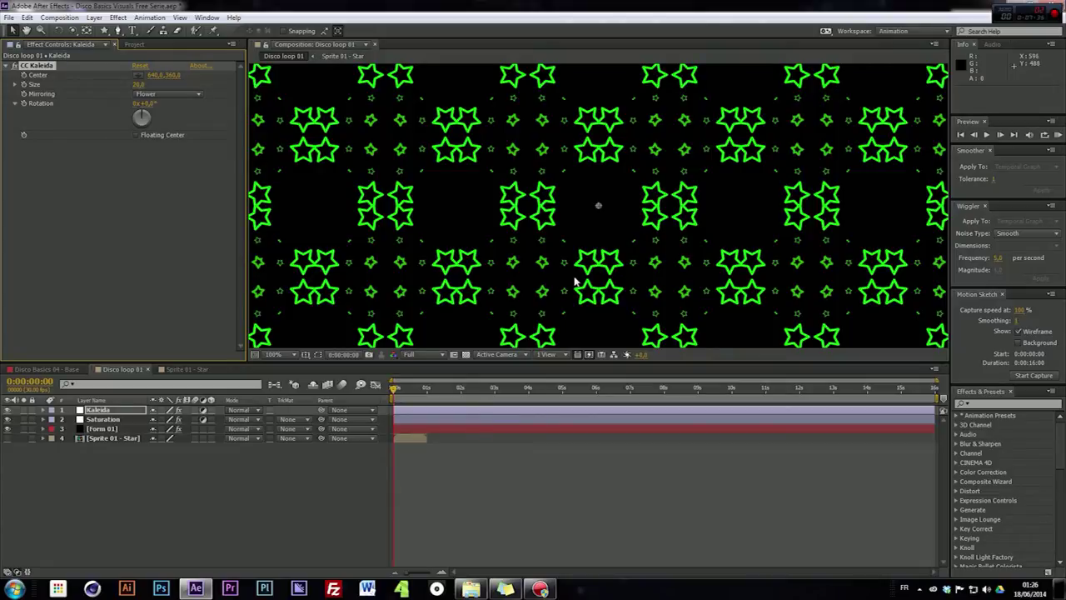
key("comma")
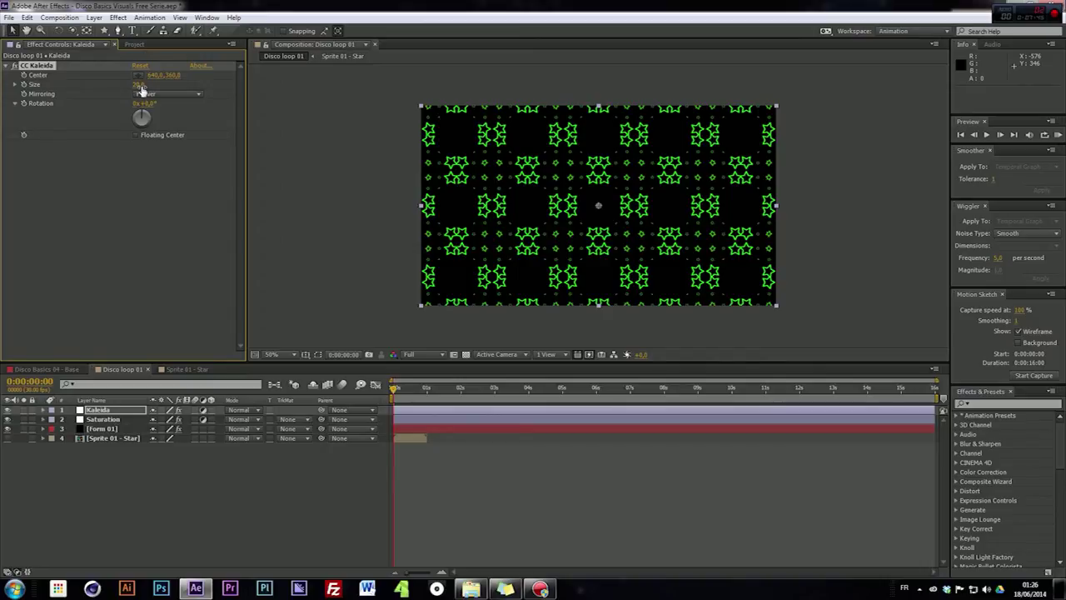
Step: Enlarge the kaleidoscope Size, try mirroring modes ending on Starlish, and turn the Rotation
left_click_drag(141, 88, 63, 137)
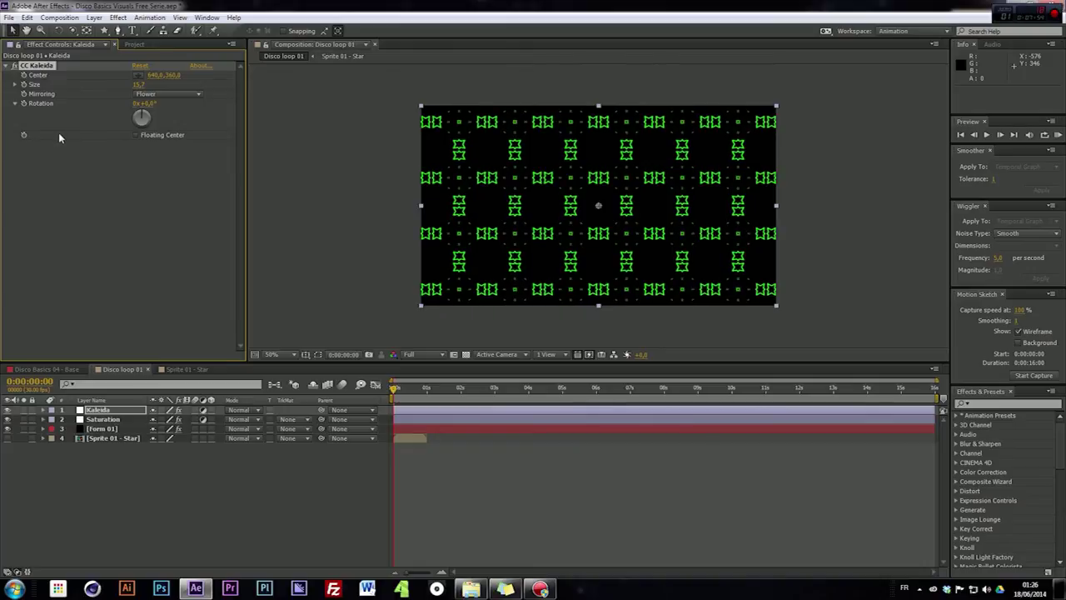
left_click(166, 94)
left_click(153, 123)
left_click(155, 97)
left_click(155, 141)
left_click(157, 96)
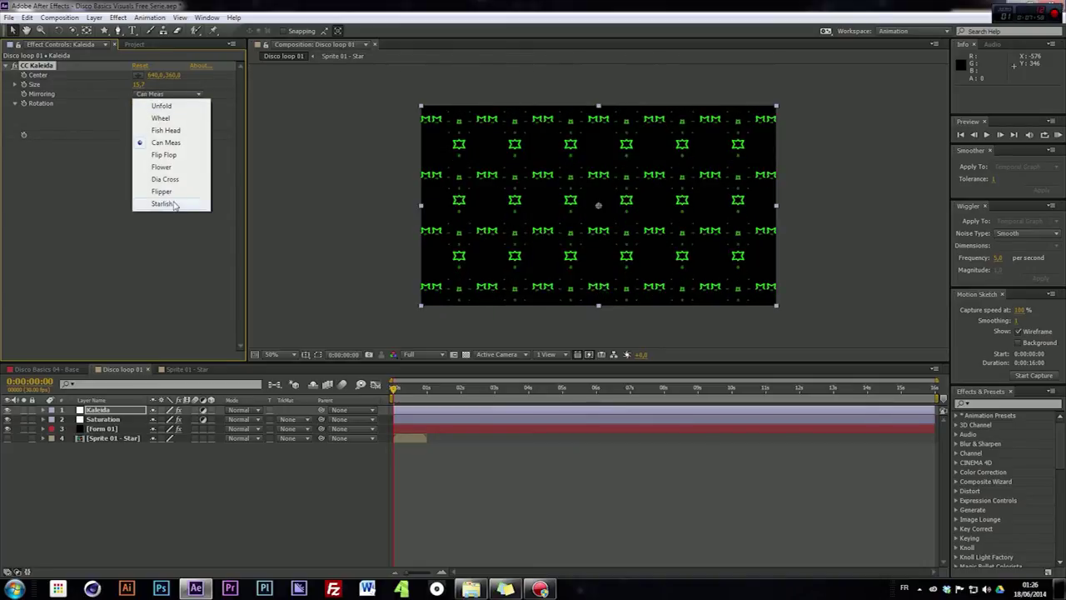
left_click(171, 205)
left_click_drag(144, 122, 597, 90)
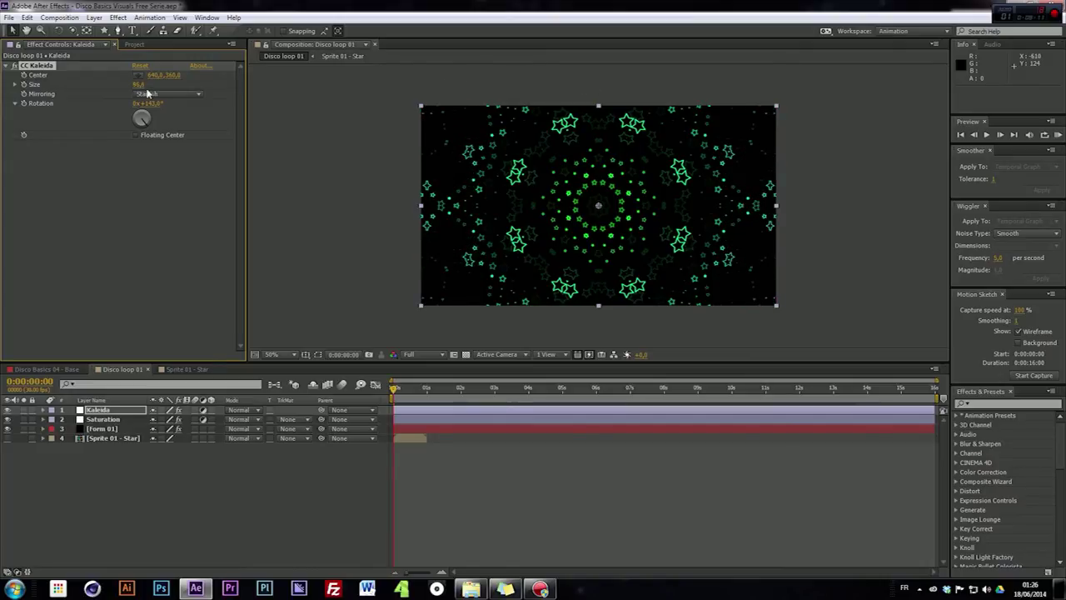
Step: Set the CC Kaleida Size to 100
left_click(142, 84)
type("10")
key("Return")
key("period")
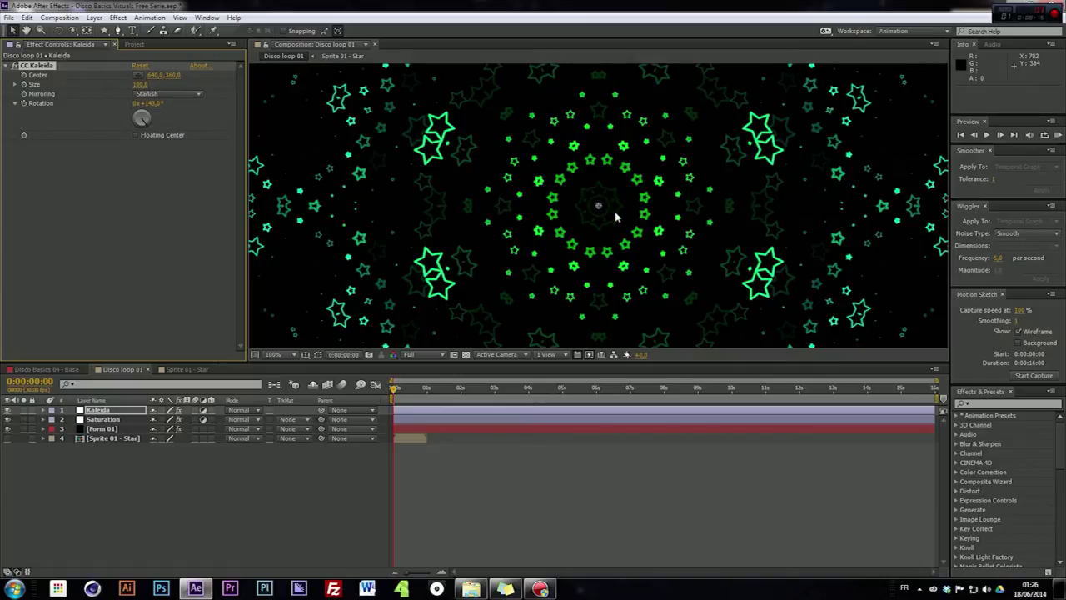
key("comma")
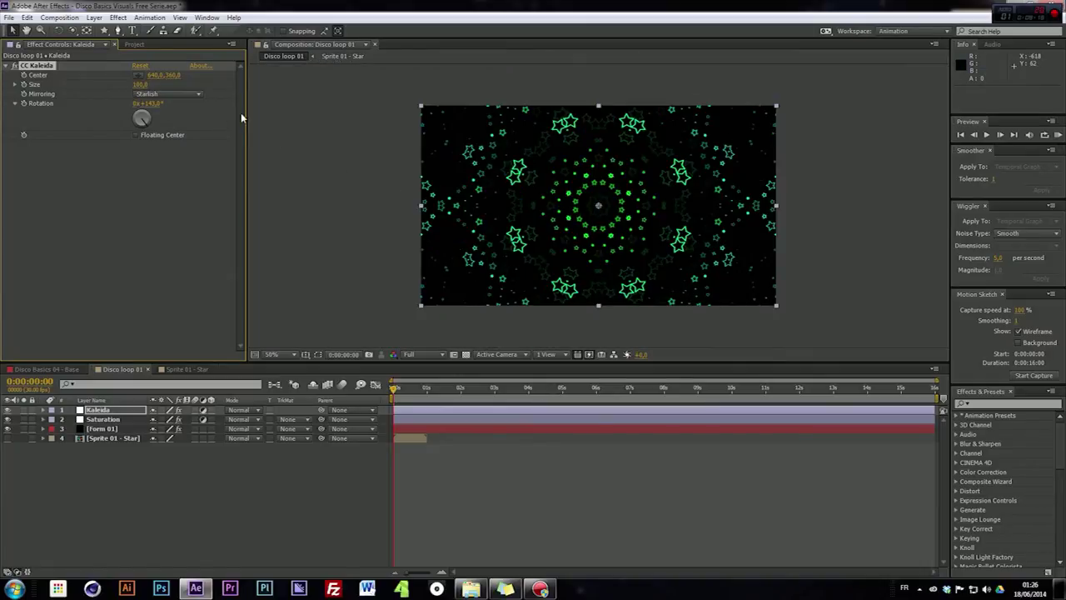
Step: Try Flower mirroring, return to Starlish, and test other rotation angles
left_click(161, 94)
left_click(183, 169)
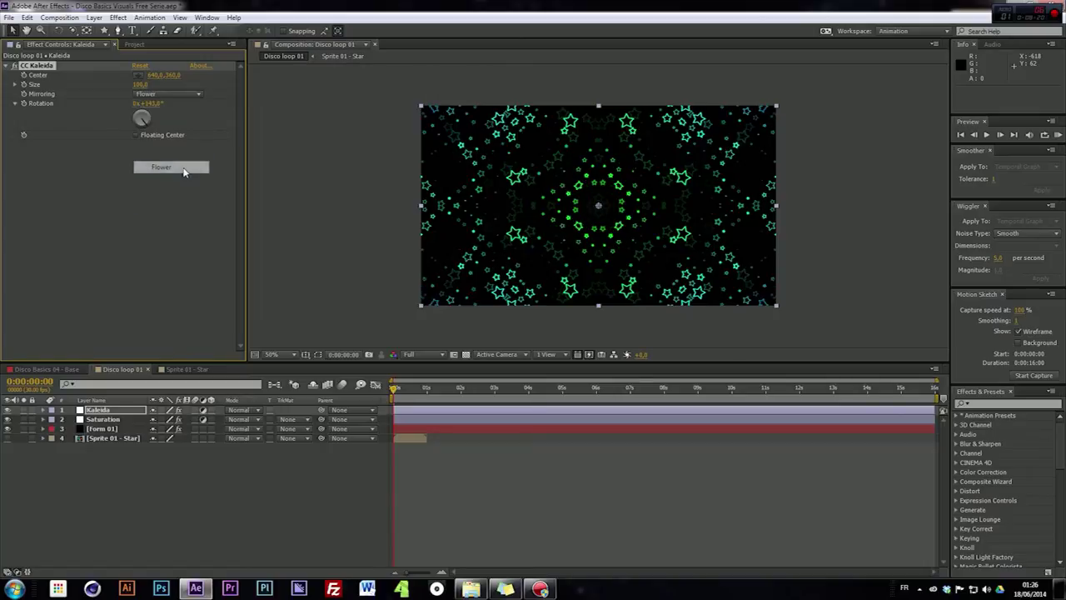
left_click_drag(142, 122, 139, 121)
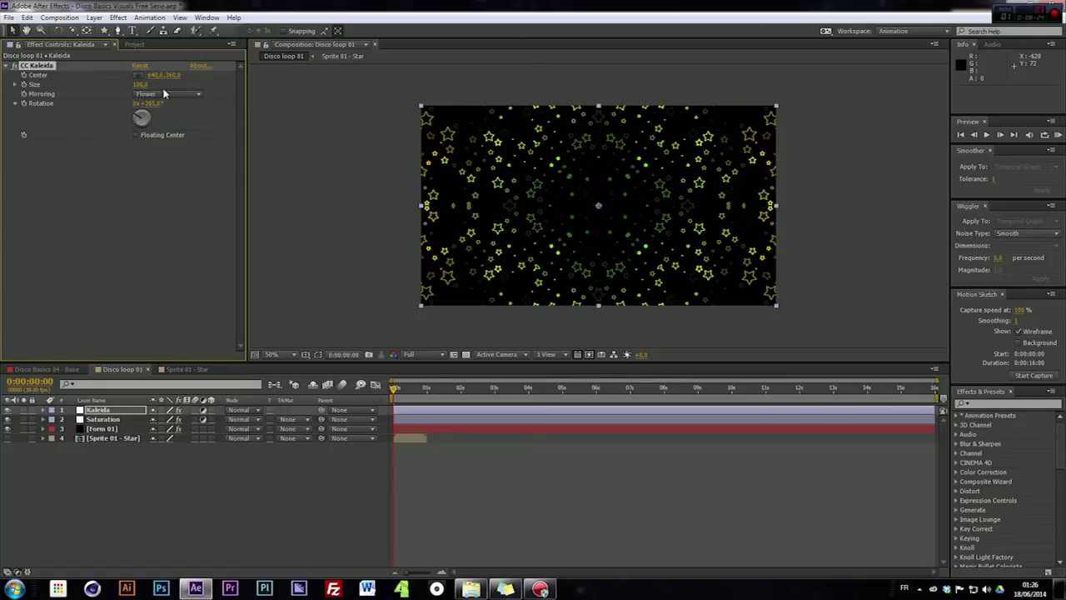
left_click(167, 94)
left_click(163, 204)
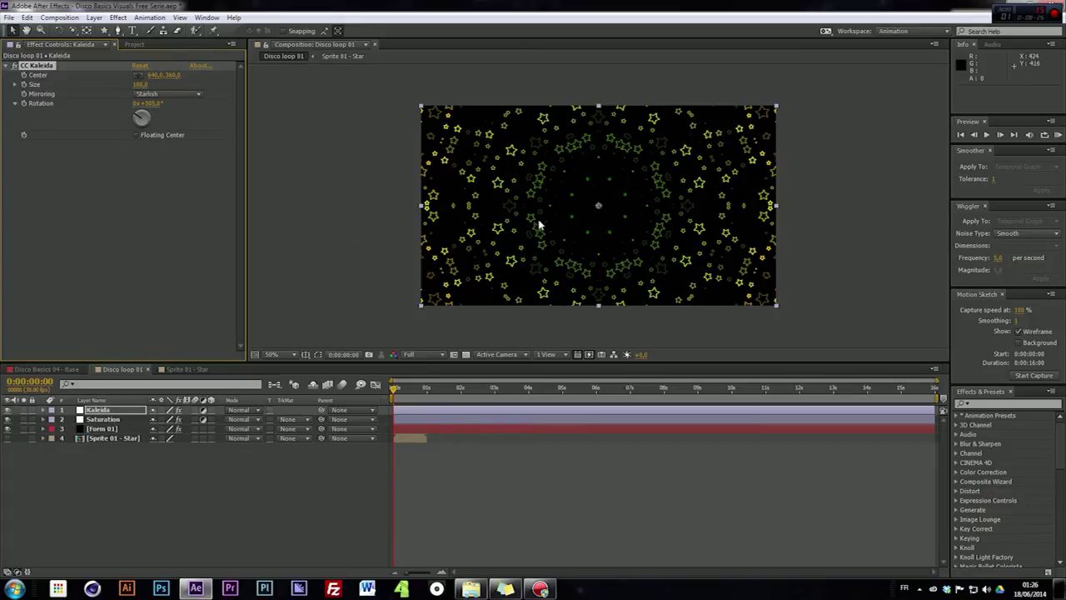
left_click_drag(140, 115, 152, 118)
Step: Keyframe Rotation from 0° at the first frame to 2x at 0:00:15:29
left_click(148, 103)
type("0")
key("Return")
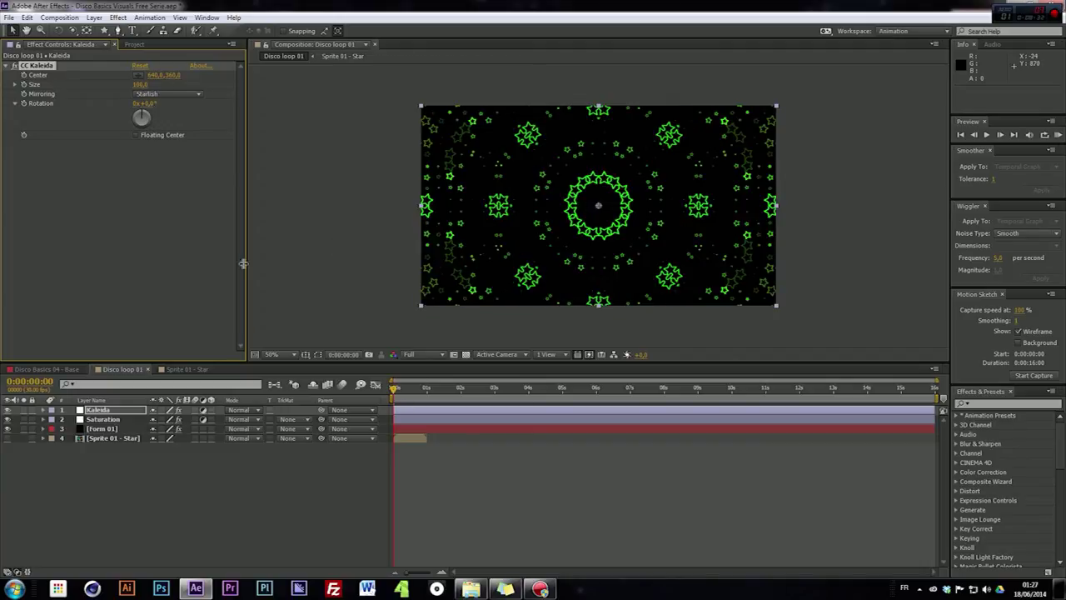
left_click(23, 104)
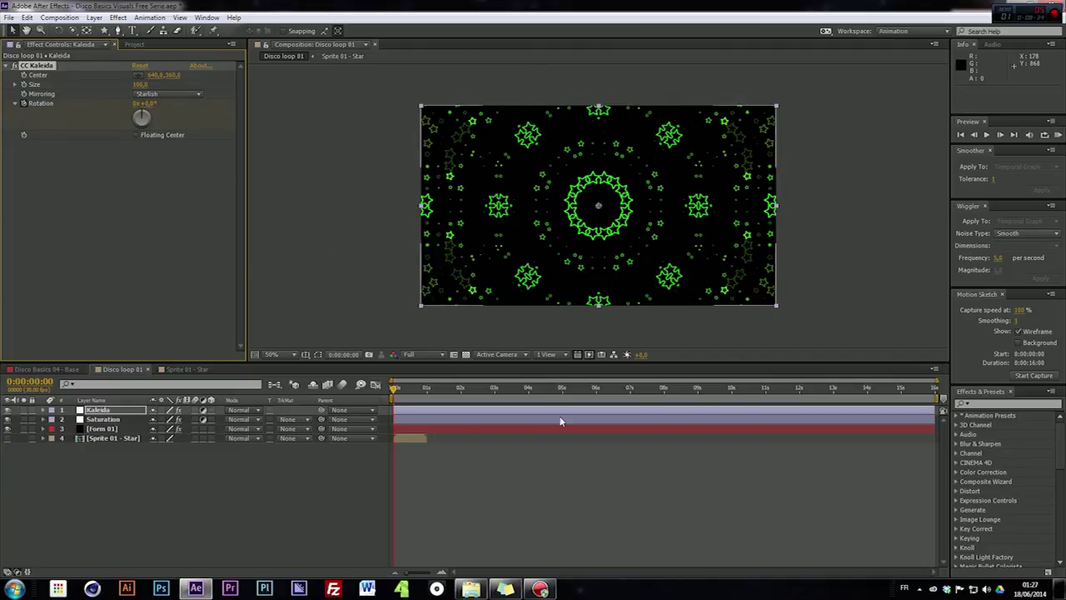
left_click_drag(408, 392, 934, 388)
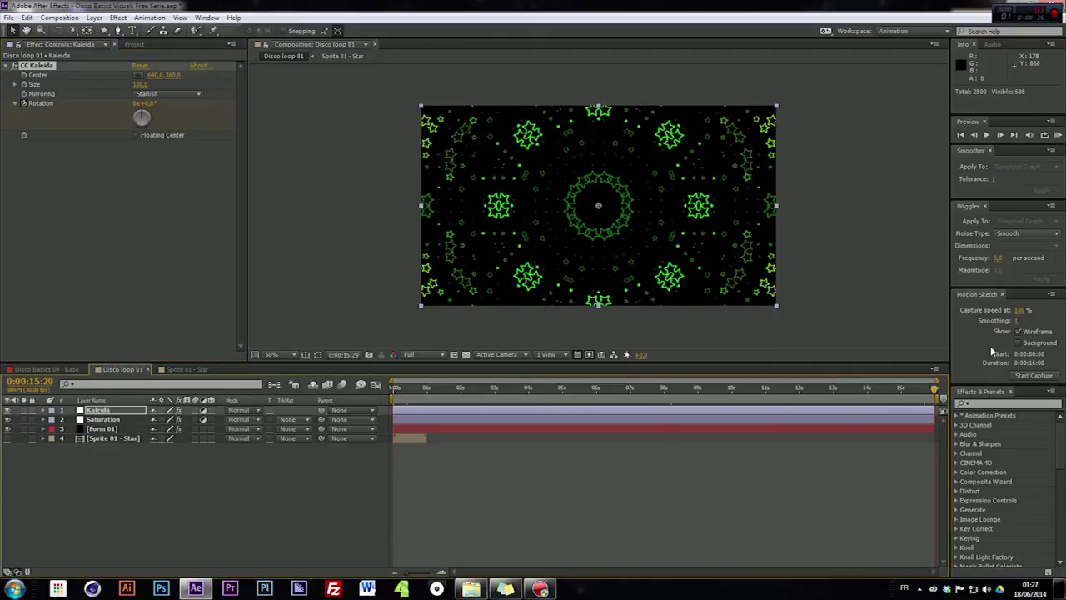
left_click(136, 104)
type("2")
key("Return")
key("space")
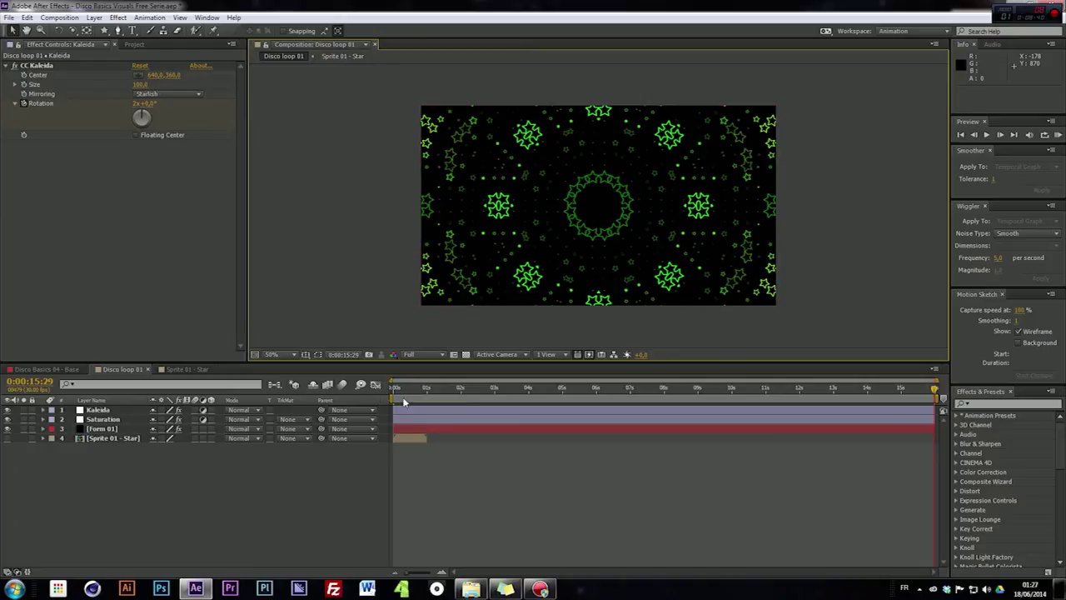
key("KP_0")
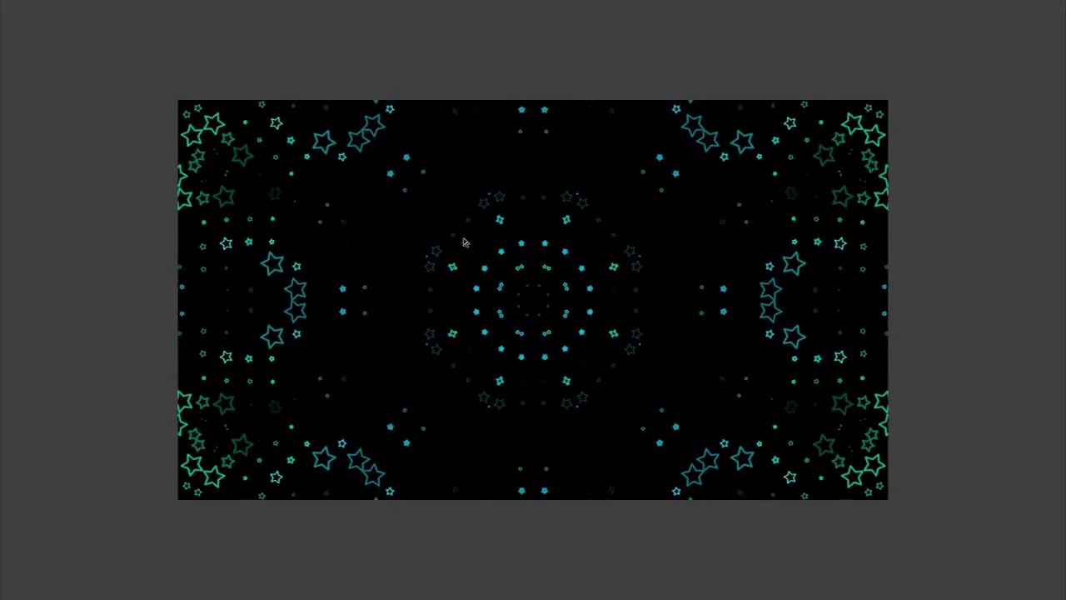
left_click(528, 213)
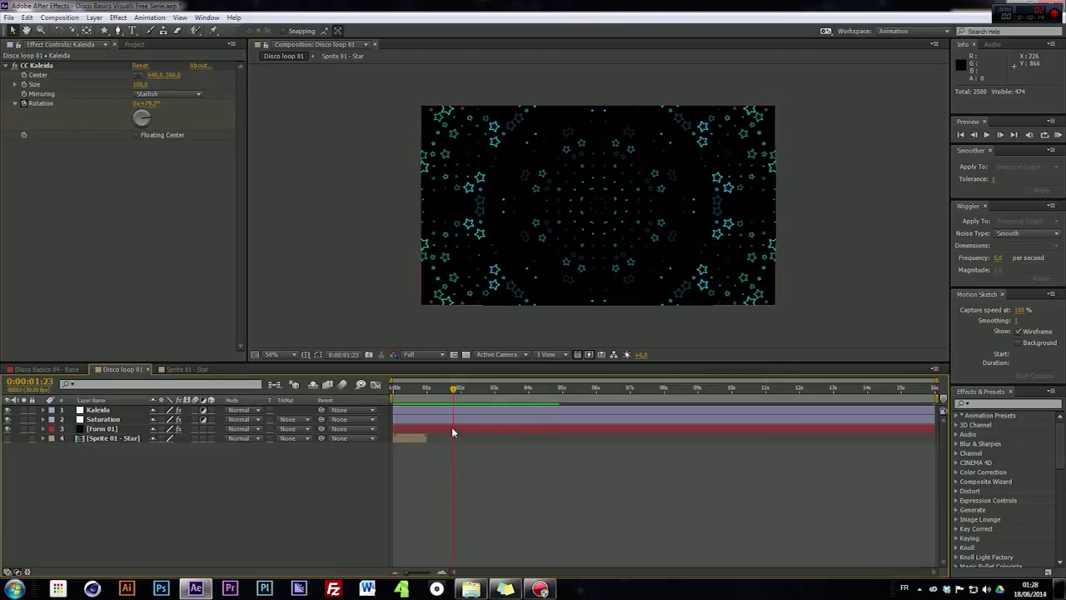
left_click_drag(454, 390, 625, 413)
left_click_drag(702, 419, 816, 391)
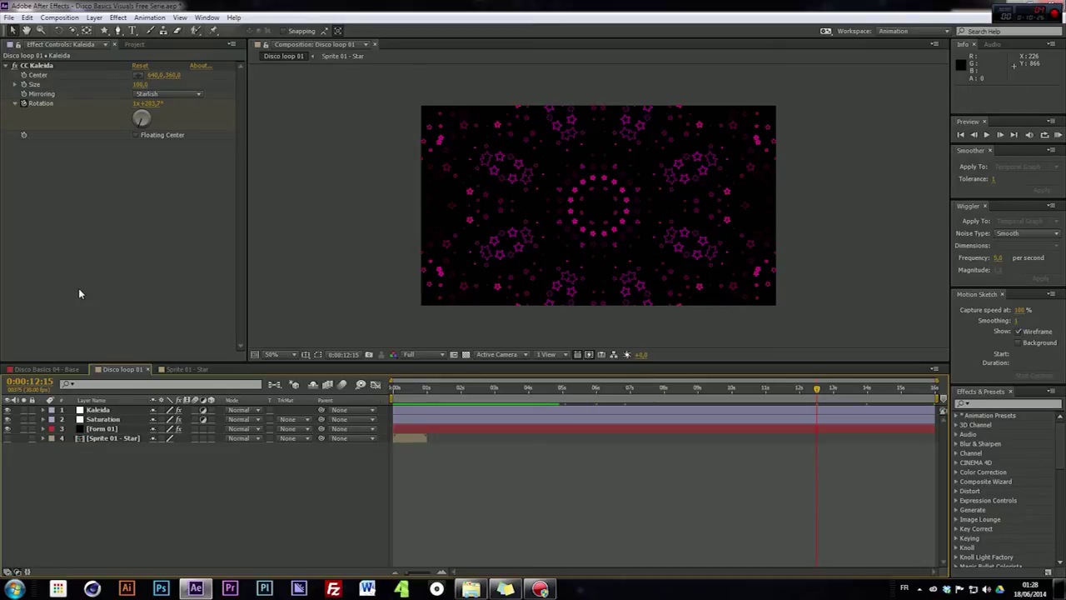
Step: Create a new composition named 'Disco Loop 01 - Final Loop'
left_click(9, 17)
mouse_move(28, 18)
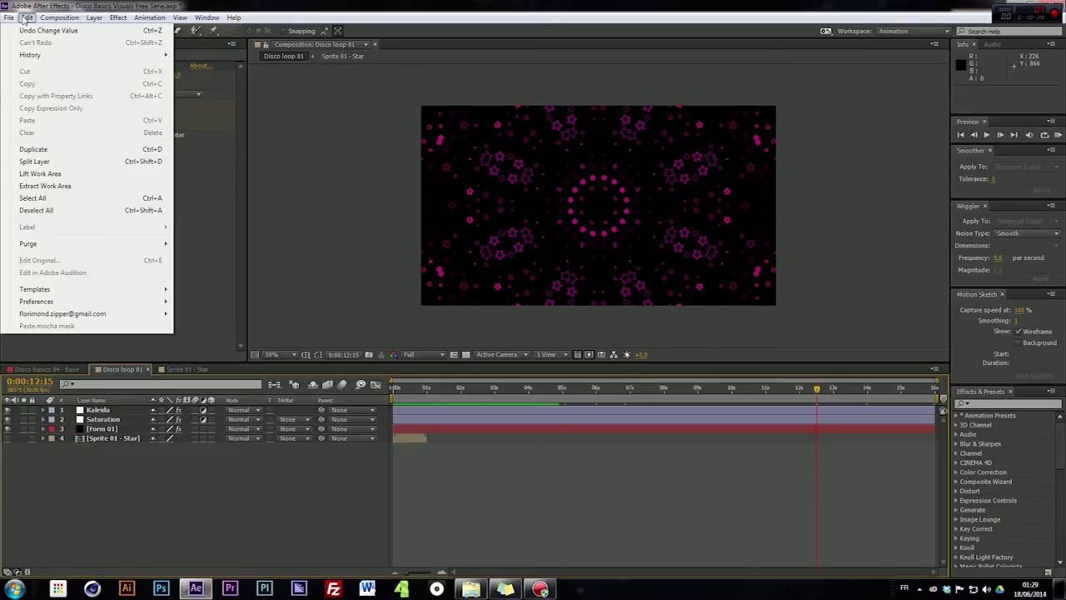
left_click(66, 31)
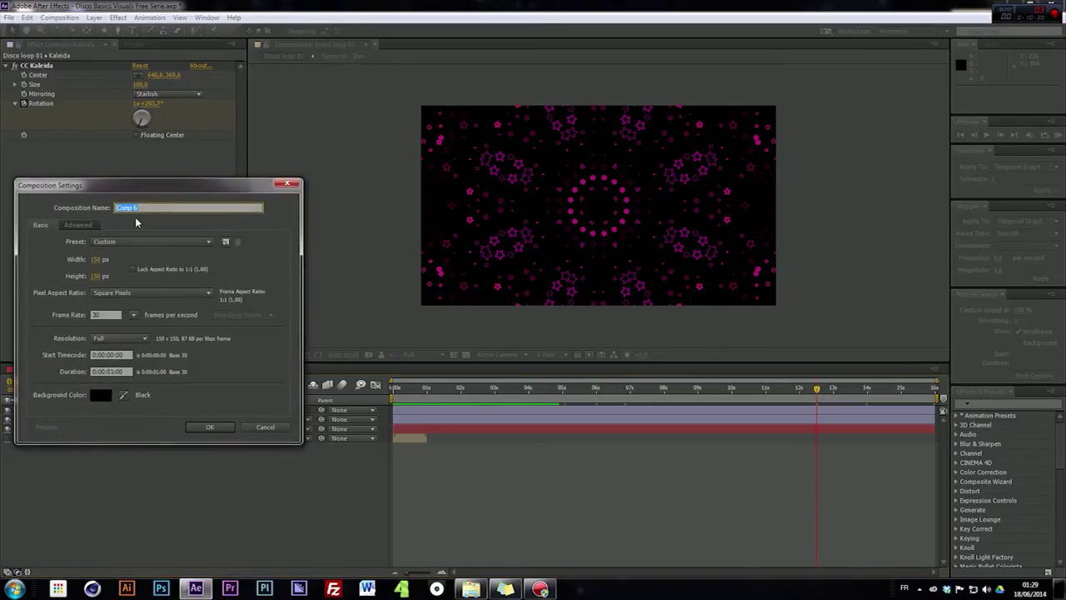
type("D")
type("o Loop 01 - Final Loop")
key("Return")
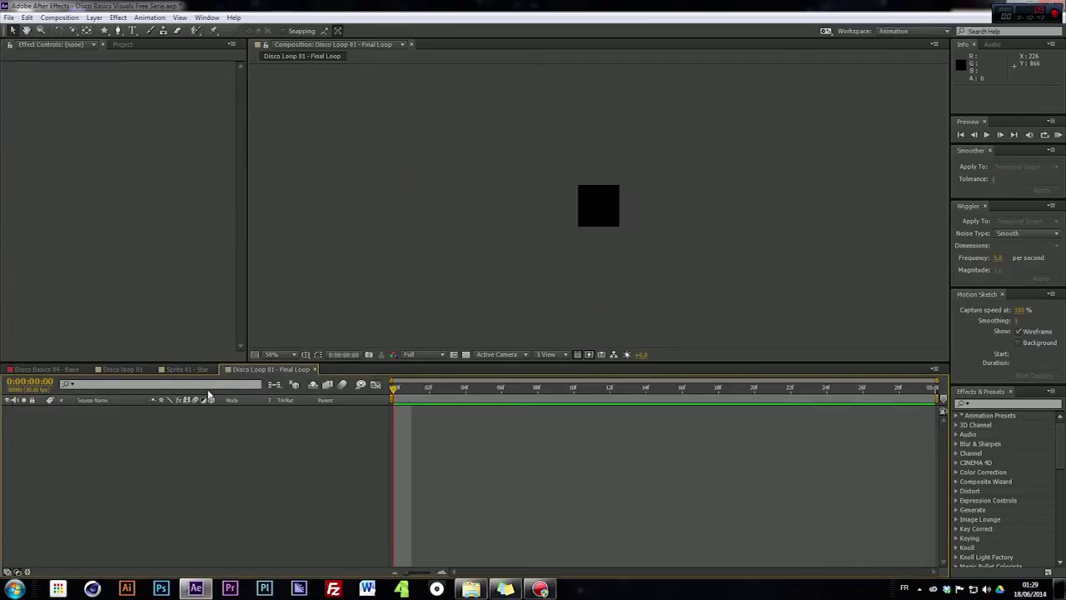
Step: Set the new comp to 1280×720 with a 20-second duration
key("ctrl+k")
left_click(111, 372)
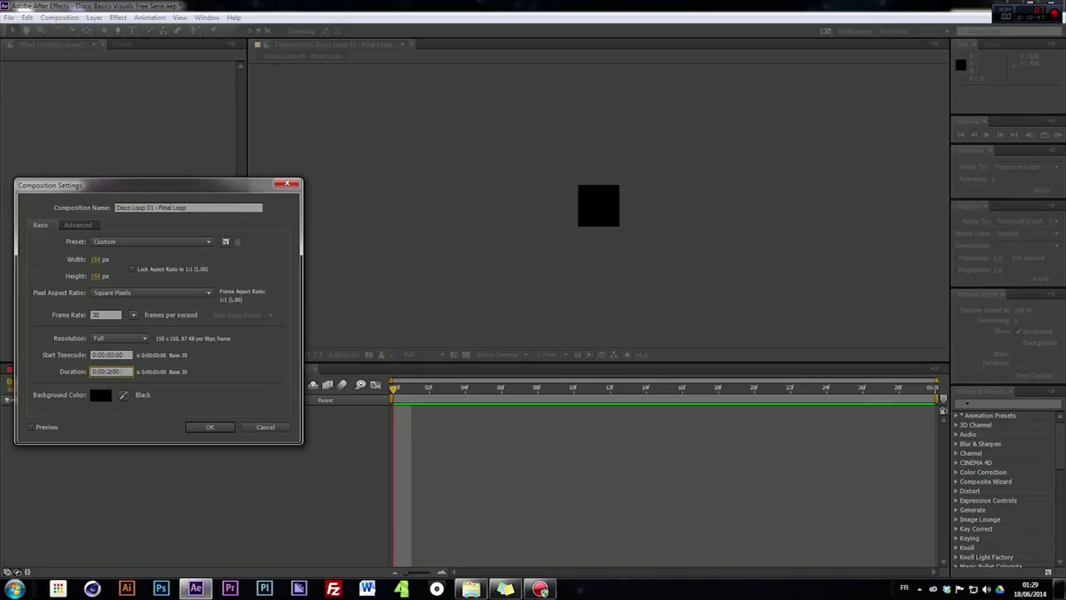
left_click(99, 260)
type("1280")
key("Tab")
type("720")
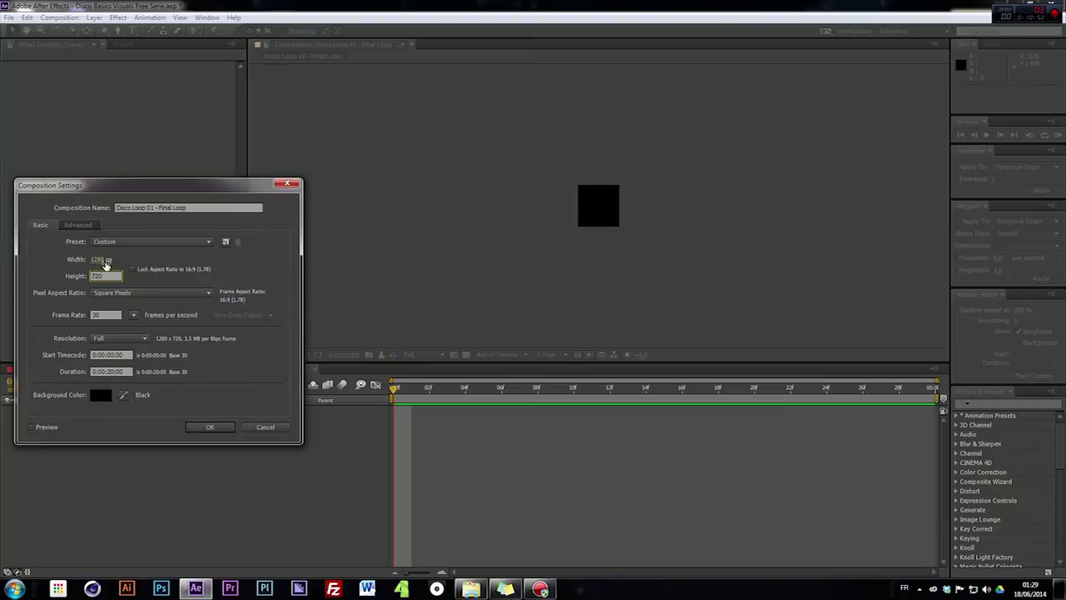
key("Return")
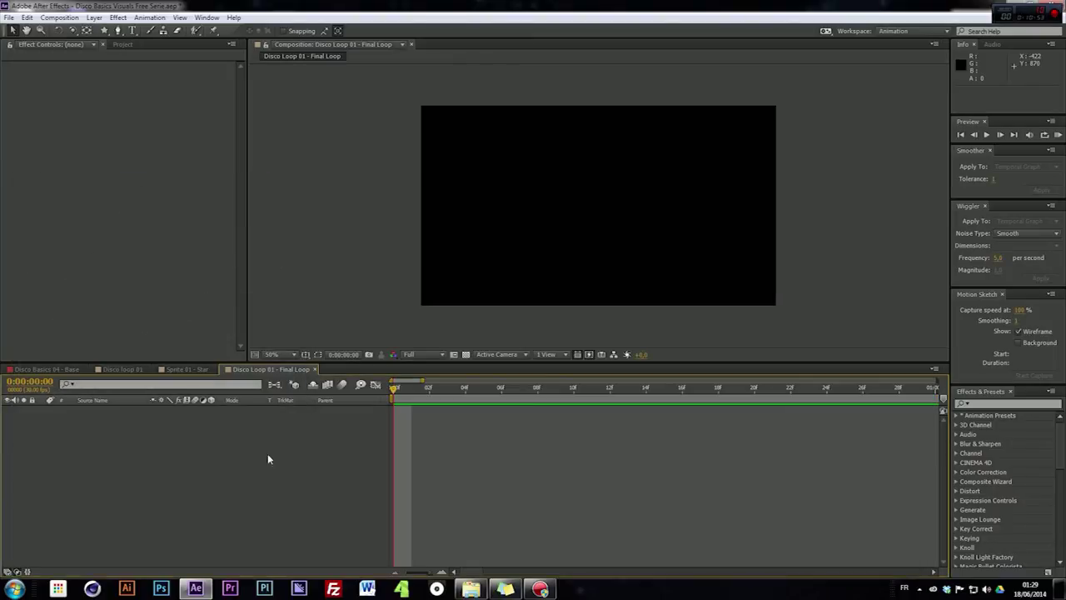
left_click(122, 44)
Step: Add two copies of Disco loop 01 as layers in the Final Loop comp
left_click_drag(38, 142, 168, 442)
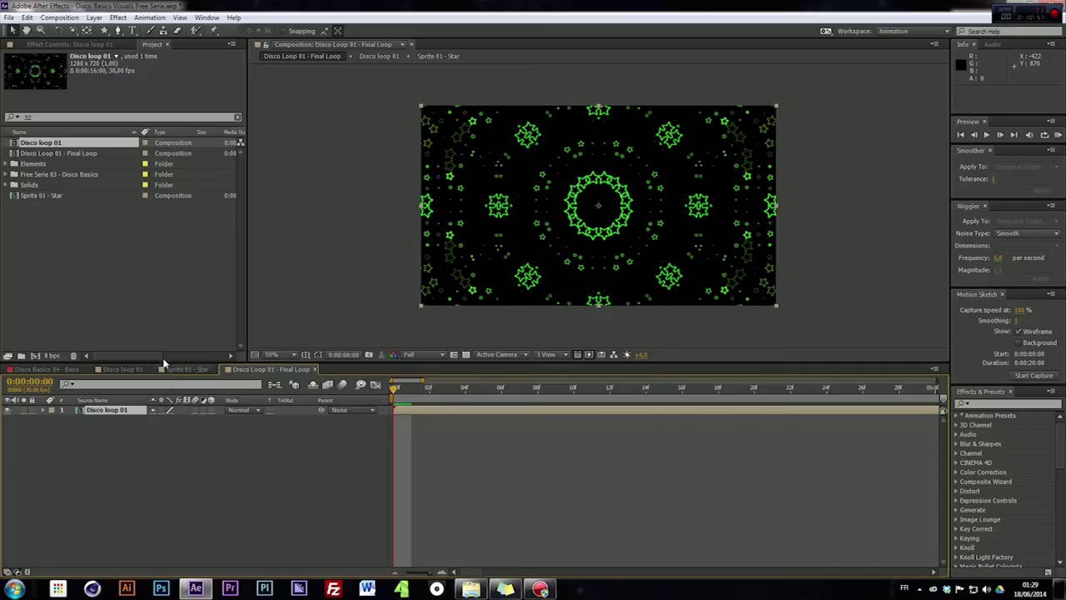
left_click_drag(53, 144, 149, 452)
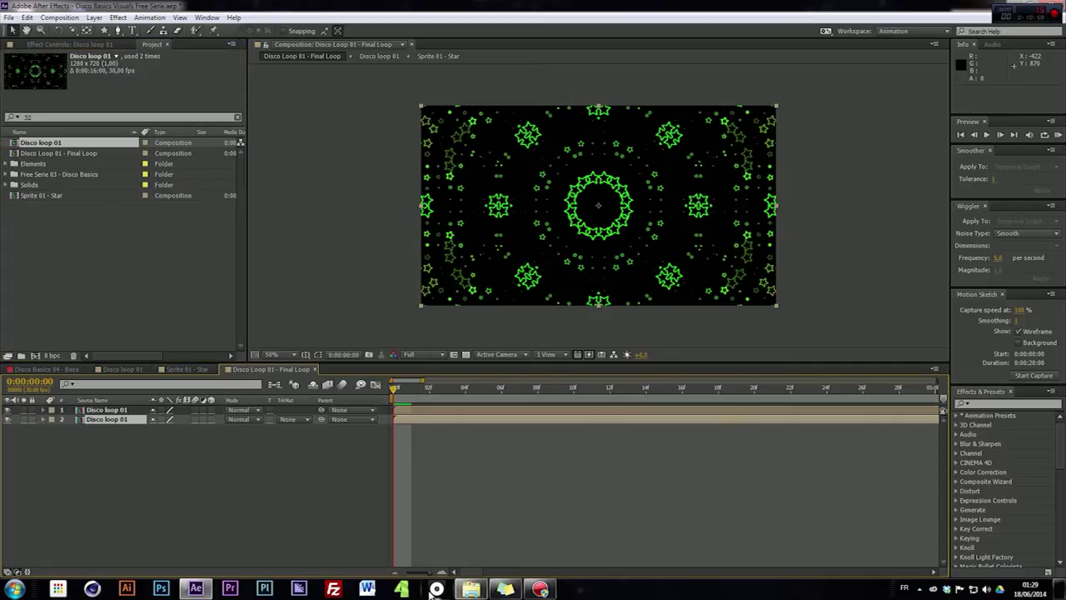
left_click_drag(426, 575, 387, 580)
left_click(238, 515)
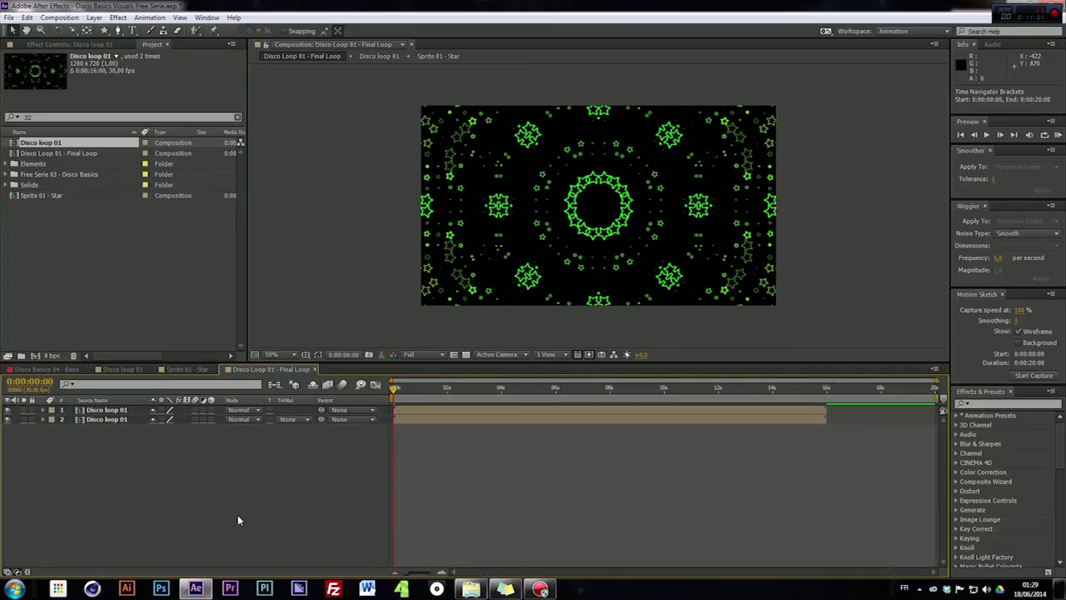
Step: Open the Disco loop 01 precomp and change its duration to 20 seconds
double_click(114, 415)
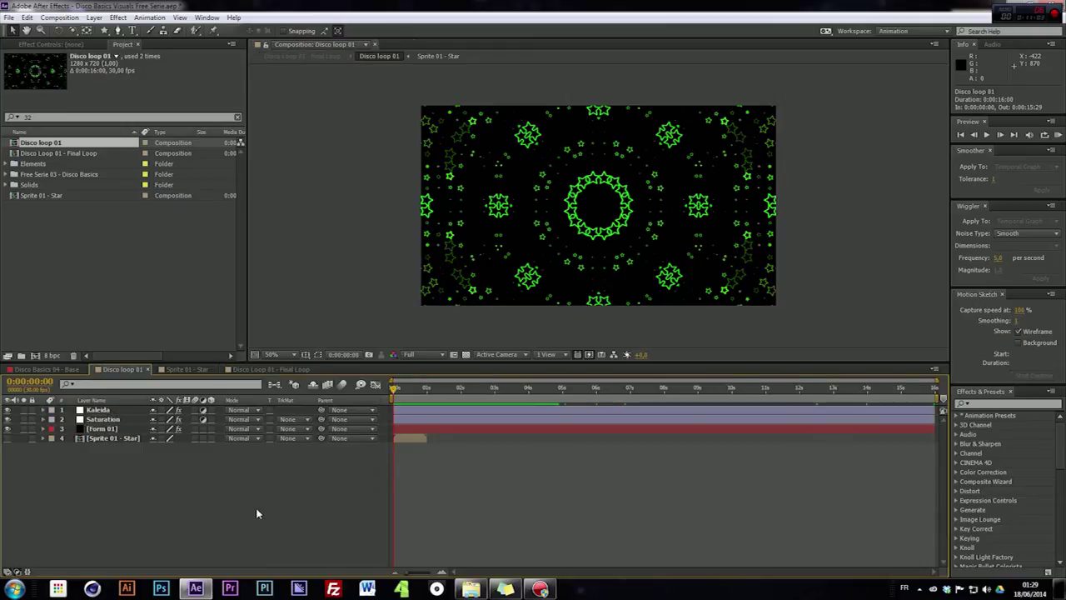
key("ctrl+k")
left_click(111, 371)
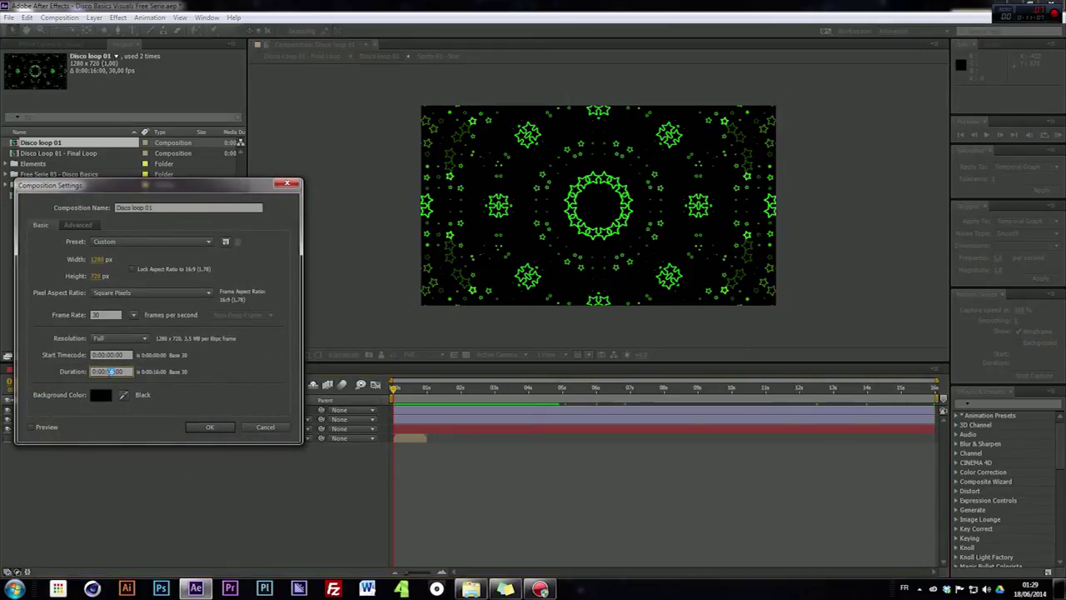
type("0")
key("Return")
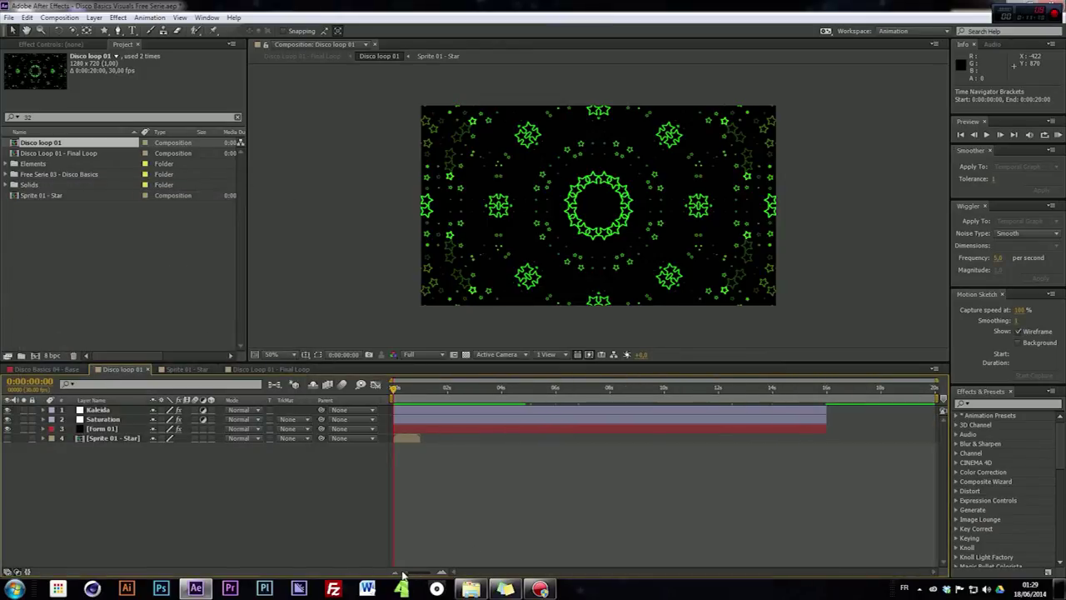
Step: Stretch all four layers to the 20-second end and play the ending
key("ctrl+a")
left_click_drag(825, 408, 943, 409)
left_click(827, 506)
left_click_drag(872, 400, 795, 404)
key("space")
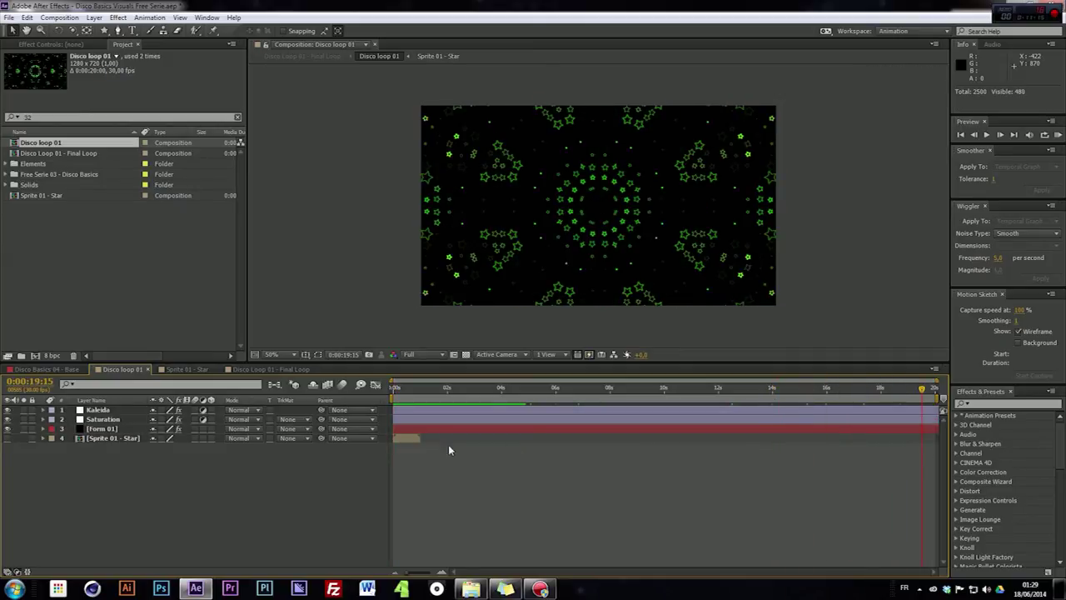
Step: In Final Loop, extend both Disco loop 01 layers to the comp end
left_click(287, 369)
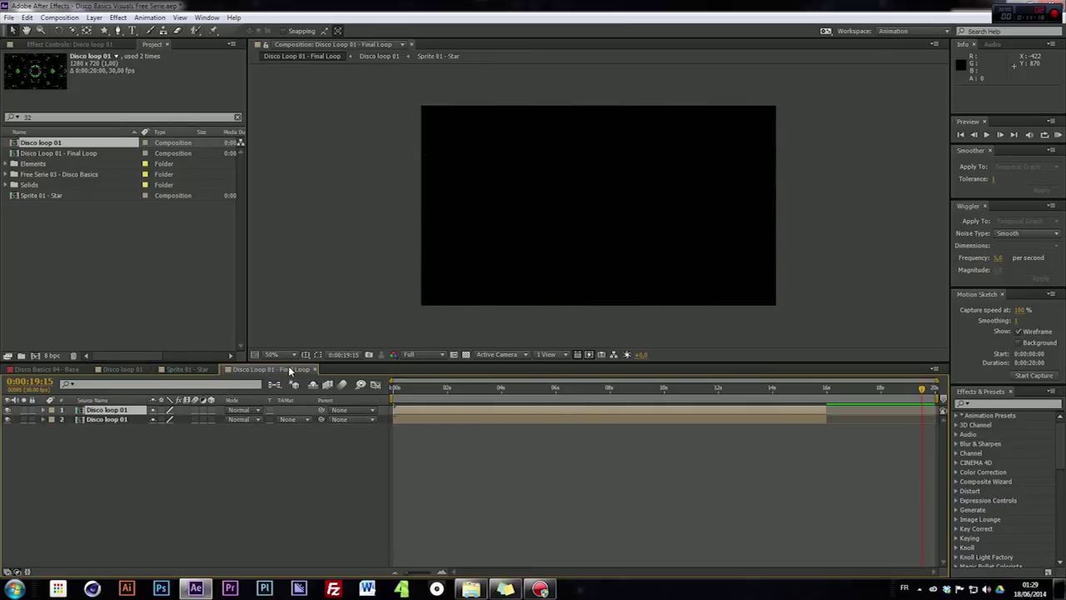
left_click(808, 419, "shift")
left_click_drag(827, 418, 935, 418)
left_click(737, 465)
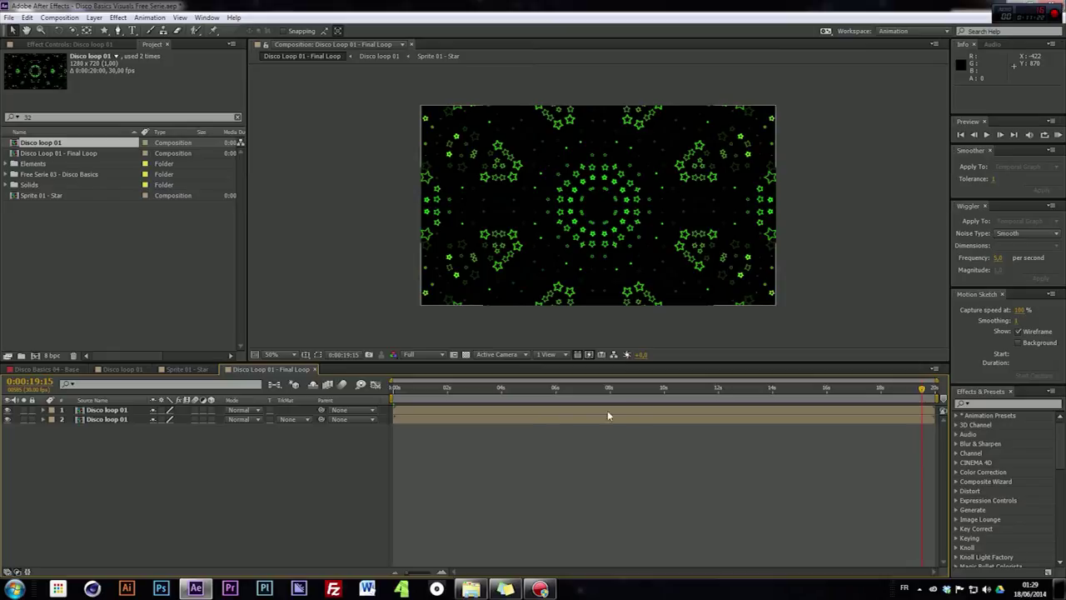
left_click_drag(608, 403, 610, 403)
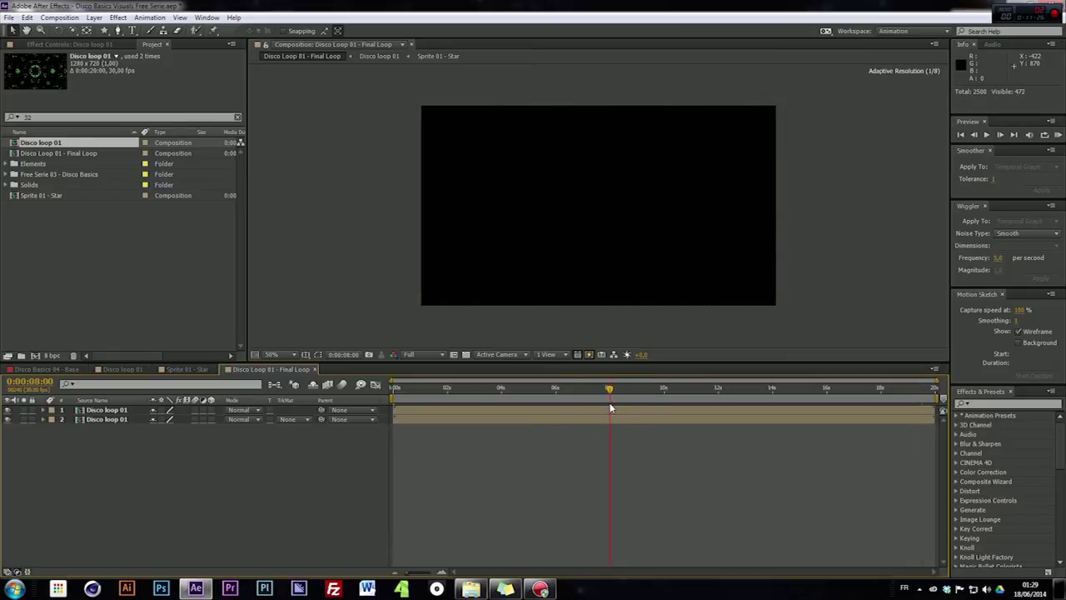
Step: Trim the top layer to start and the second layer to end at 8 seconds
left_click(8, 410)
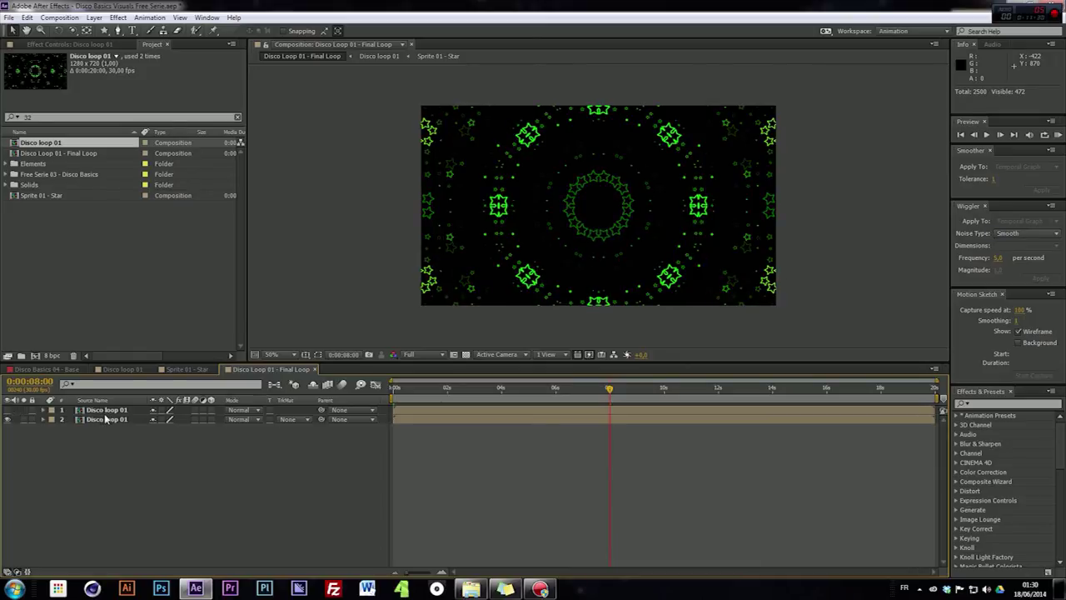
left_click(8, 411)
left_click_drag(395, 410, 610, 428)
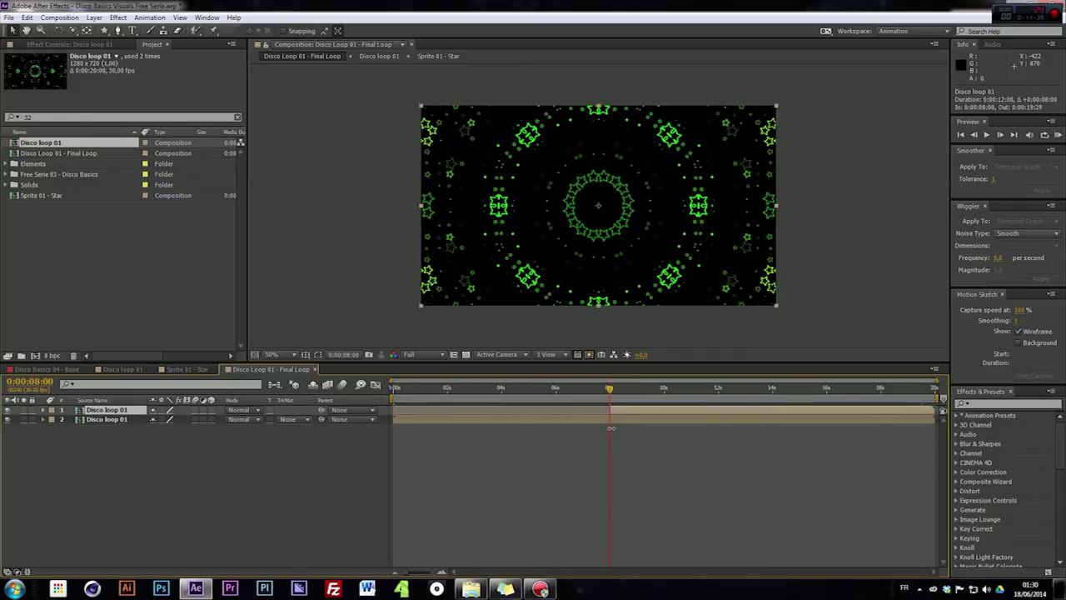
left_click_drag(935, 419, 609, 451)
left_click_drag(410, 575, 431, 575)
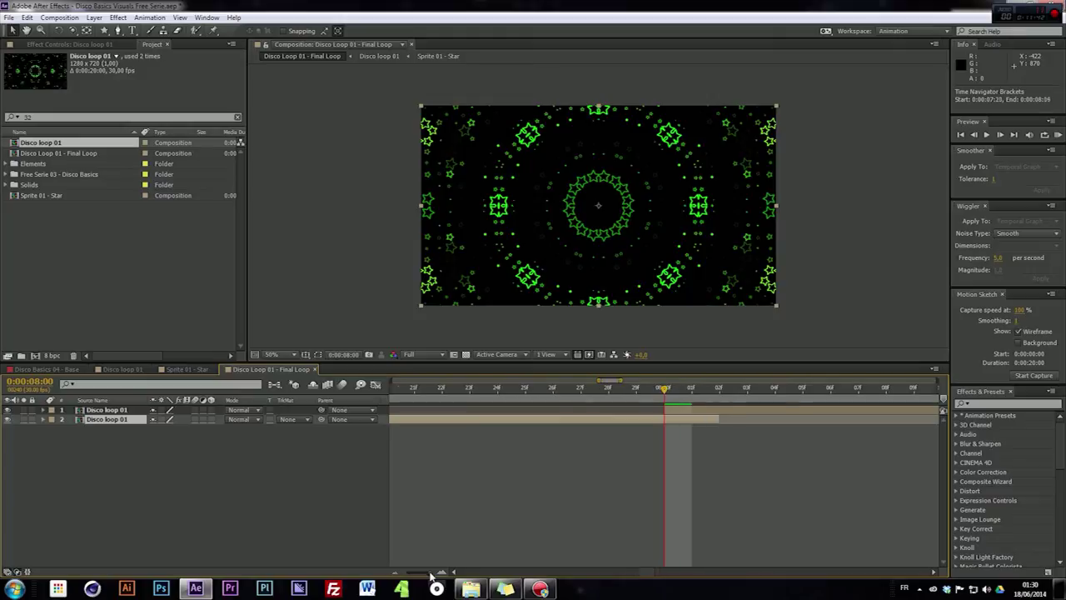
left_click_drag(729, 422, 671, 434)
left_click_drag(654, 392, 747, 393)
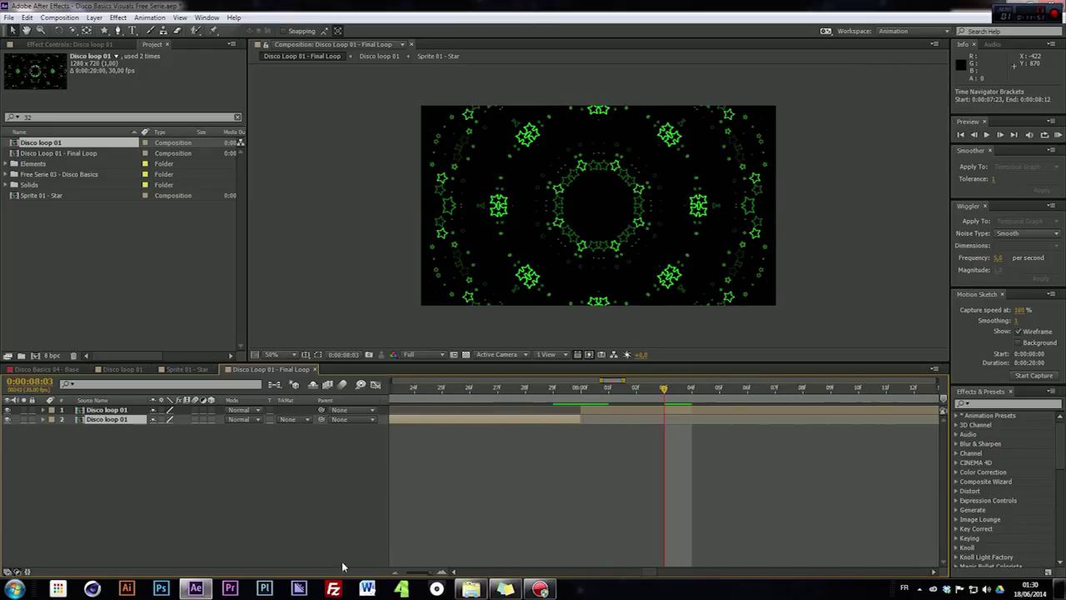
left_click_drag(417, 393, 325, 405)
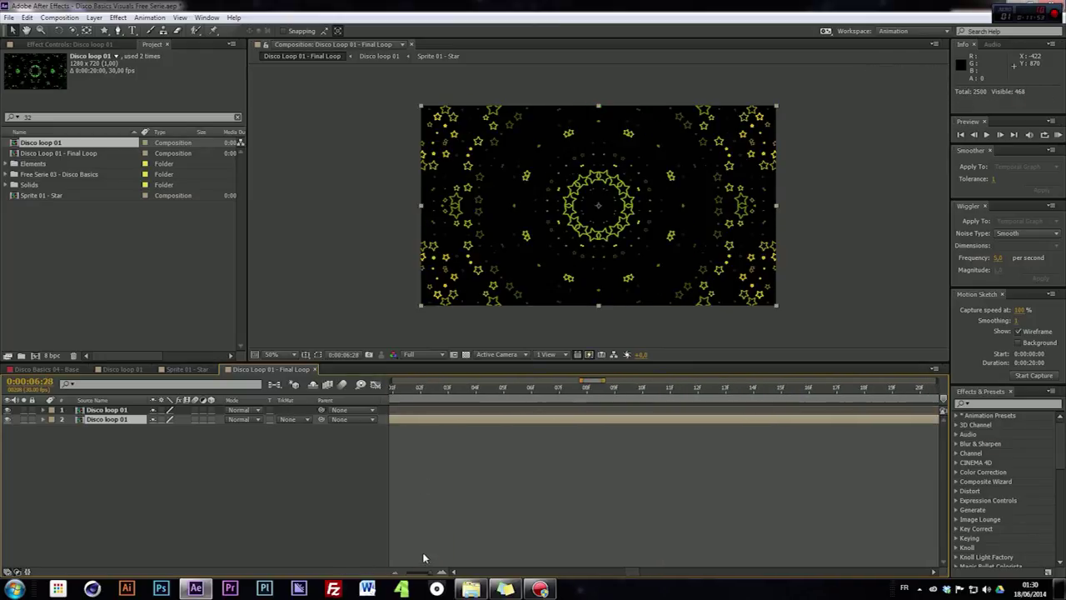
left_click_drag(432, 572, 413, 572)
Step: Slide the top layer to start at 0 and the second layer to 8 seconds
left_click_drag(659, 410, 459, 419)
left_click(388, 397)
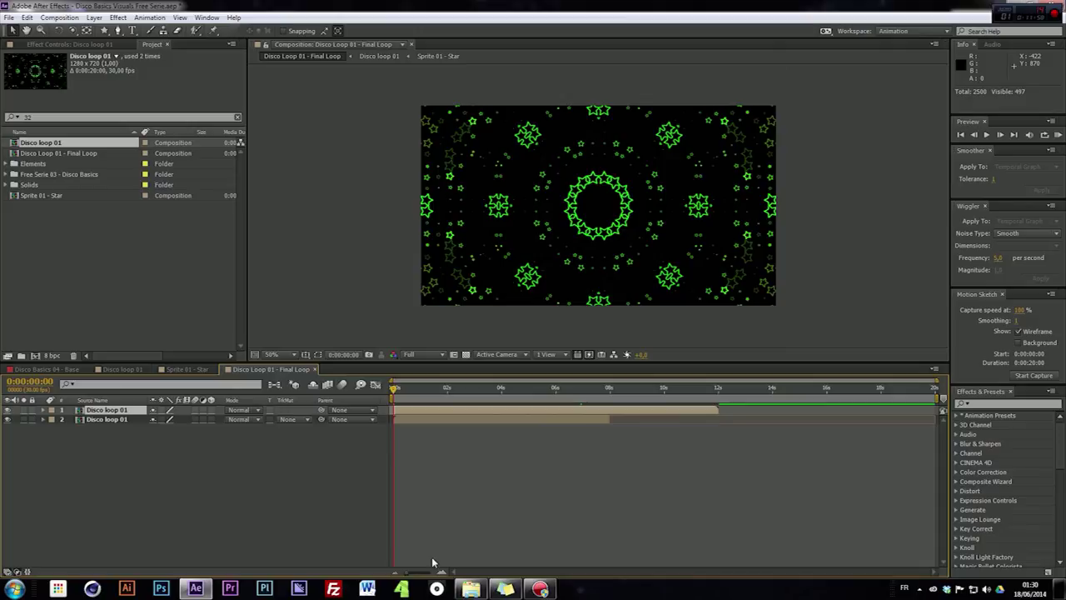
left_click_drag(421, 573, 398, 574)
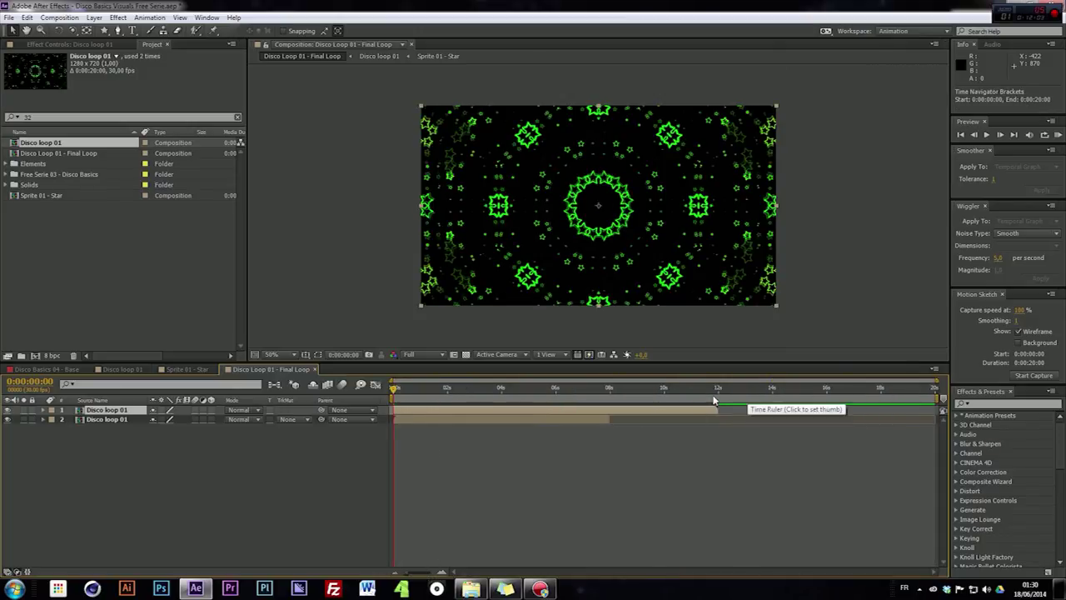
left_click(922, 389)
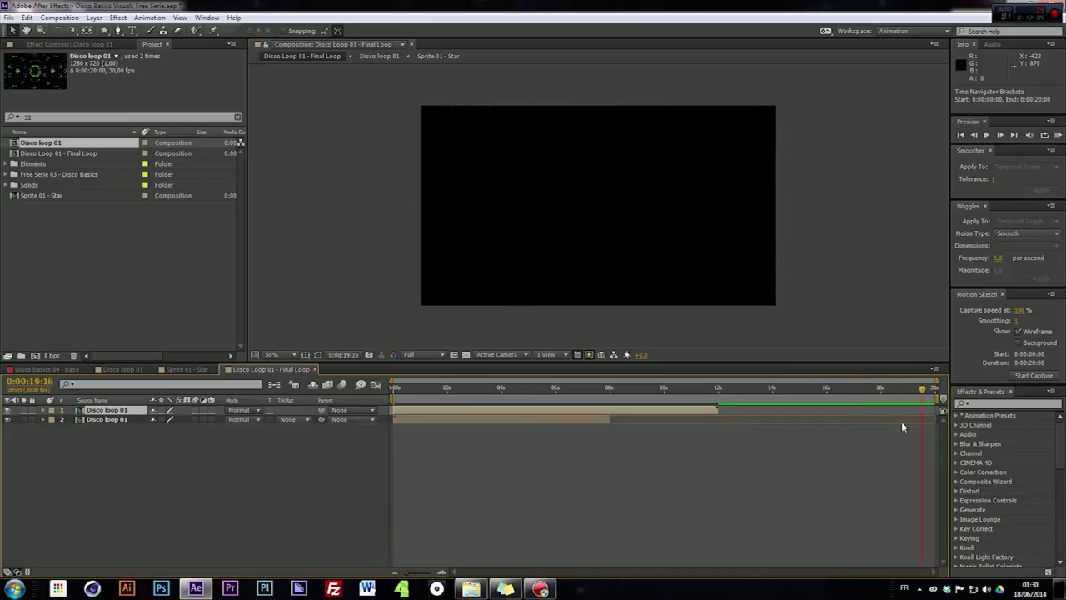
left_click(557, 424)
left_click_drag(535, 423, 744, 420)
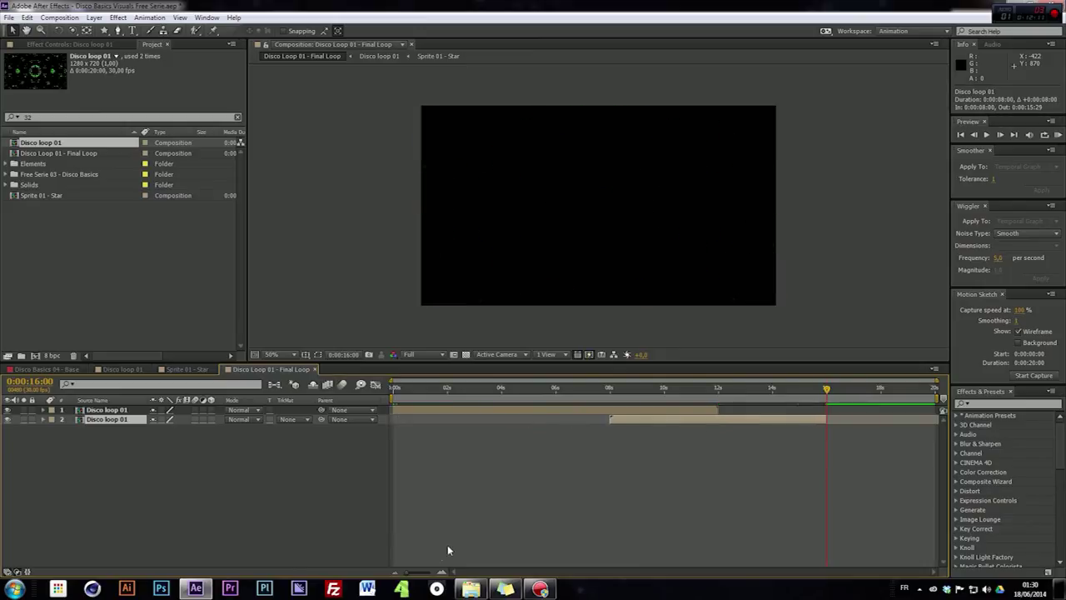
left_click_drag(421, 575, 437, 575)
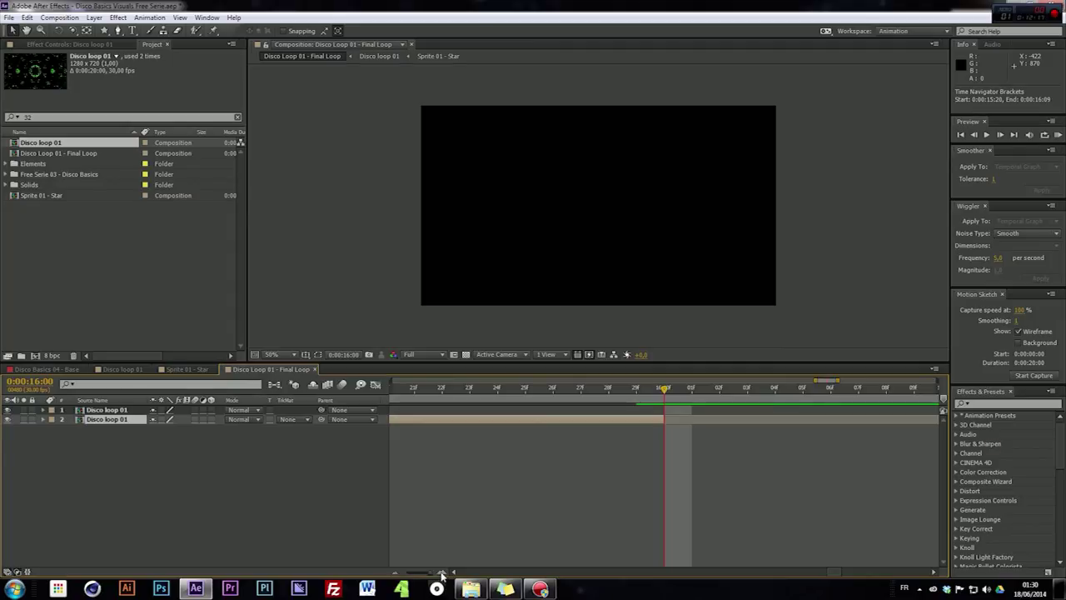
left_click_drag(442, 575, 398, 575)
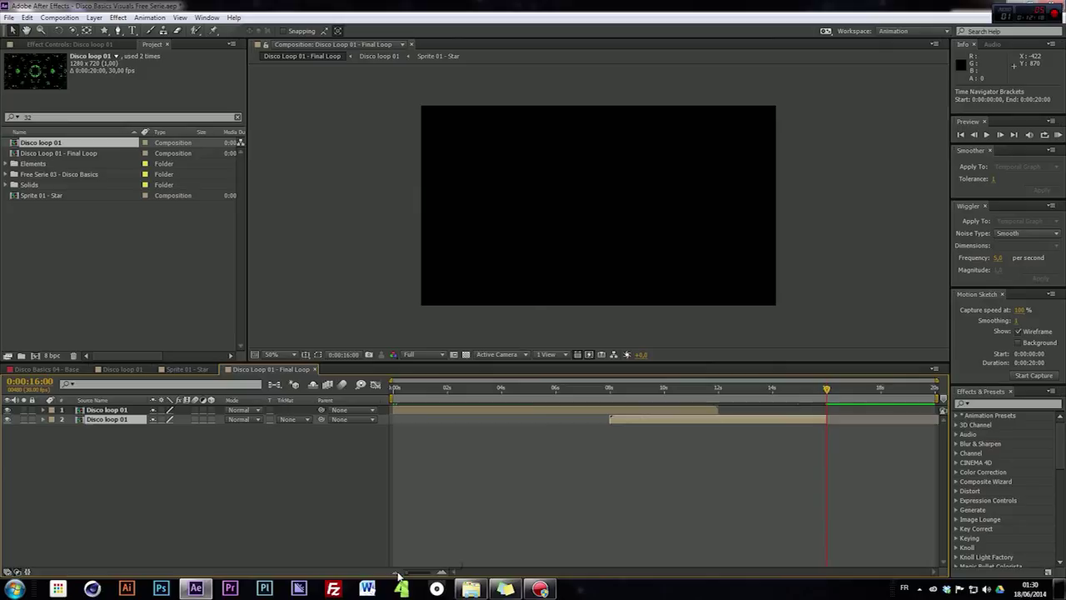
Step: Change the Final Loop composition duration to 16 seconds
key("ctrl+k")
left_click(109, 372)
key("Return")
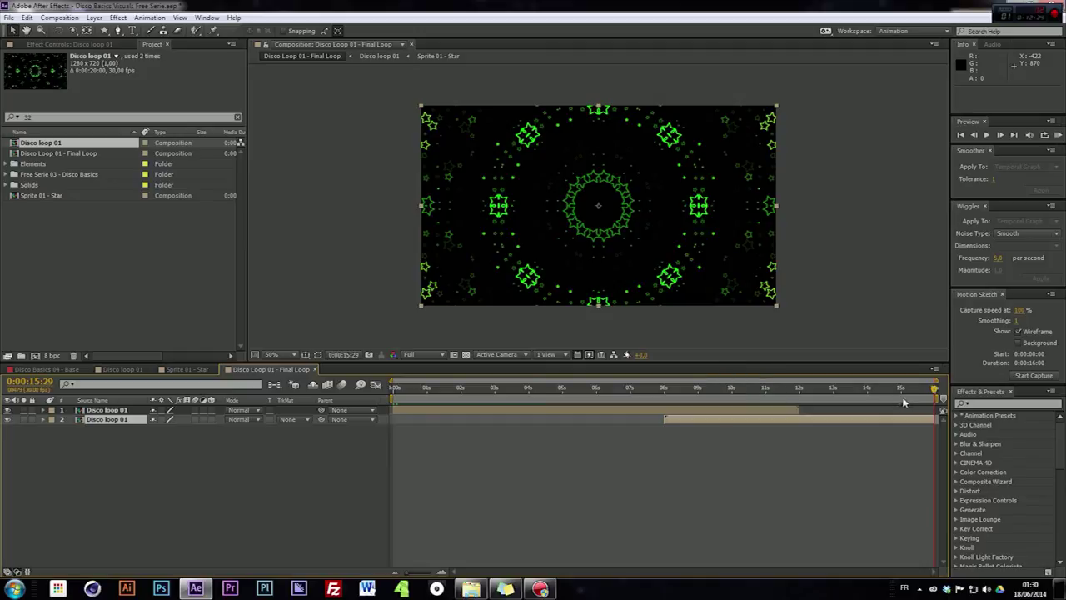
key("Home")
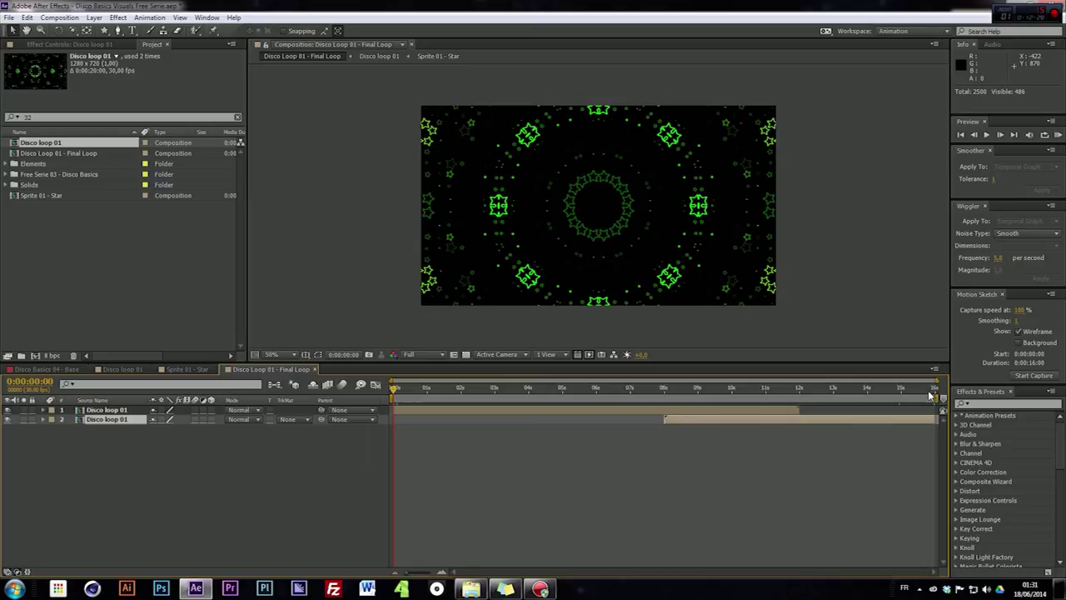
Step: Scrub through the whole 16-second loop from start to end
key("End")
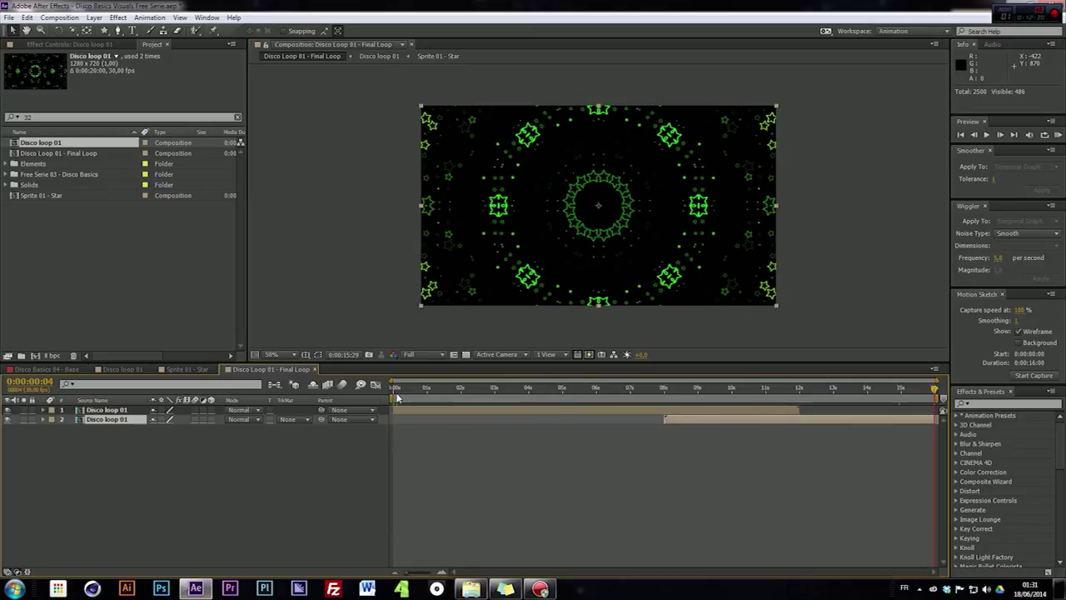
left_click(397, 395)
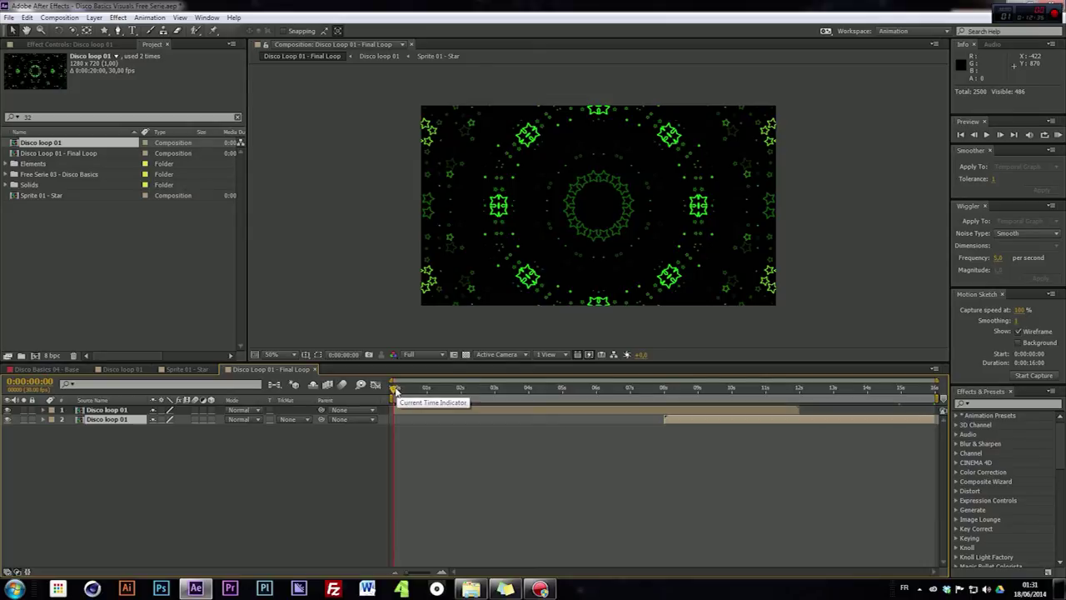
left_click_drag(395, 395, 942, 398)
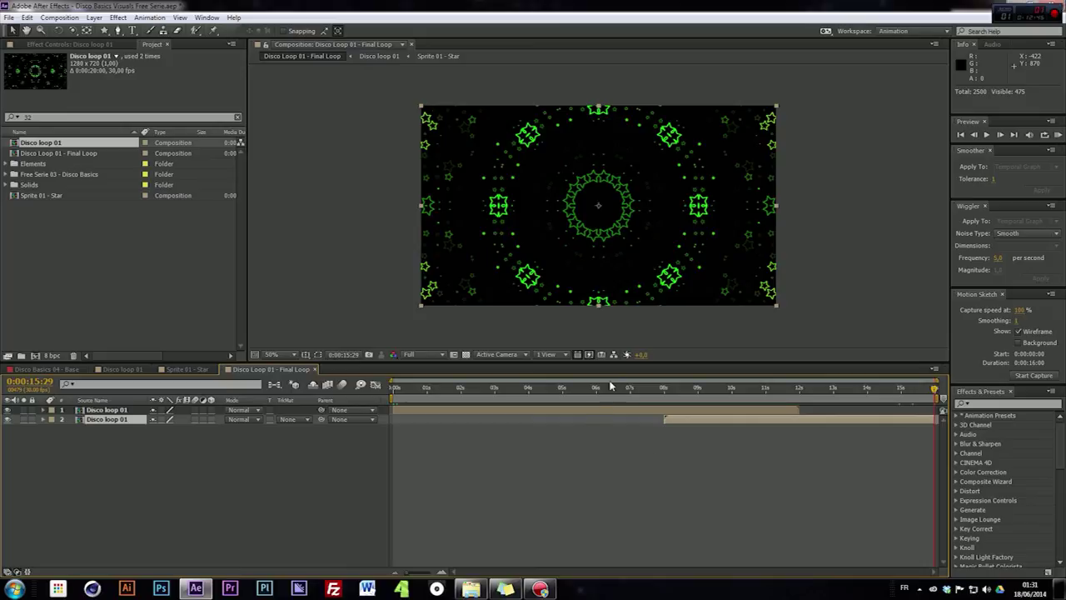
Step: Play and scrub from the 8-second transition, then open the nested Disco loop 01 comp
left_click(666, 395)
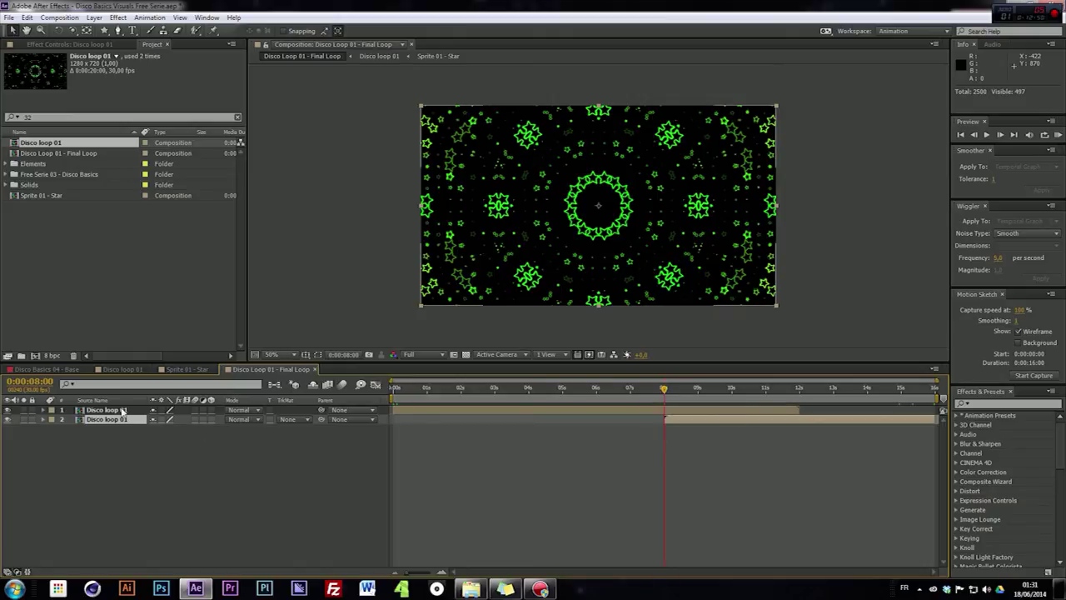
key("space")
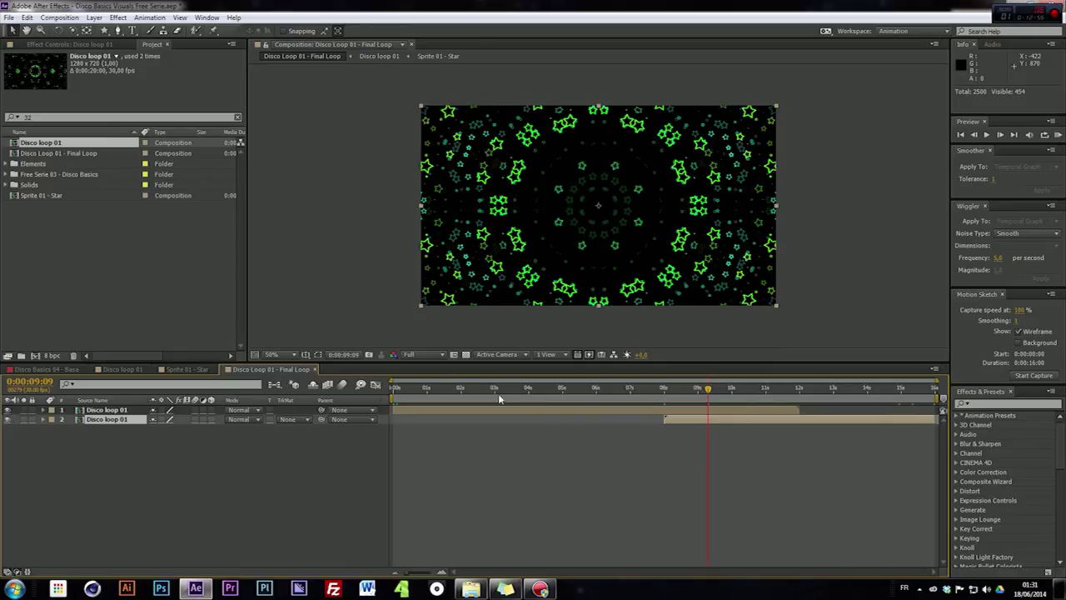
left_click_drag(706, 398, 771, 393)
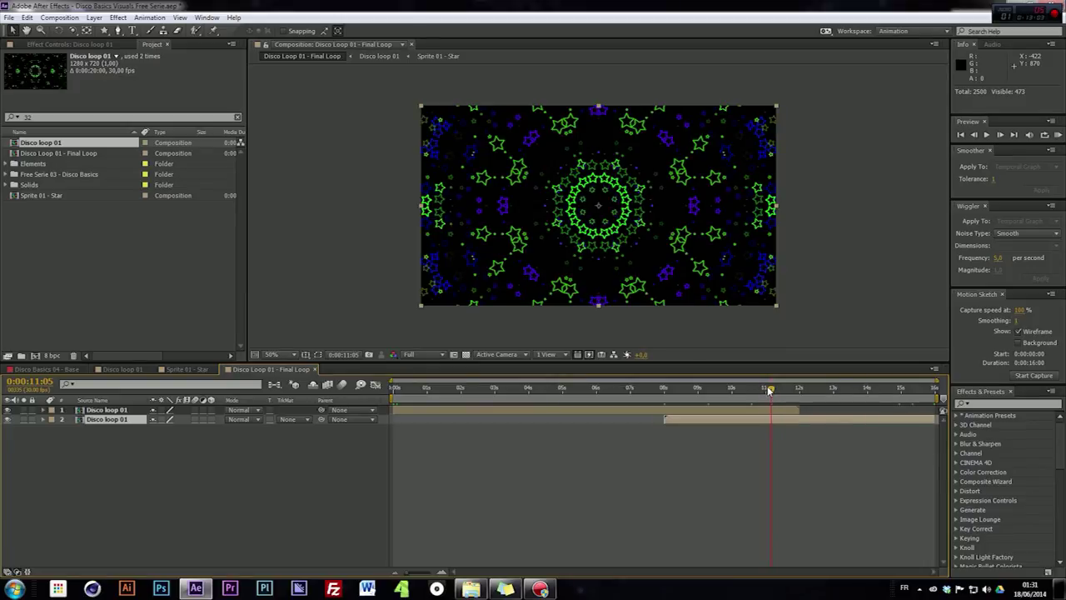
left_click_drag(770, 392, 741, 389)
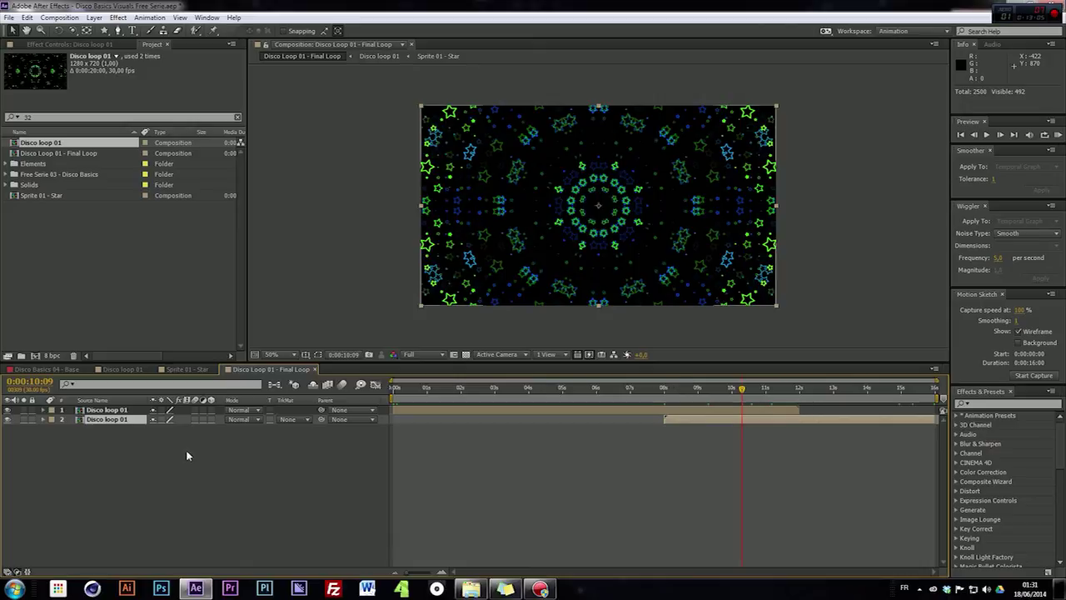
left_click(155, 459)
double_click(104, 419)
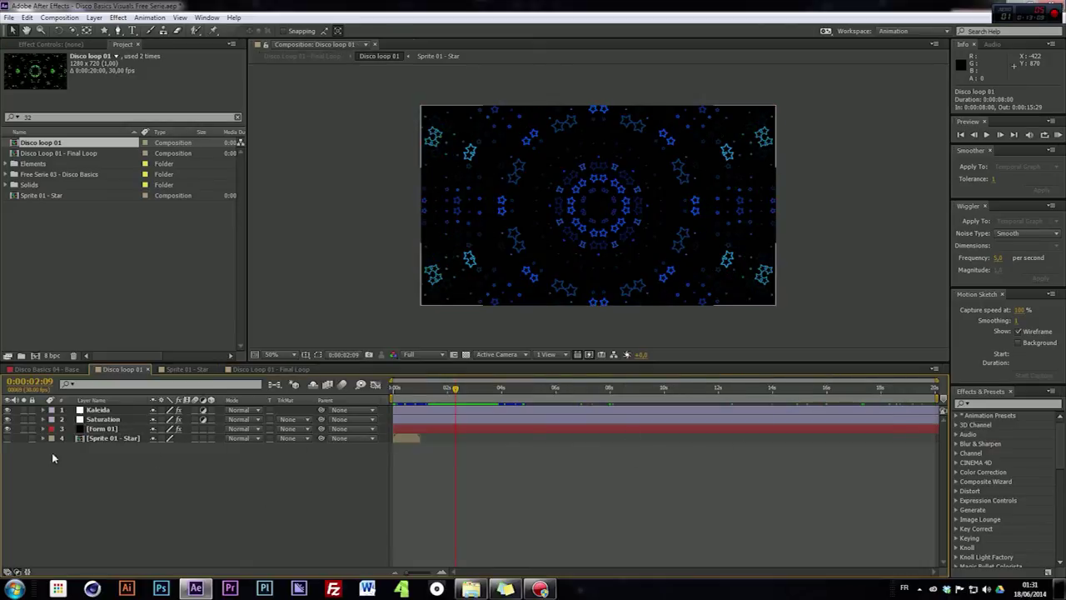
left_click(828, 399)
left_click_drag(828, 399, 904, 390)
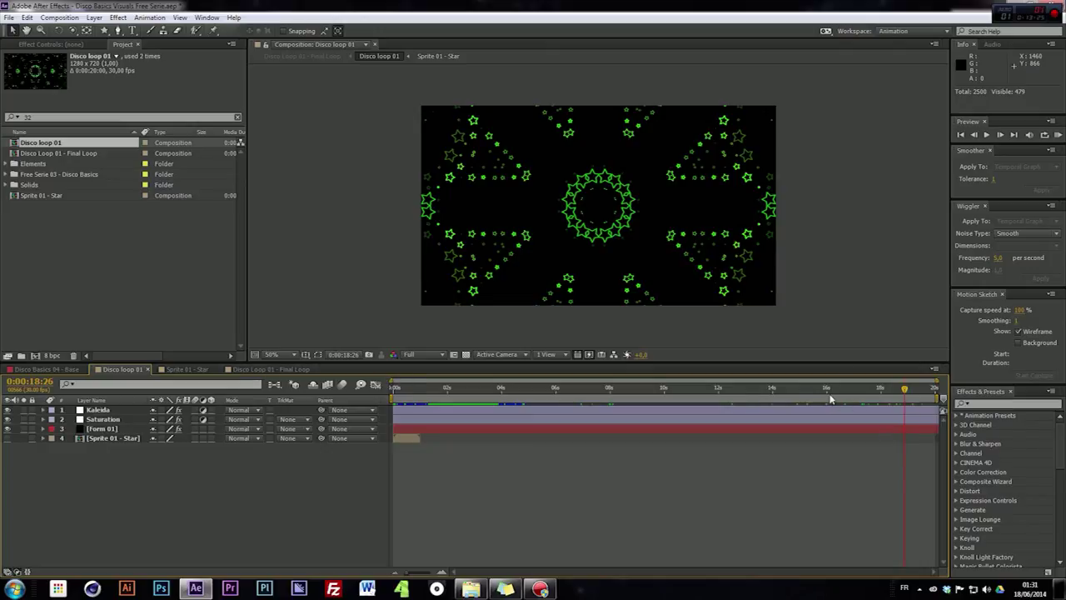
left_click_drag(835, 398, 891, 406)
left_click_drag(446, 390, 497, 449)
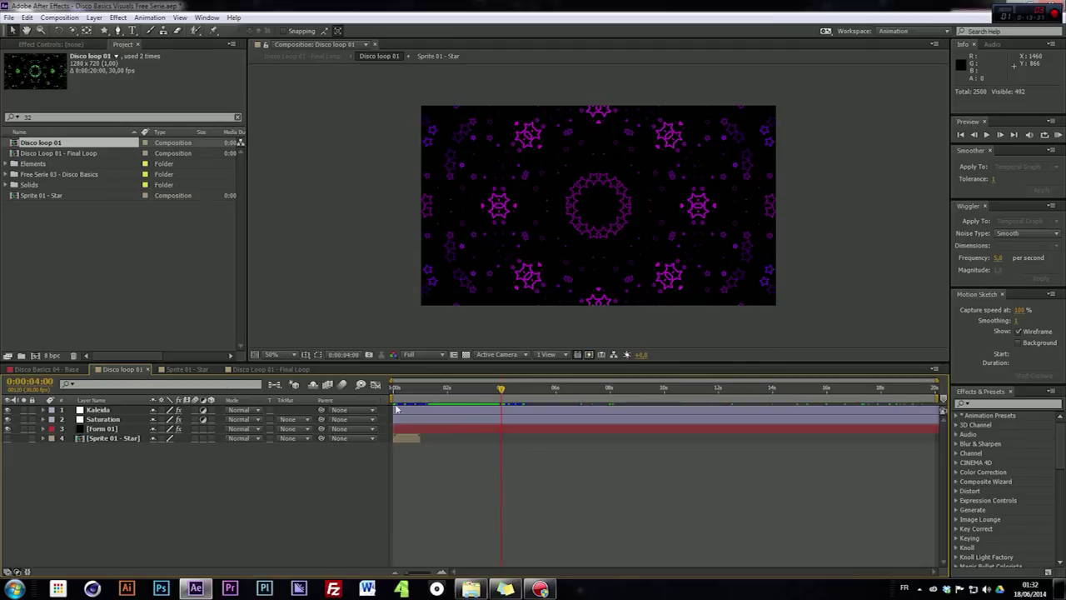
left_click(117, 429)
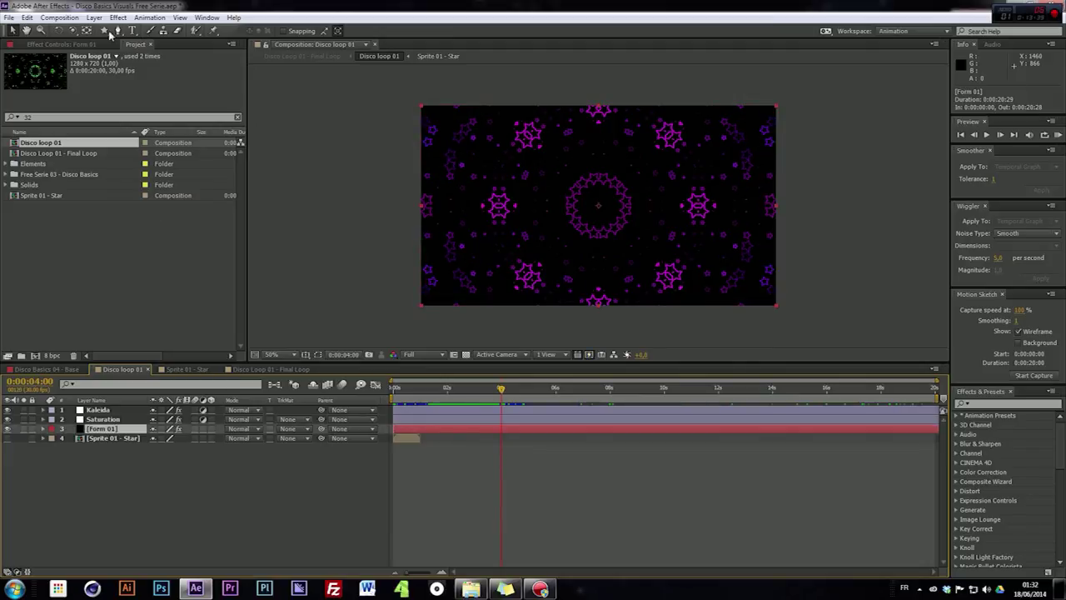
Step: Set Form 01's World Transform Z Rotation to 900° at the comp's end
left_click(71, 44)
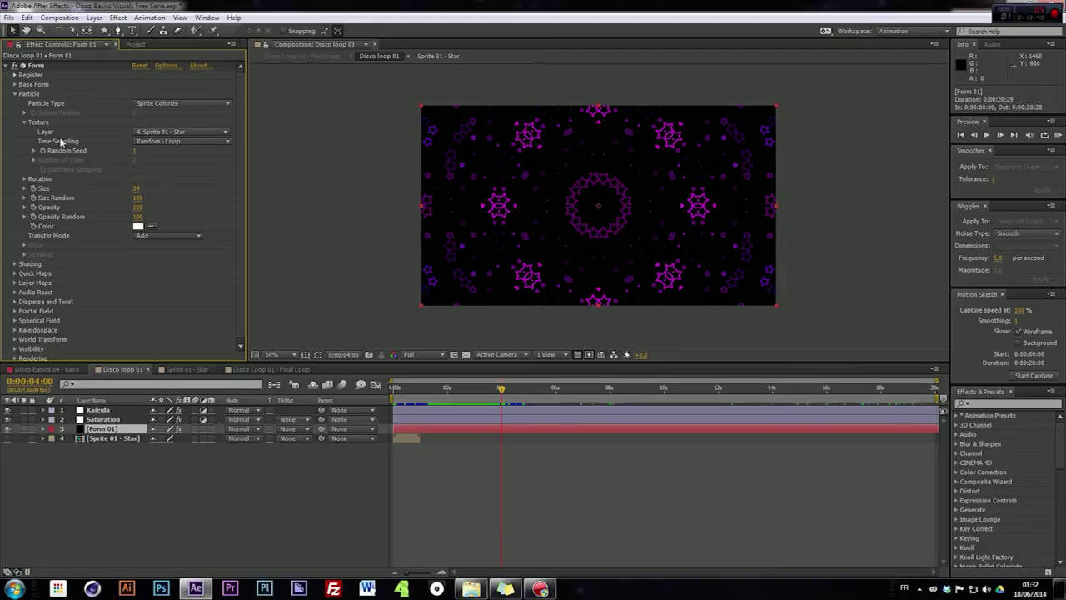
scroll(75, 279, "down", 1)
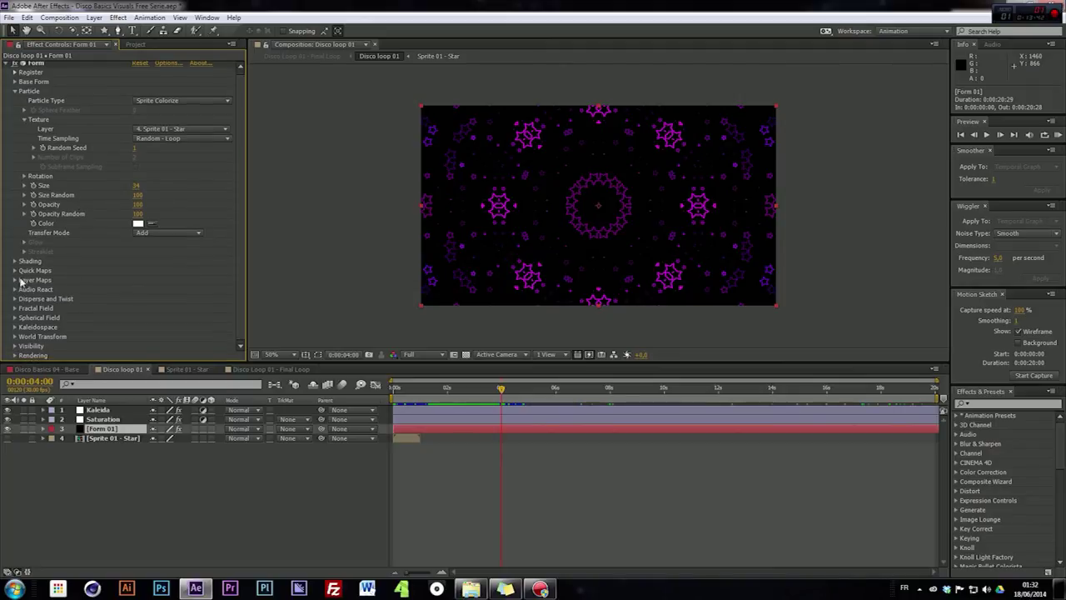
left_click(14, 337)
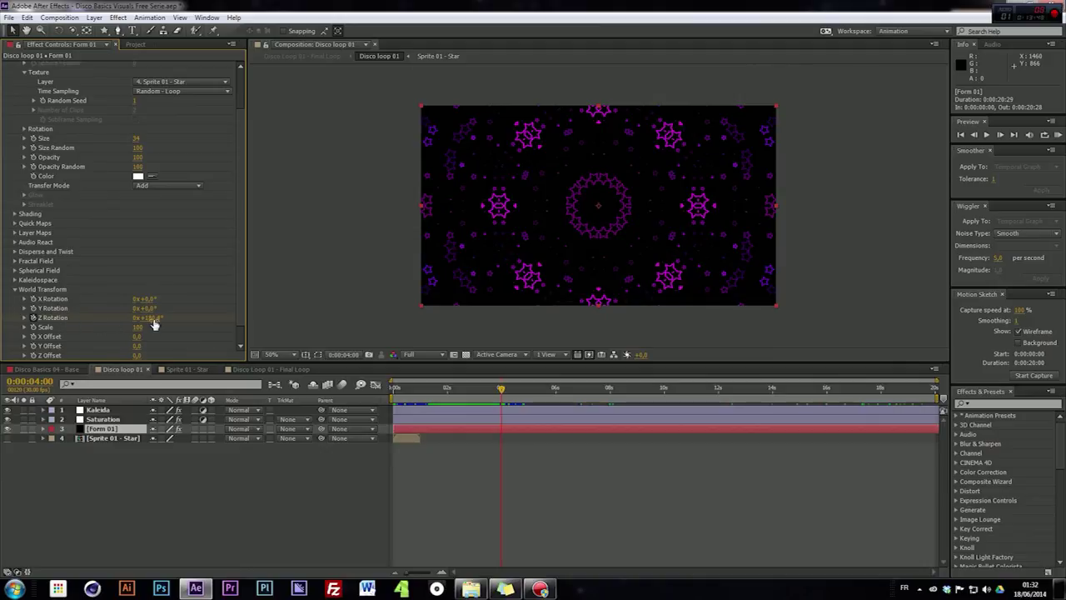
left_click_drag(890, 394, 943, 415)
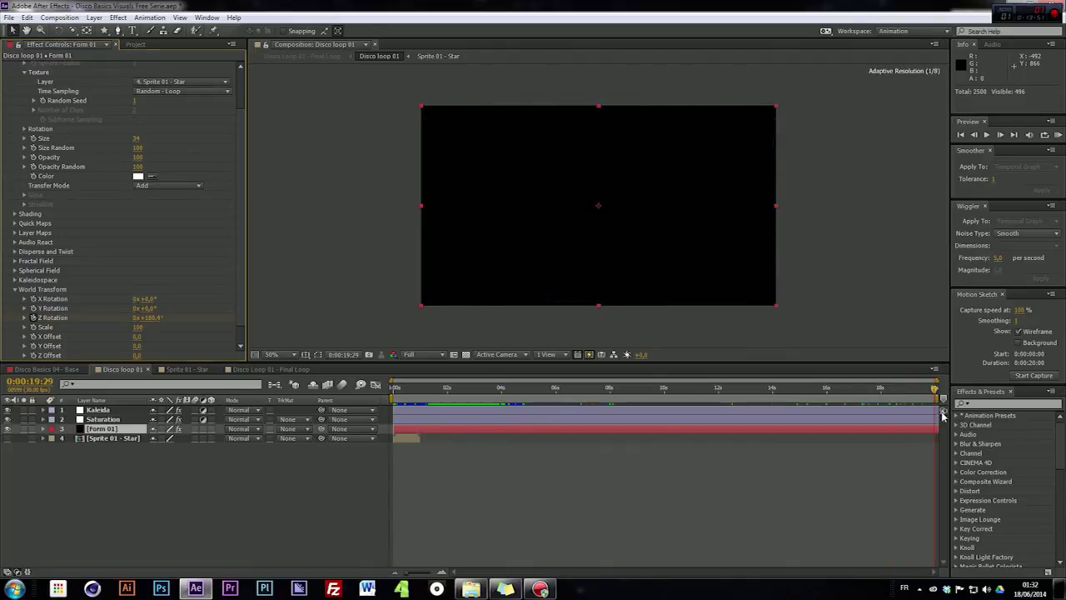
left_click(150, 318)
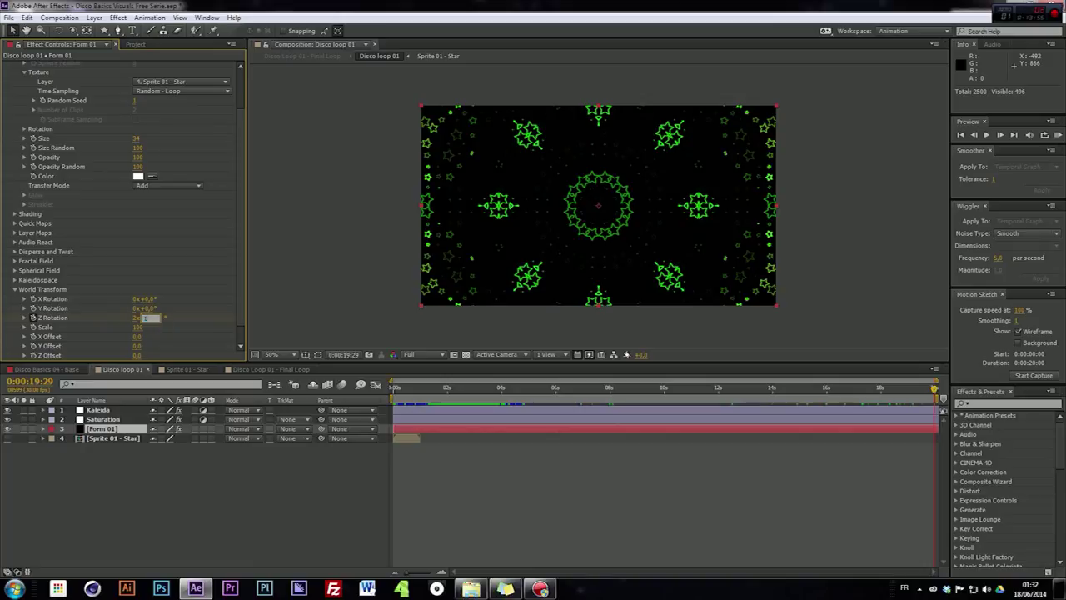
key("Return")
left_click_drag(900, 398, 936, 398)
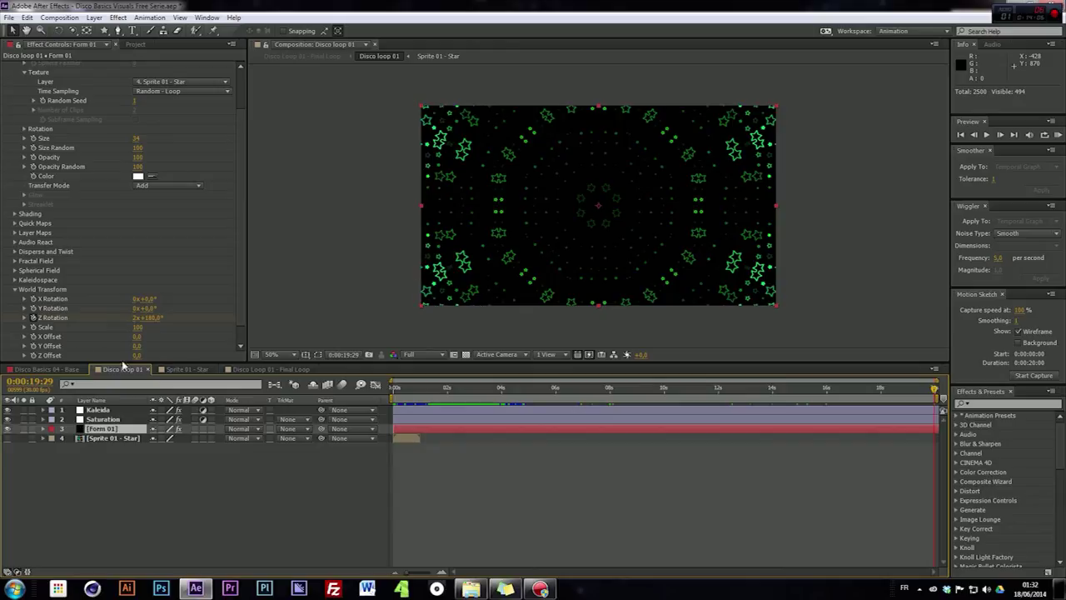
Step: Shift the Saturation layer's Master Hue to 180
left_click(100, 420)
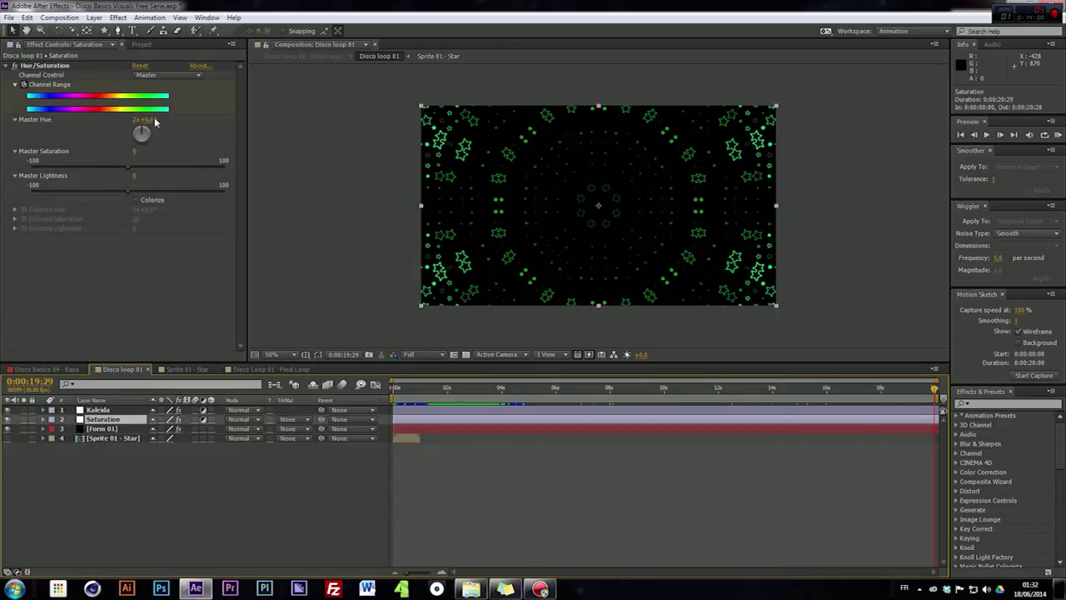
left_click(150, 119)
type("180")
left_click(150, 488)
Step: Set the Kaleida layer's rotation to 900°, check an earlier frame, and return to Final Loop
left_click(99, 409)
left_click(150, 103)
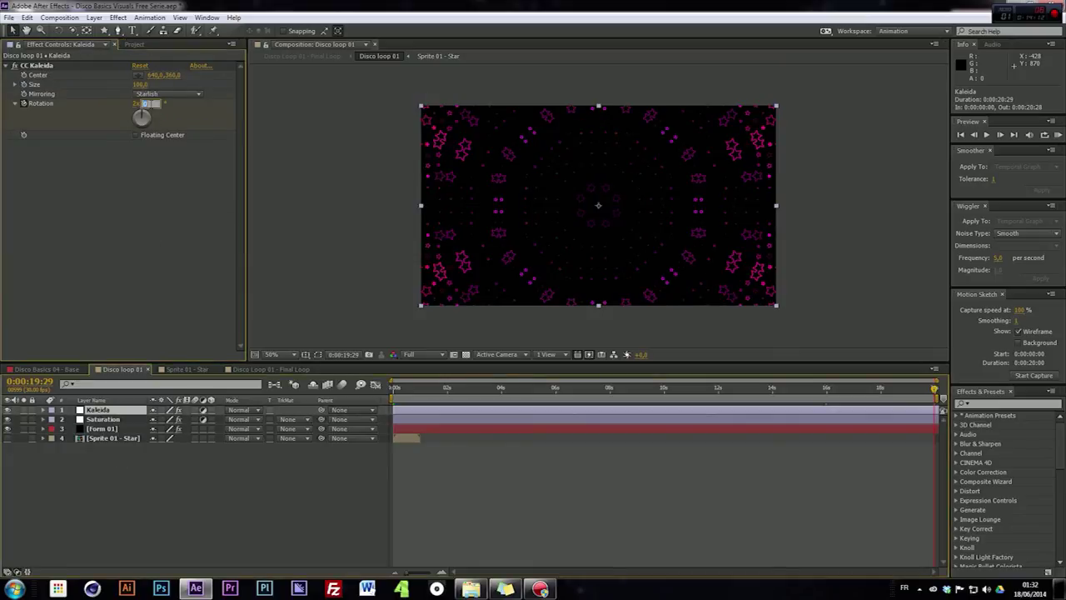
type("900")
left_click(241, 480)
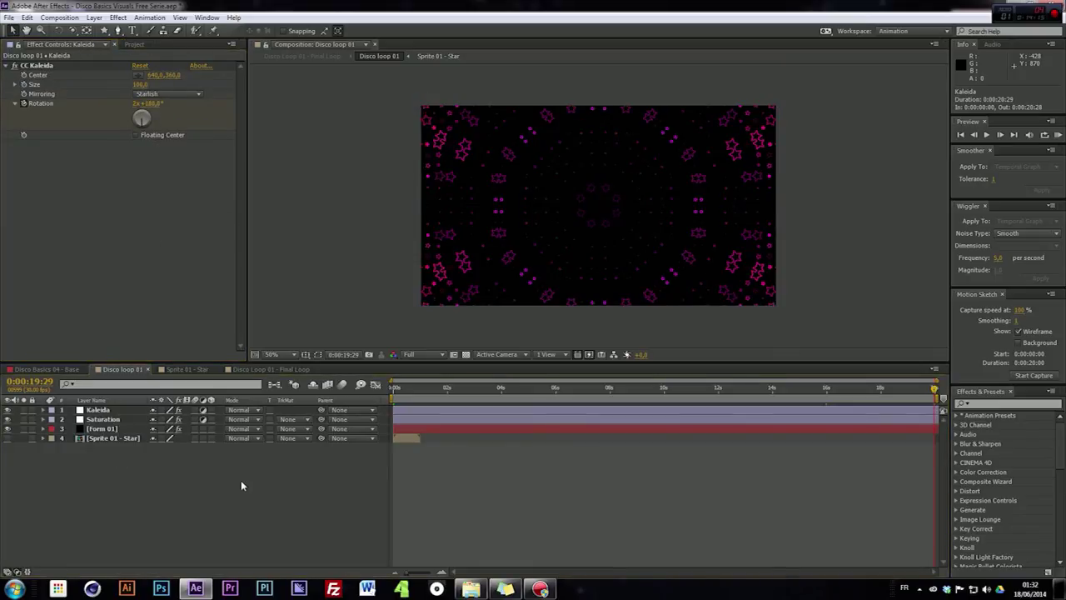
left_click_drag(904, 400, 806, 397)
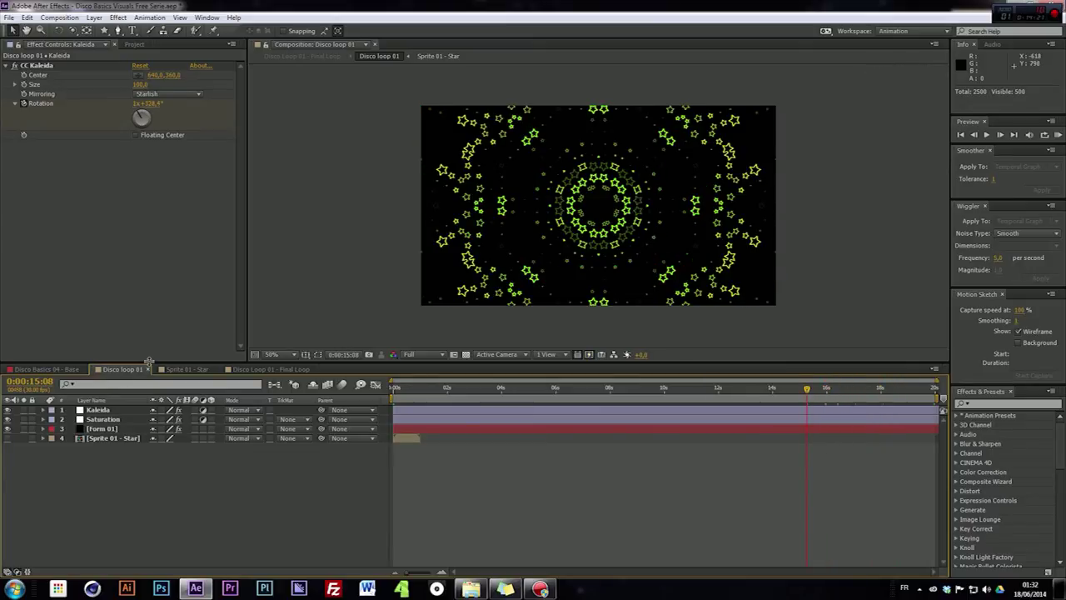
left_click(275, 368)
Step: Compare the overlapping layers by scrubbing, zooming and toggling the lower layer's visibility
left_click_drag(658, 397, 733, 395)
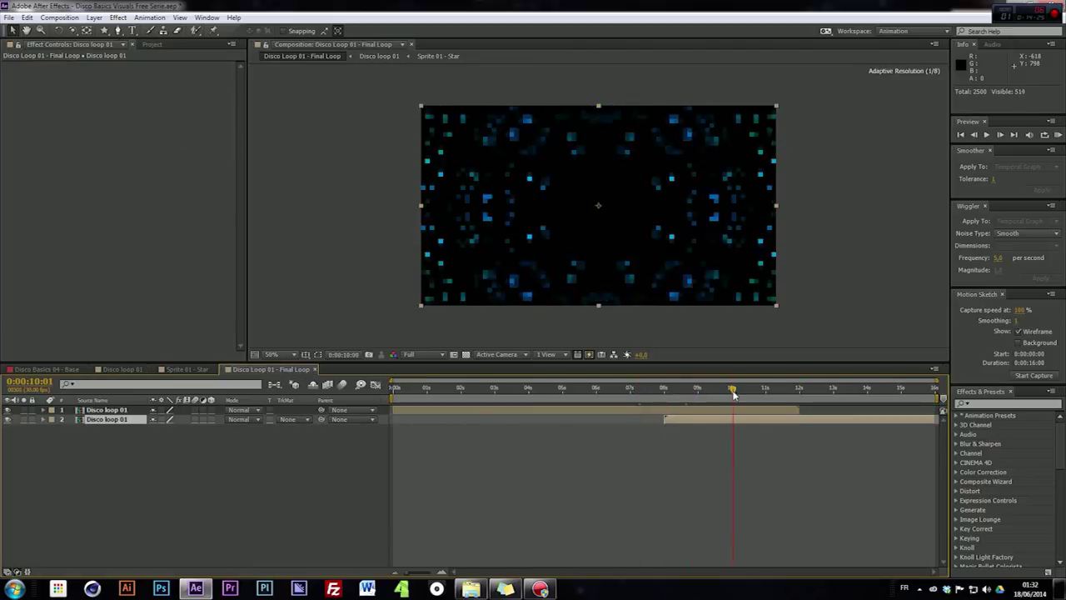
left_click(56, 431)
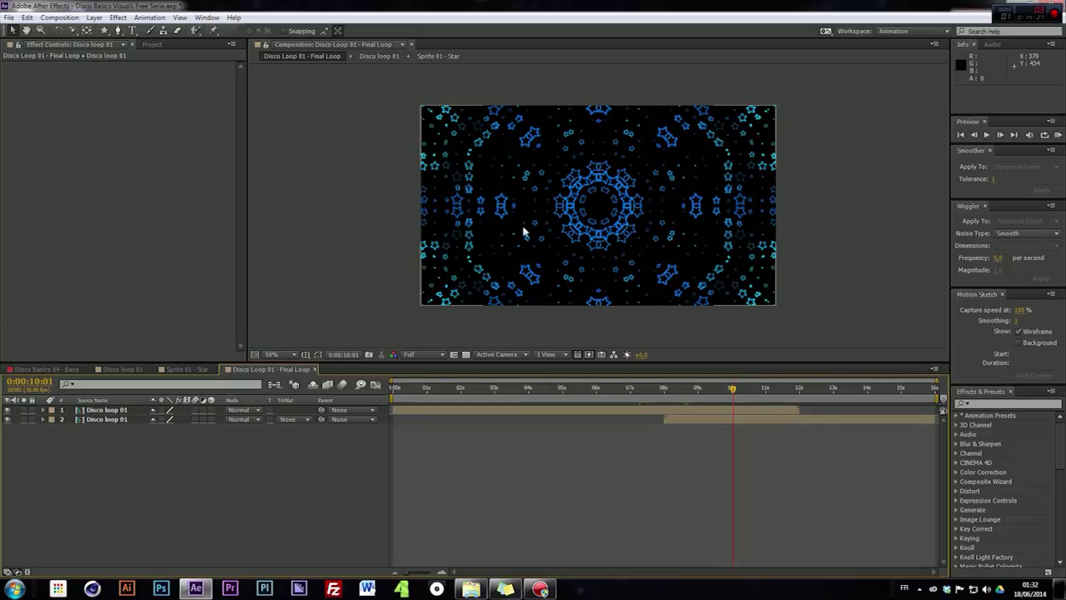
key("slash")
key("comma")
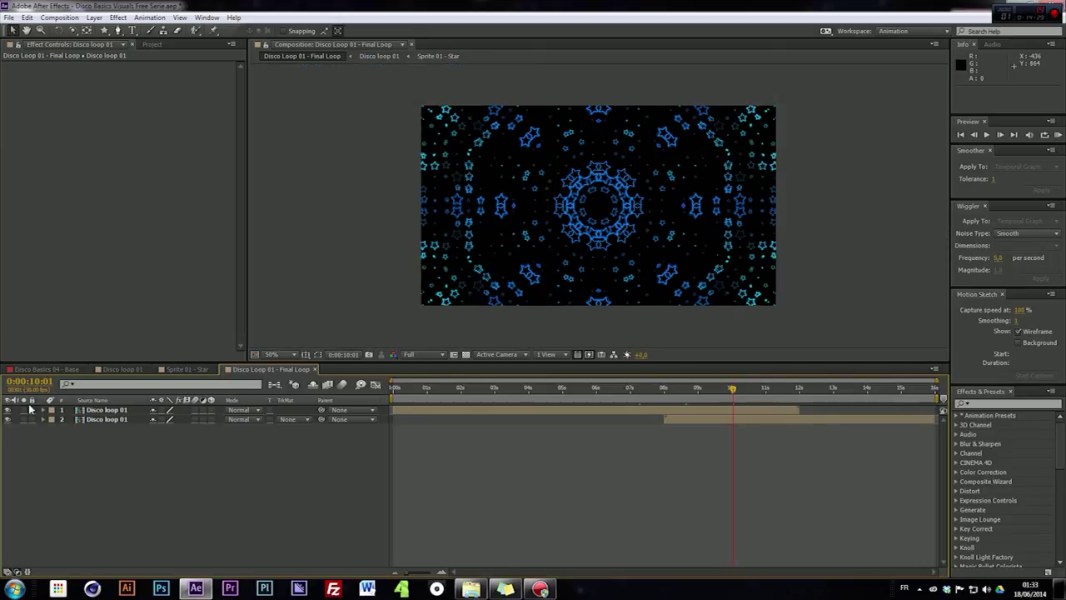
left_click(8, 419)
left_click(8, 419)
left_click(7, 419)
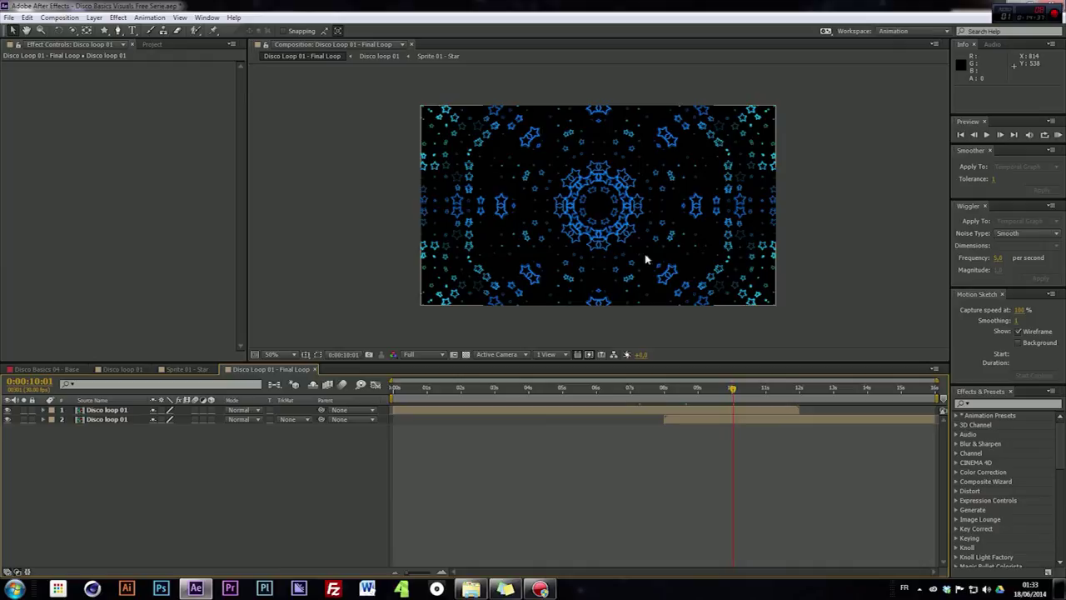
Step: At 8 seconds, select the top Disco loop 01 layer and pick the Rectangle Tool
left_click(664, 399)
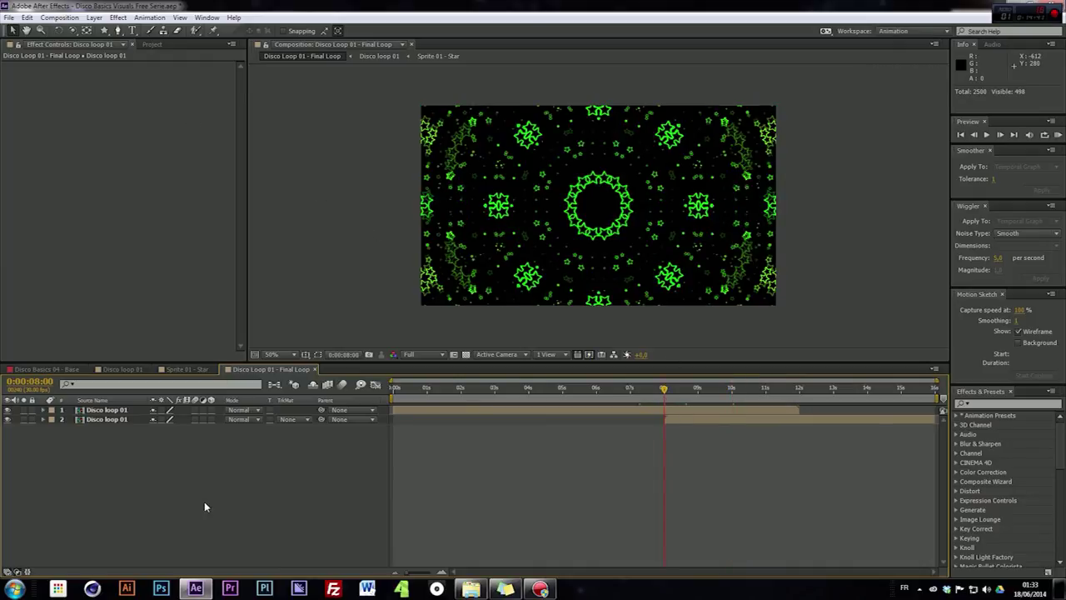
left_click(109, 410)
left_click(666, 390)
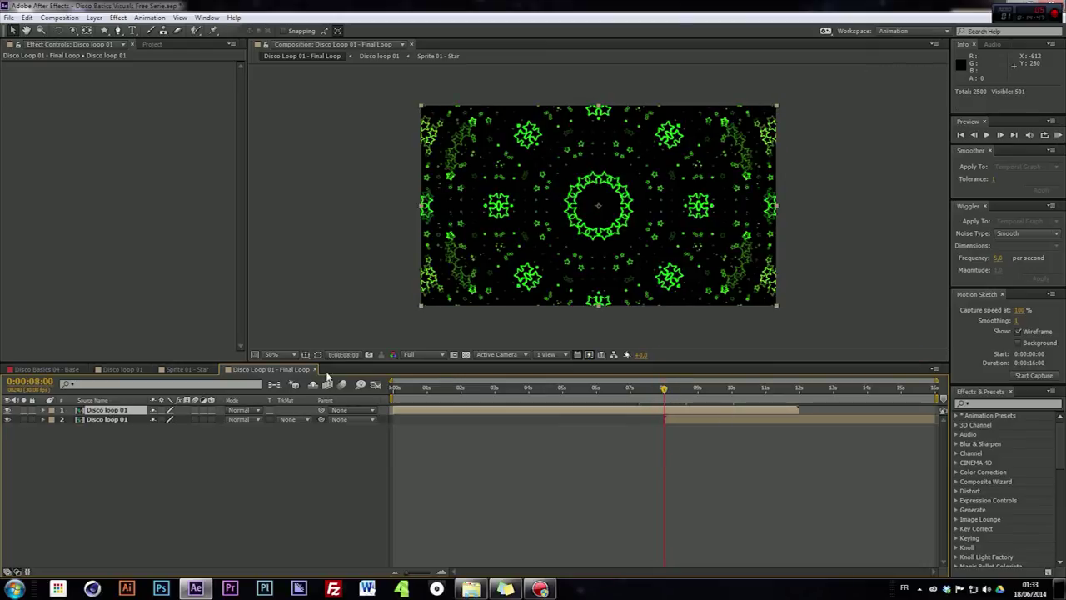
left_click(102, 31)
left_click(142, 35)
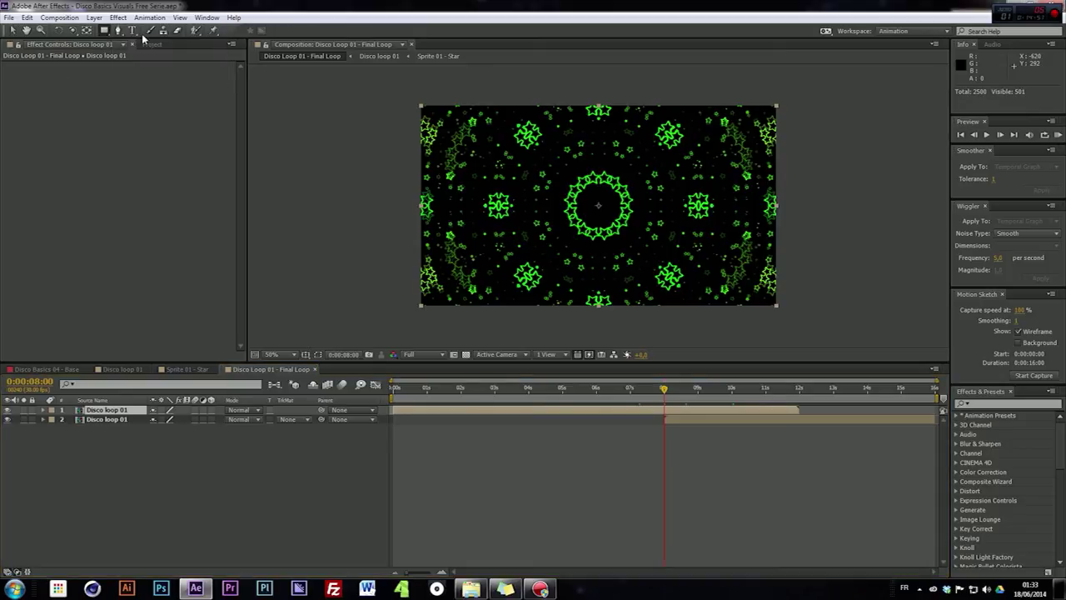
Step: Reveal Mask 1 on the top Disco loop 01 layer and keyframe its Mask Path at 8 seconds
double_click(124, 411)
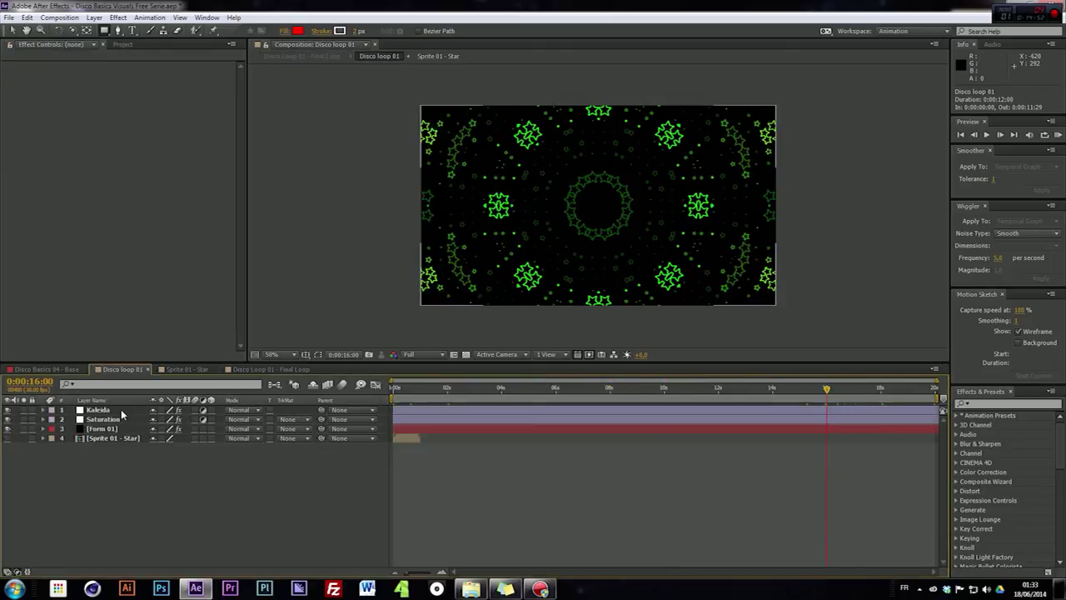
left_click(251, 372)
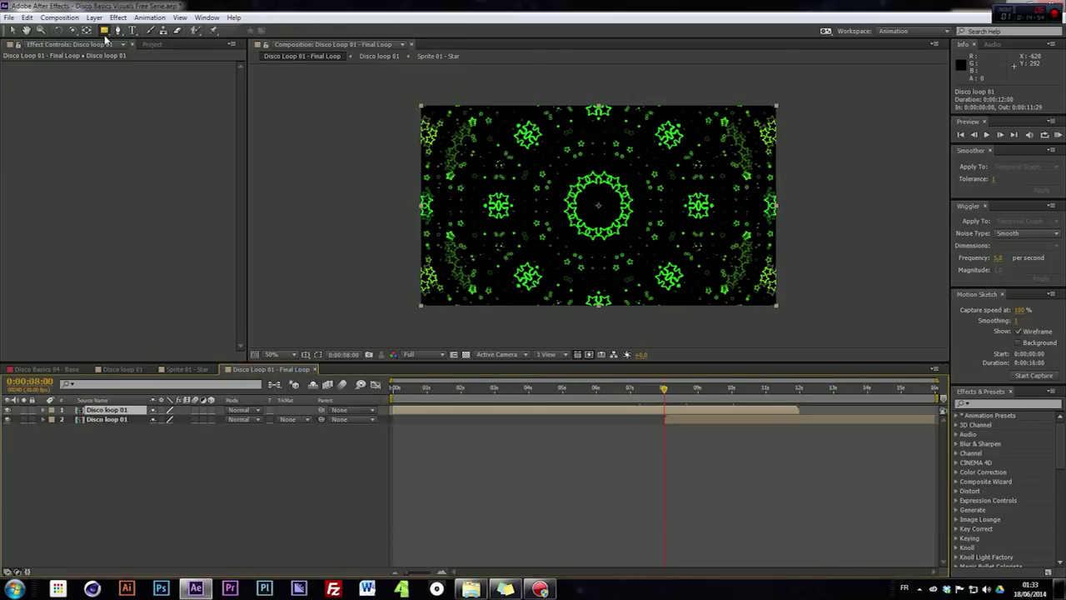
left_click(318, 356)
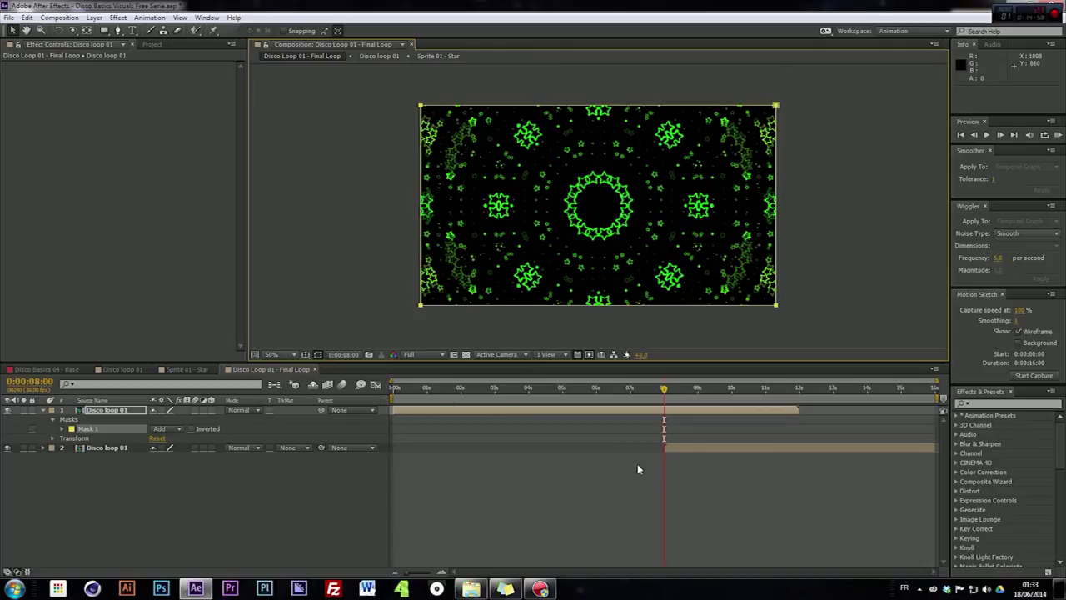
left_click(63, 428)
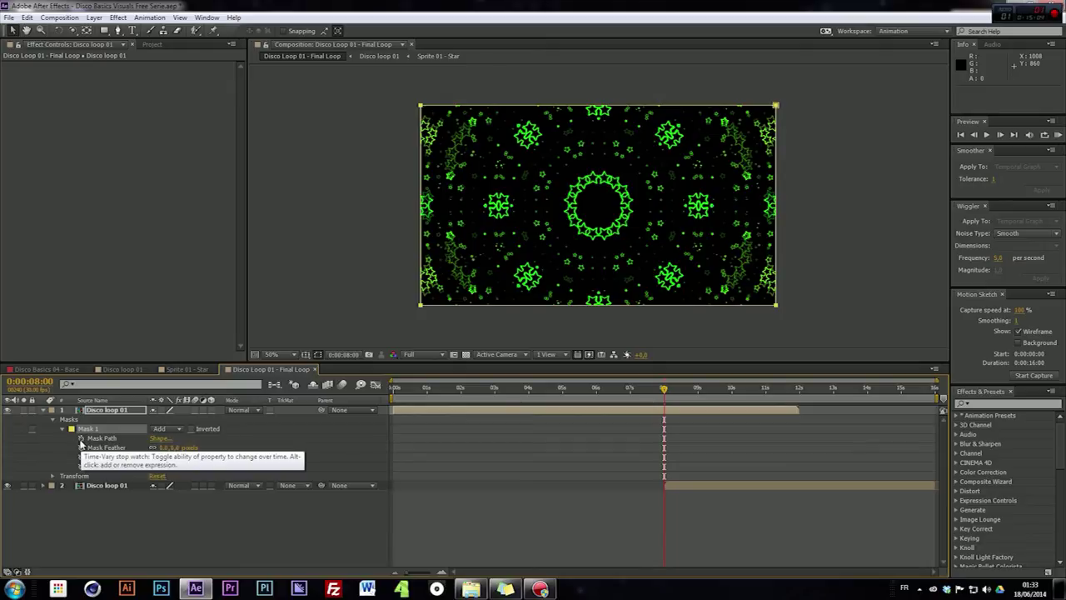
left_click(81, 438)
Step: Move to 11:29 with the top layer's Mask 1 selected and its outline visible
left_click(800, 388)
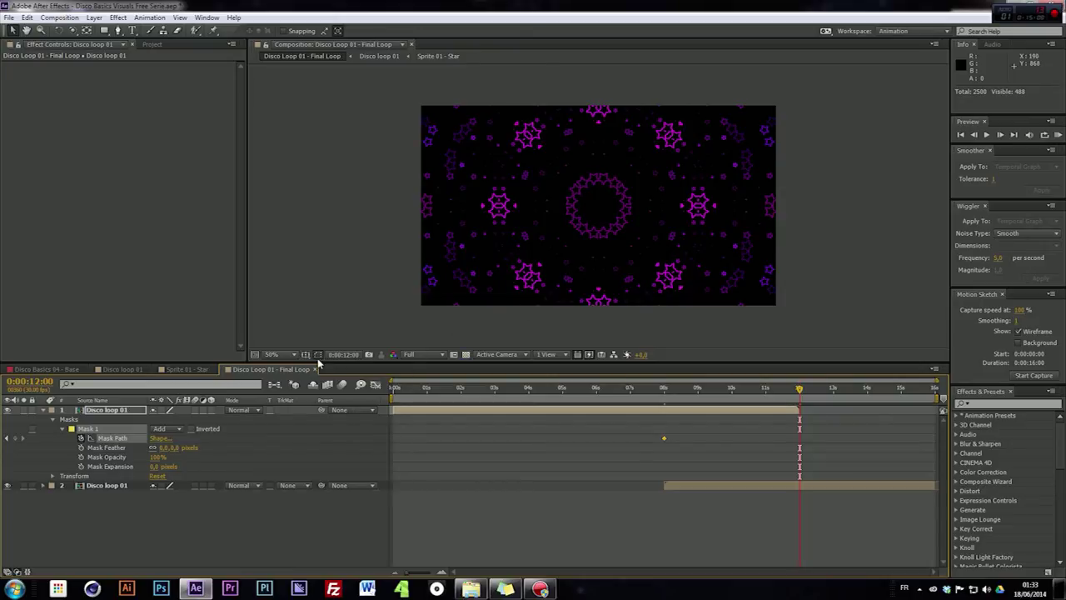
left_click(91, 430)
left_click(106, 410)
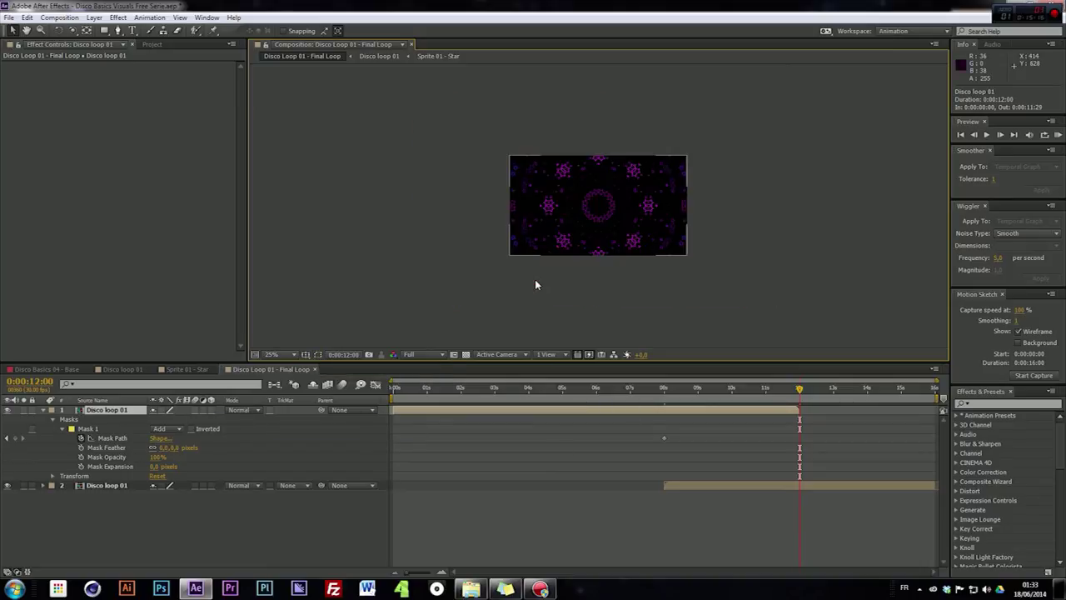
key("Page_Up")
key("Page_Up")
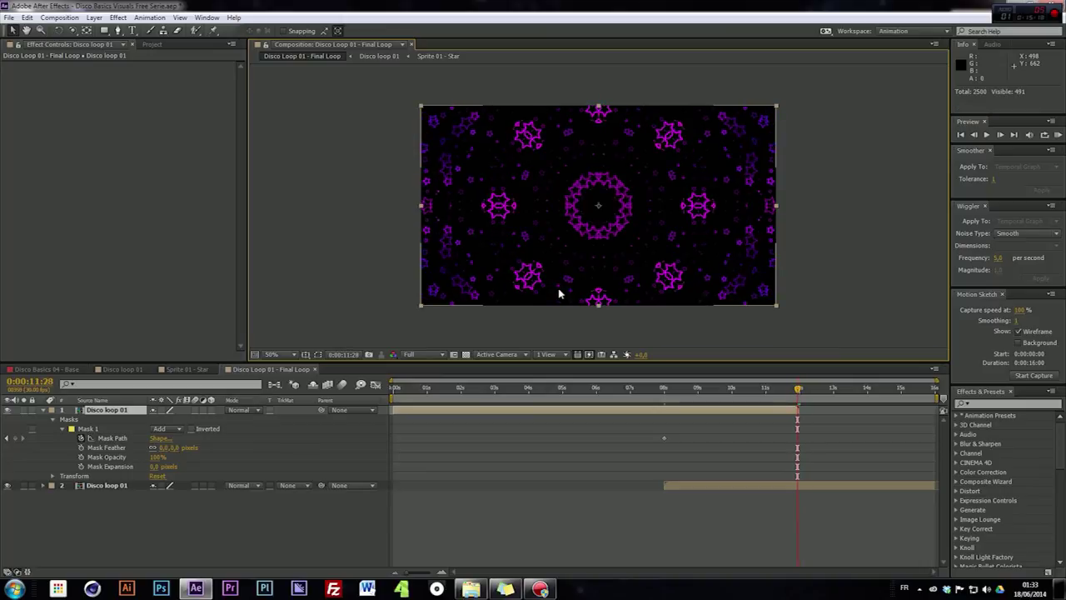
left_click(165, 511)
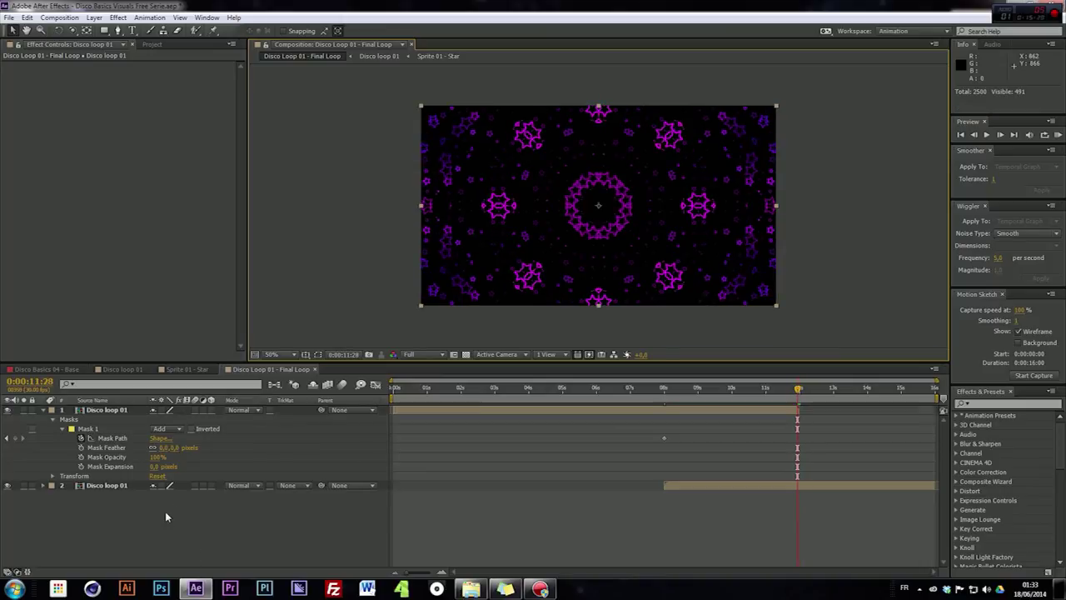
left_click(107, 410)
left_click(101, 428)
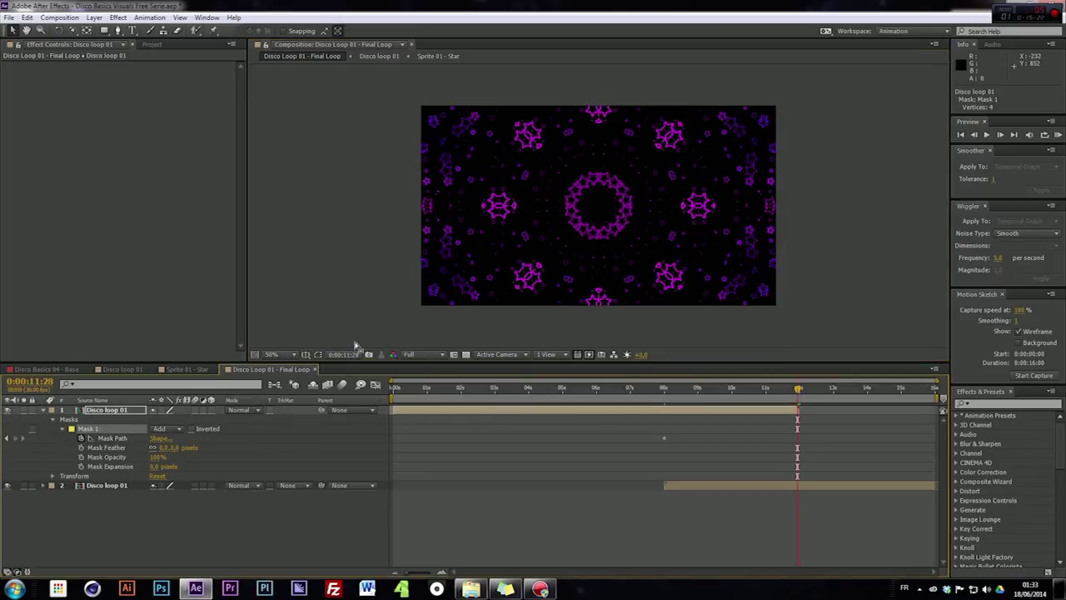
left_click(317, 354)
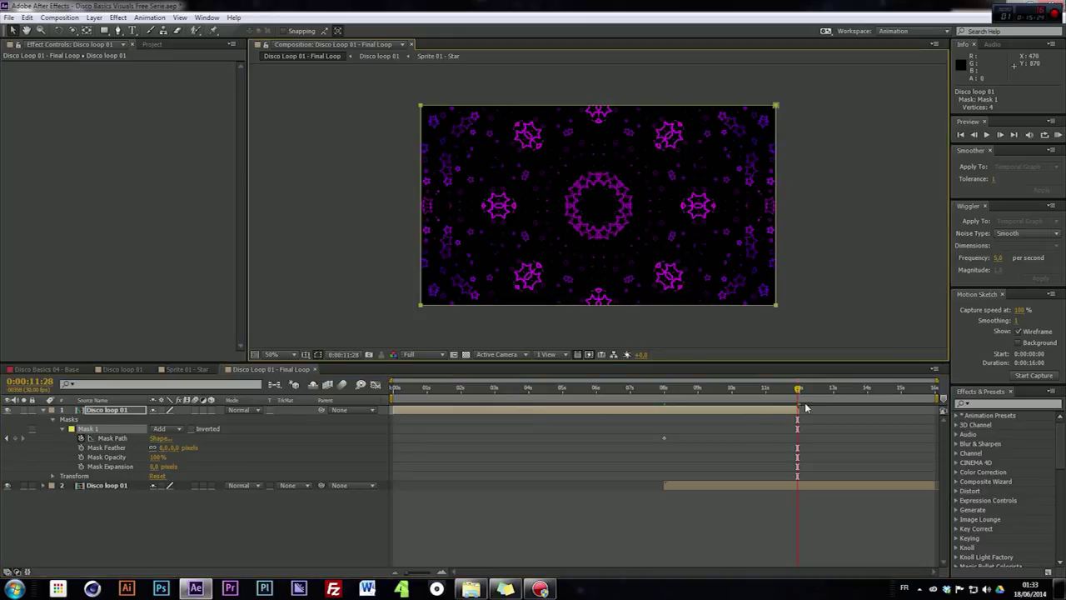
Step: At 11:29, use Free Transform to squash Mask 1 up to the frame's top edge
left_click_drag(799, 397, 799, 398)
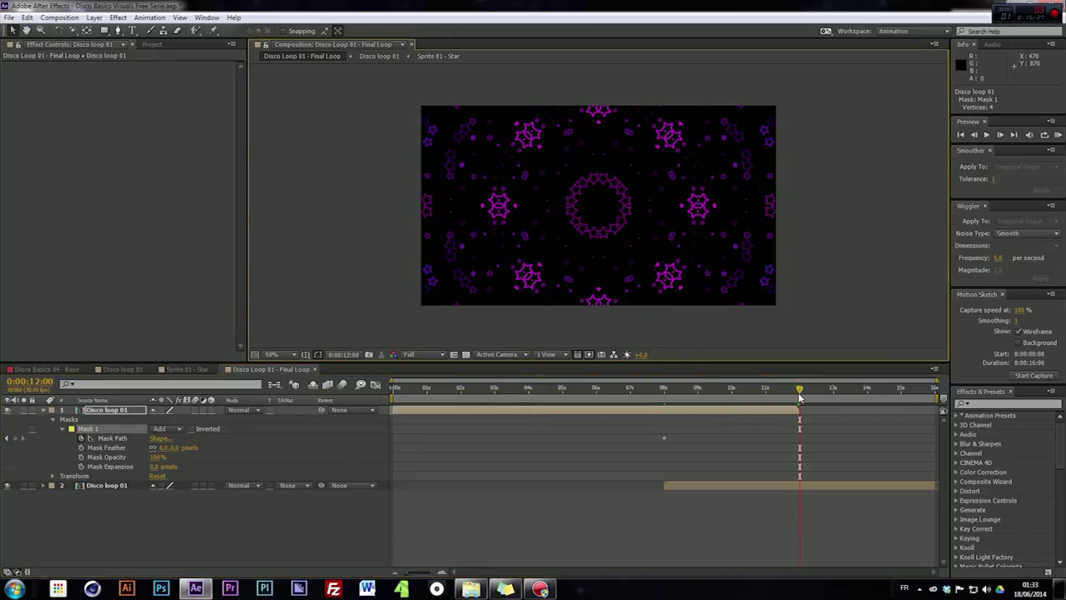
key("Page_Up")
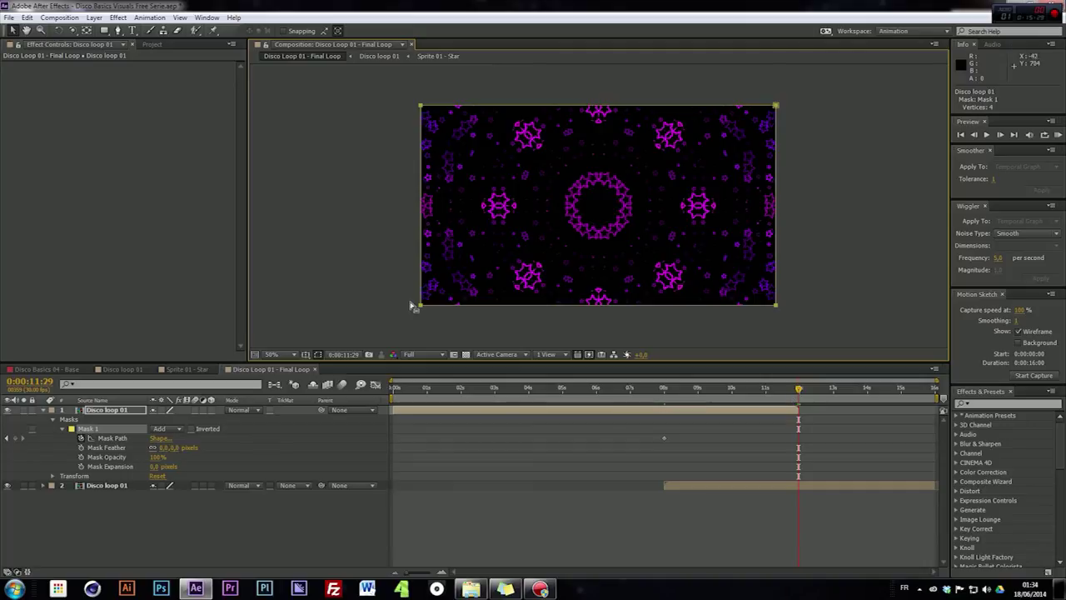
double_click(423, 305)
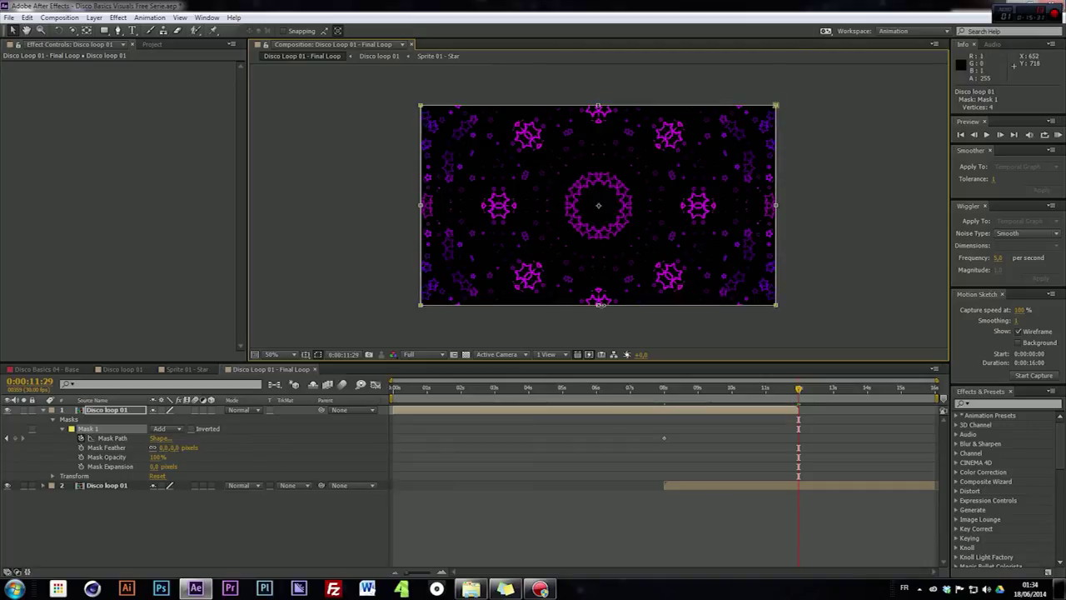
left_click_drag(597, 306, 633, 108)
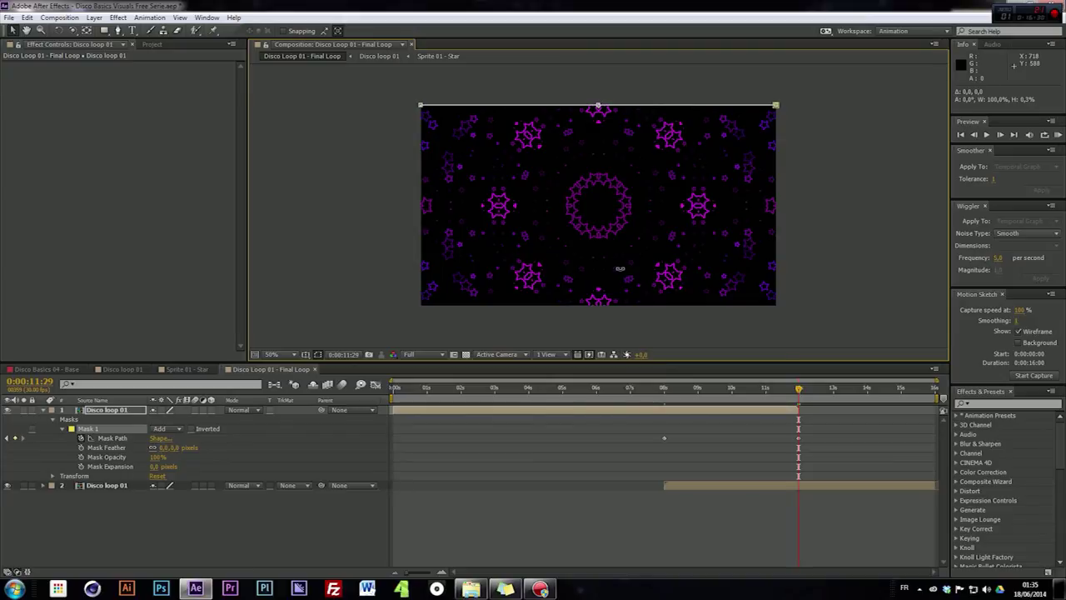
left_click_drag(764, 390, 716, 404)
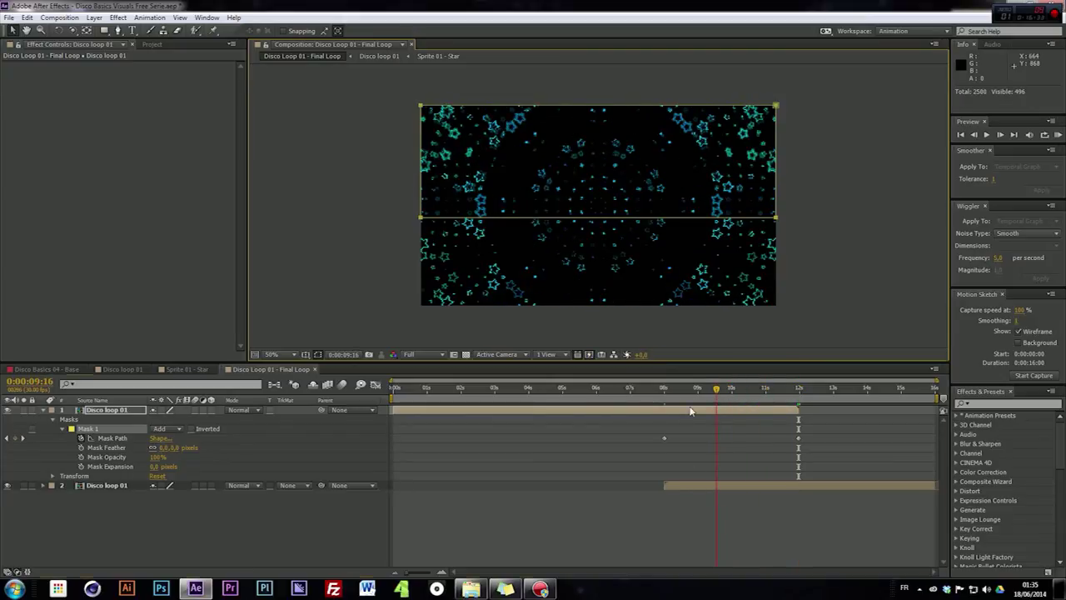
Step: Give the top layer's Mask 1 a 50-pixel feather, then select the lower layer at 8 seconds
left_click(7, 485)
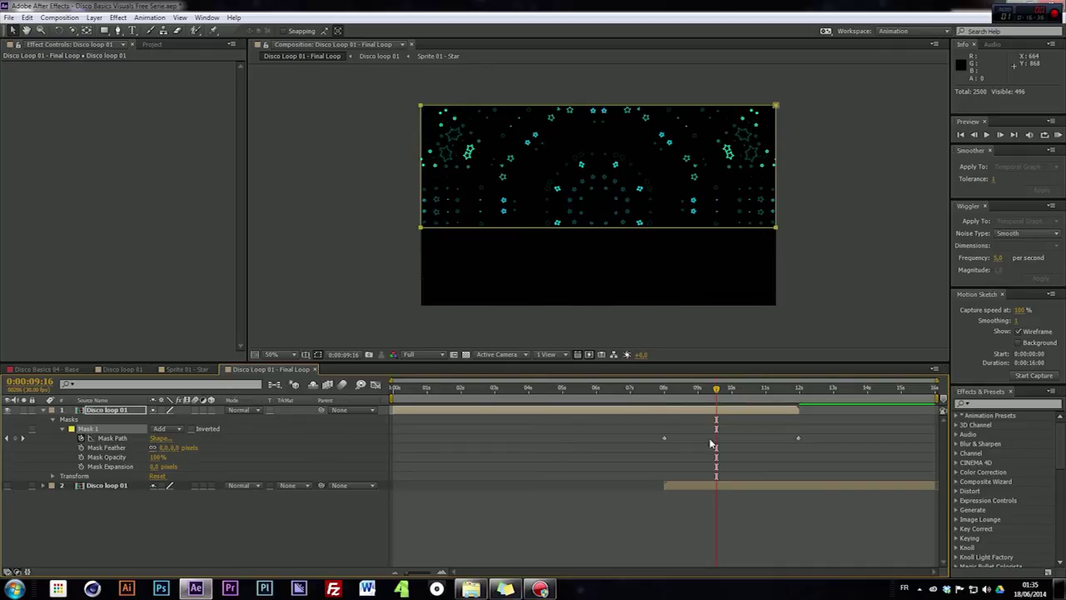
left_click_drag(718, 390, 750, 391)
left_click(165, 447)
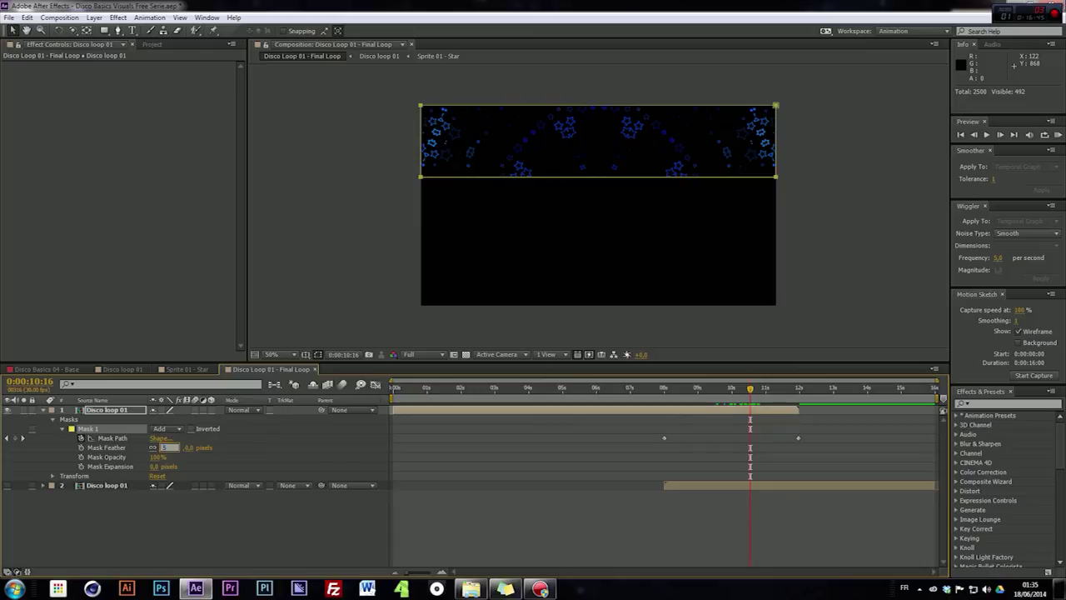
type("50")
key("Return")
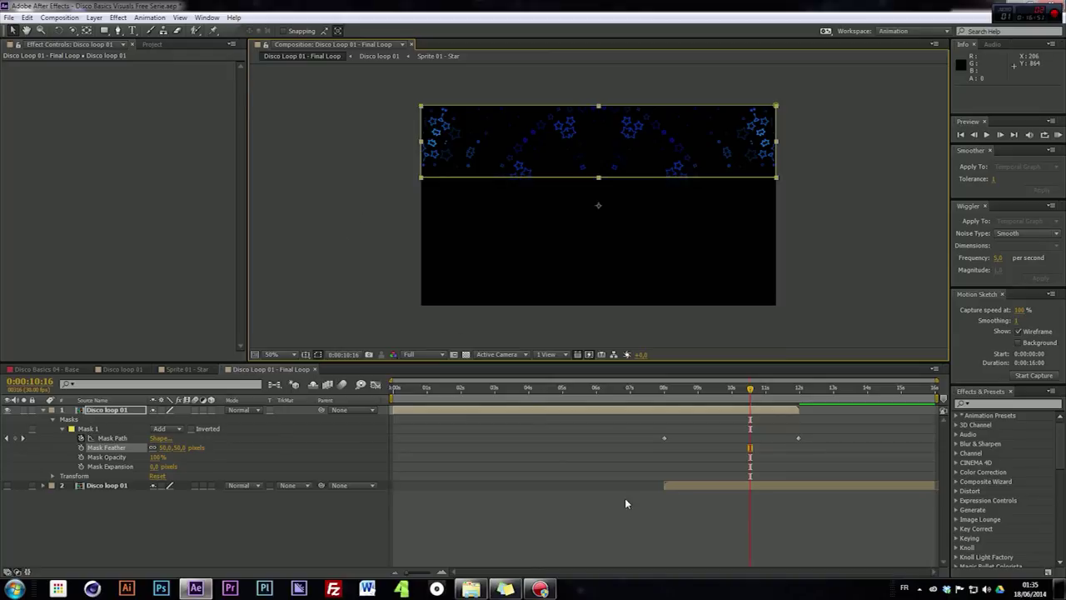
key("j")
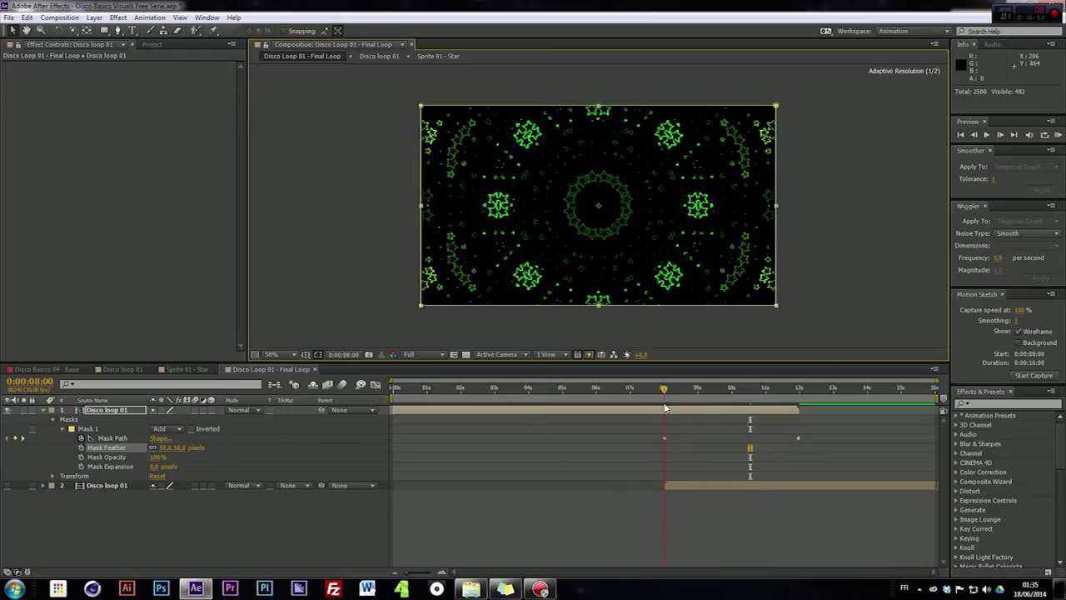
left_click(87, 487)
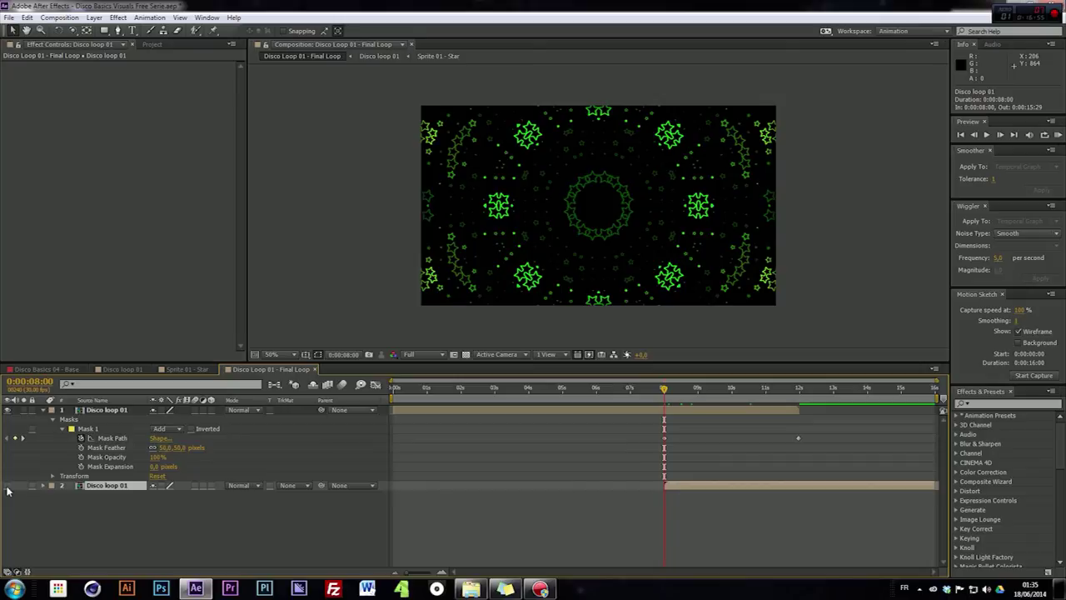
Step: Add a full-frame mask to layer 2 and keyframe it collapsed to the bottom edge at 8s
double_click(104, 30)
left_click(63, 505)
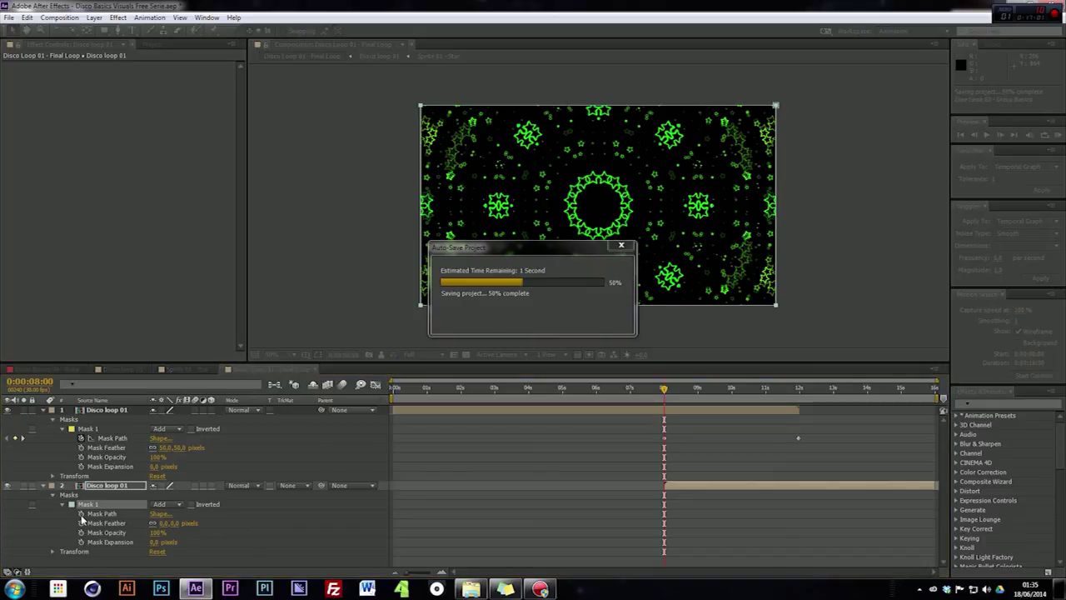
left_click(81, 513)
double_click(420, 107)
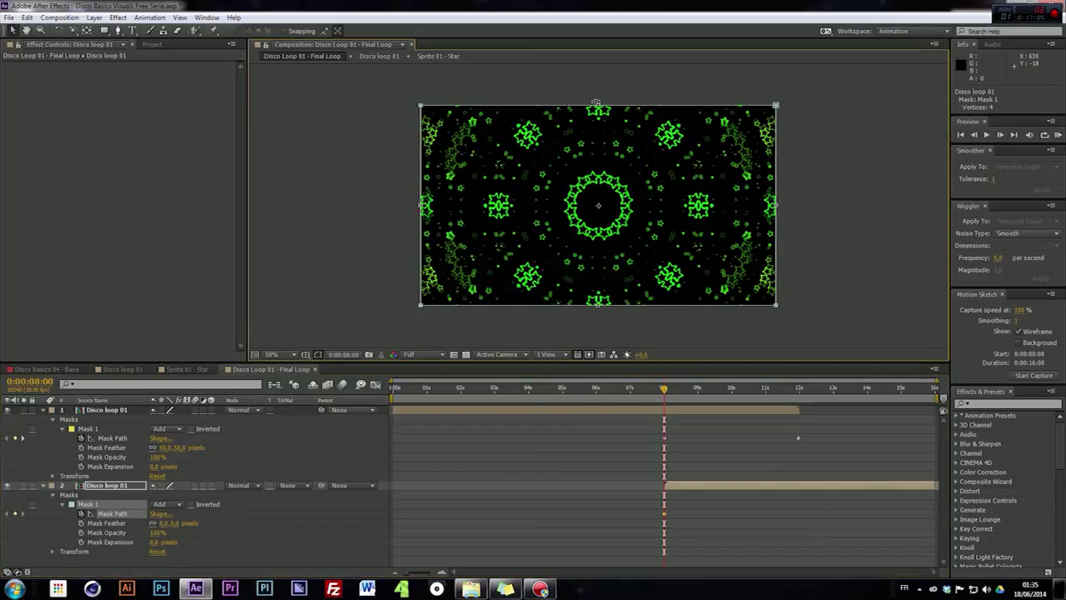
left_click_drag(598, 108, 625, 308)
Step: At 12 seconds, stretch layer 2's mask back up to cover the full frame
left_click_drag(739, 397, 802, 413)
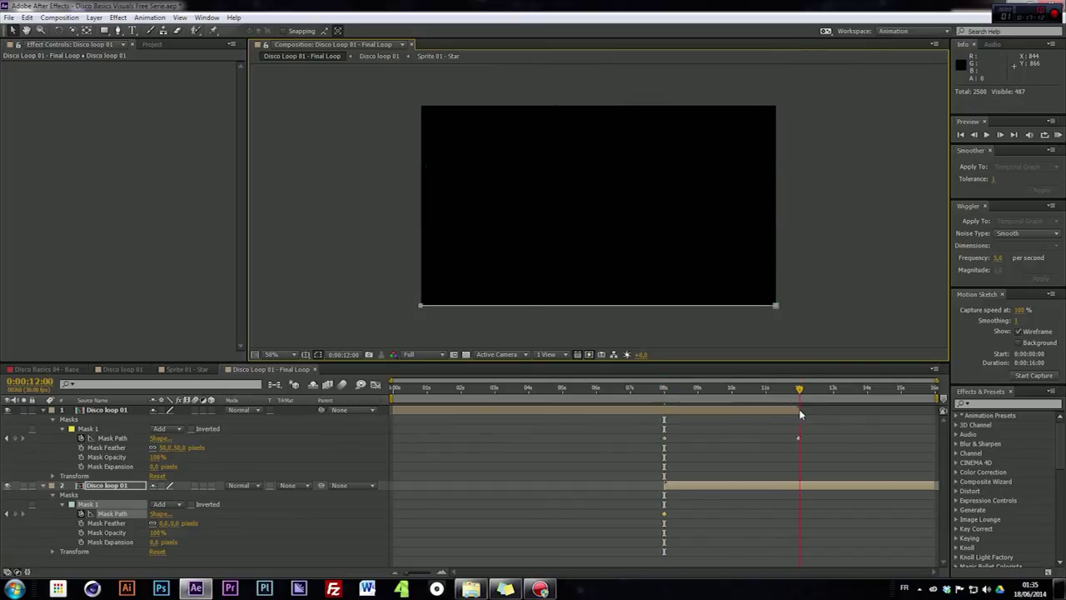
left_click(421, 307)
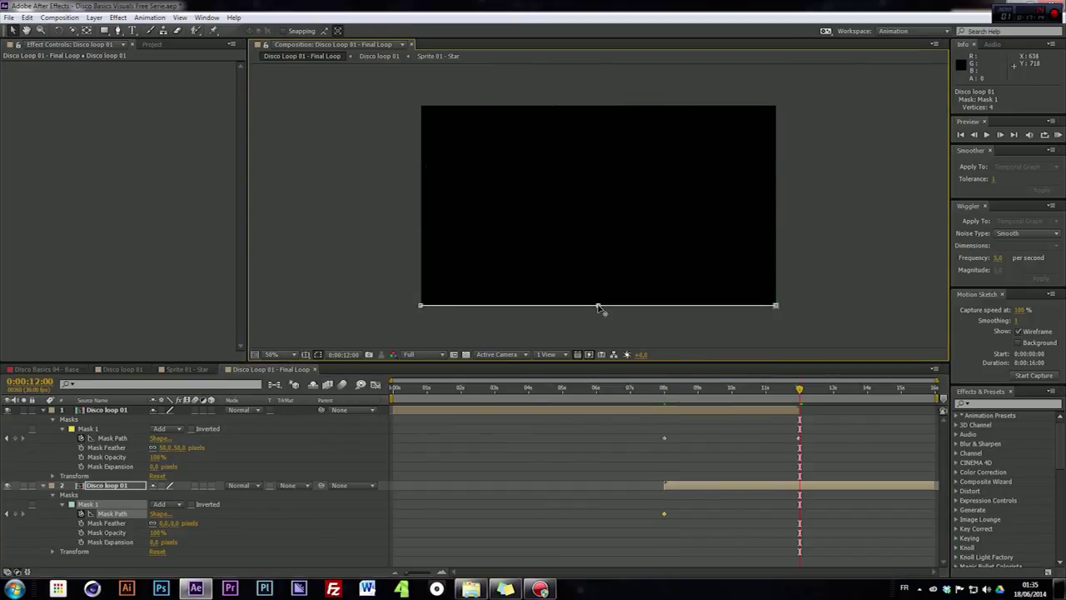
left_click(598, 307)
left_click_drag(598, 303, 614, 106)
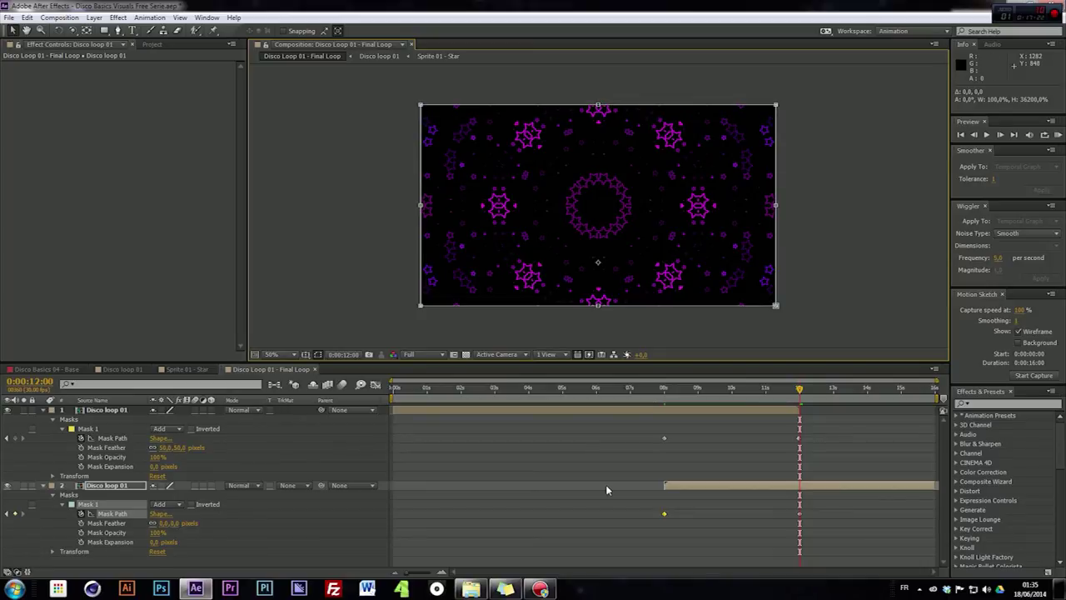
Step: Set layer 2's Mask Feather to 50 pixels
left_click(162, 524)
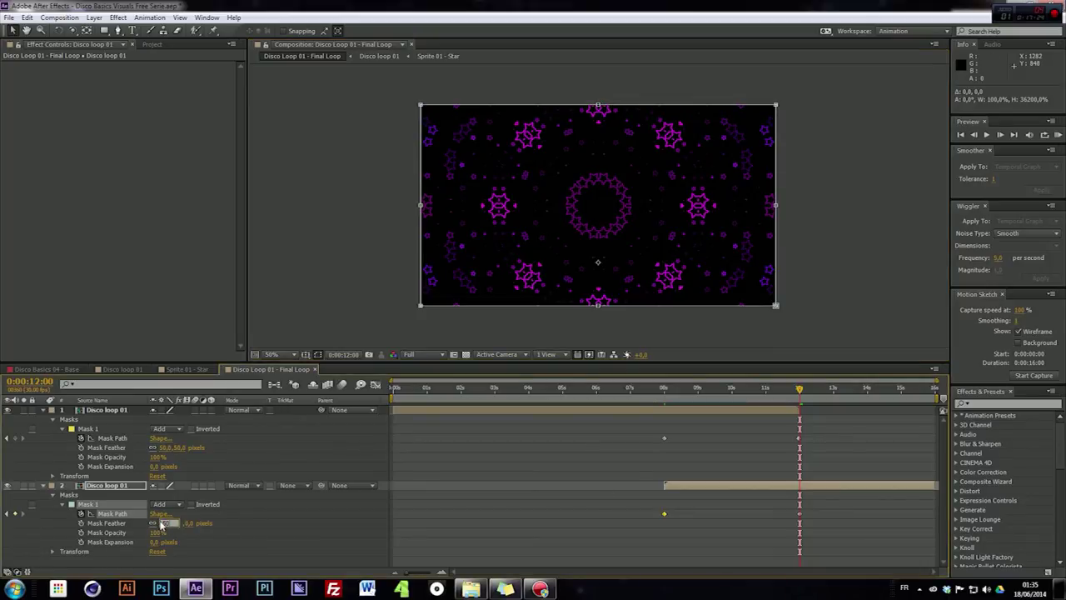
type("50")
key("Return")
left_click(658, 389)
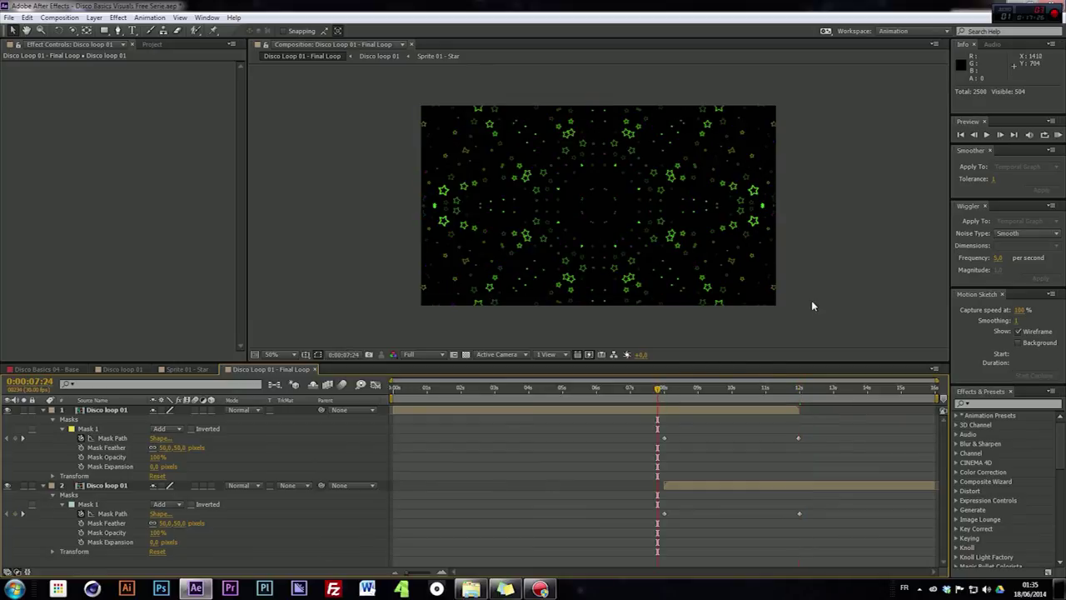
Step: Preview the crossfade and toggle layer 2 off and on to compare the wipe
key("space")
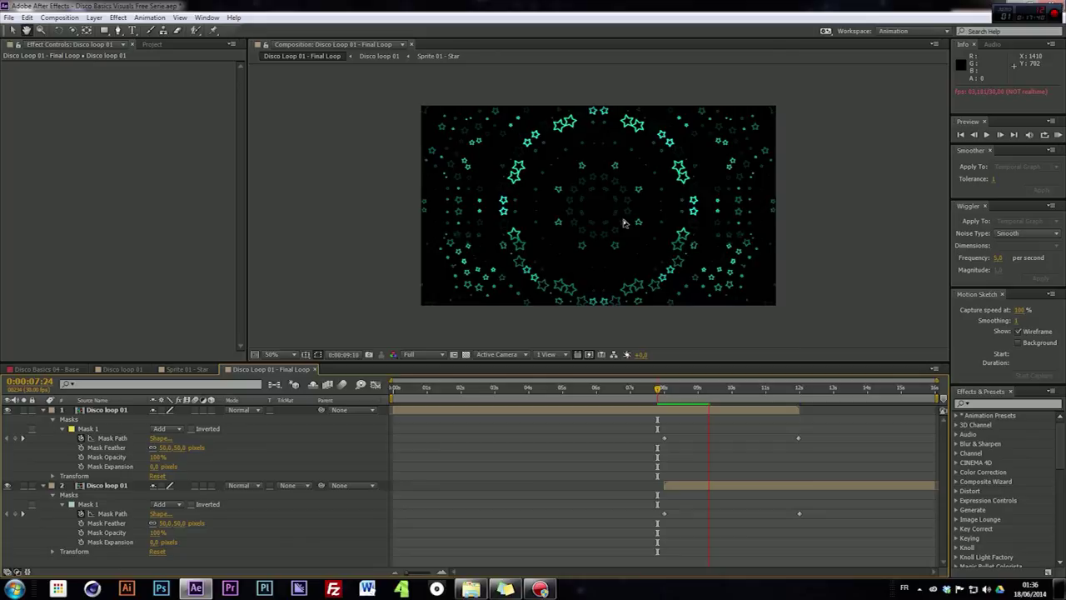
left_click(628, 359)
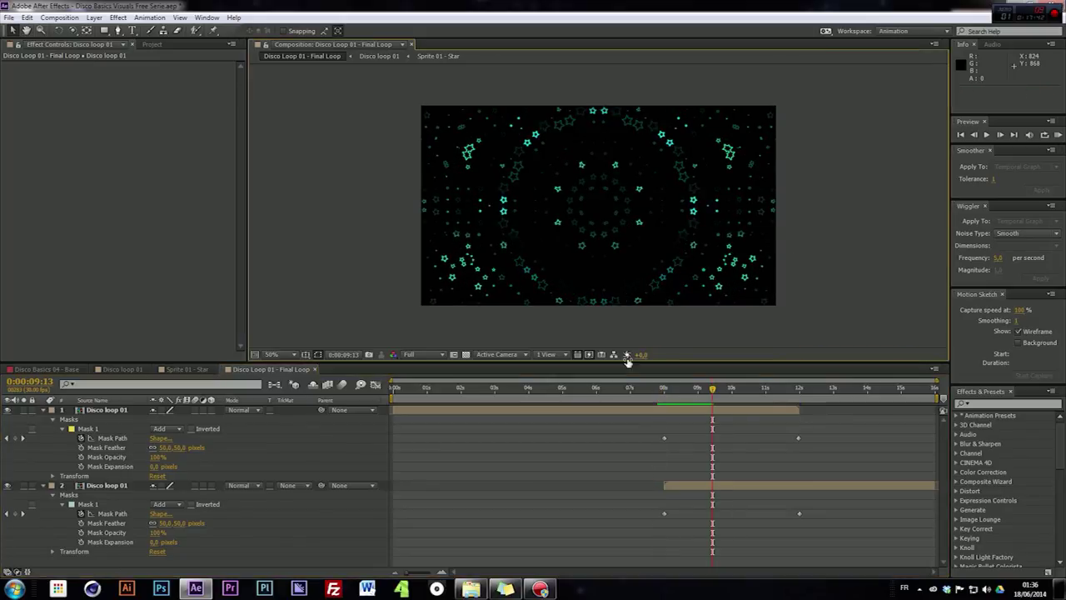
left_click(7, 486)
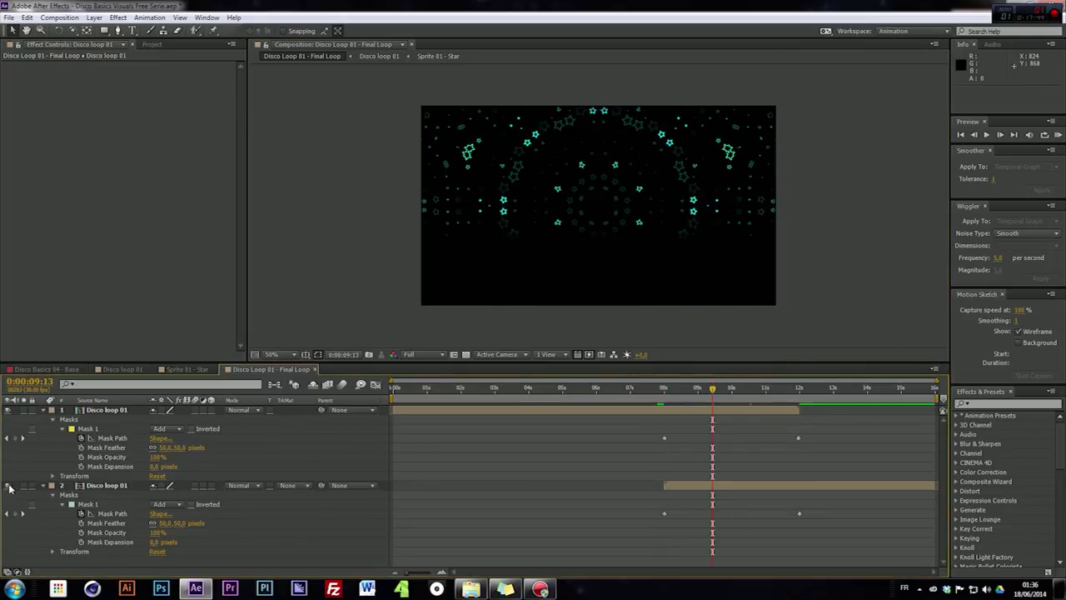
left_click(7, 486)
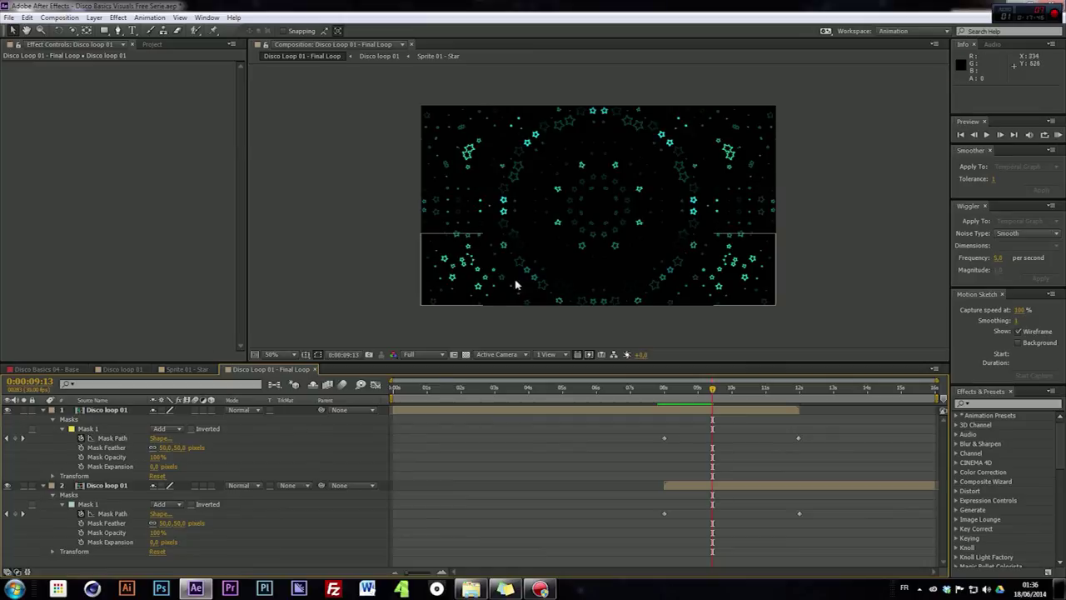
Step: Zoom the comp in and out, replay, and scrub back through the transition to 7:03
key("period")
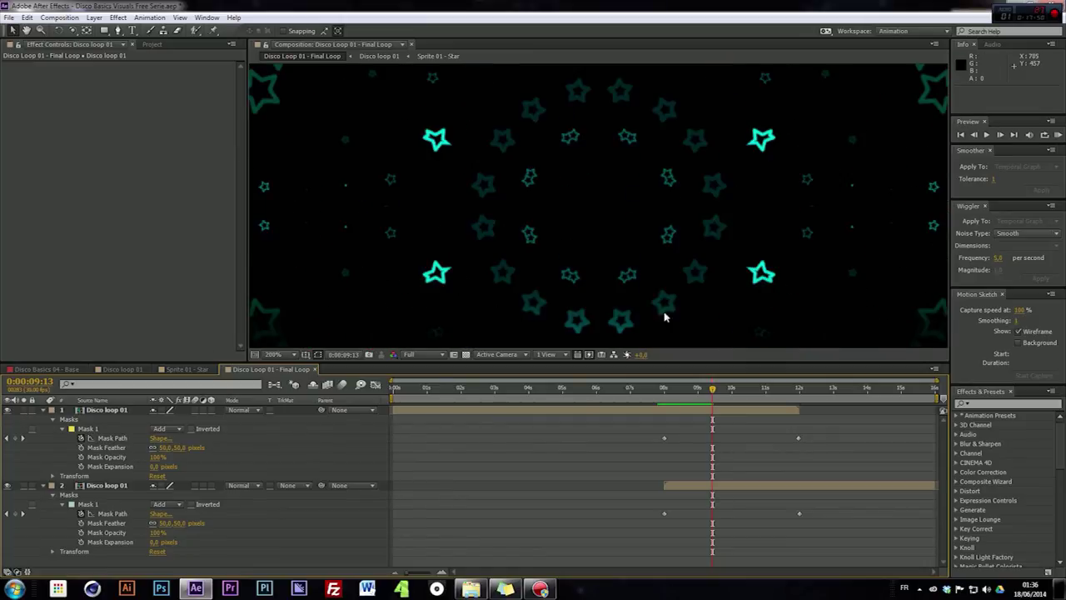
key("comma")
key("comma")
key("space")
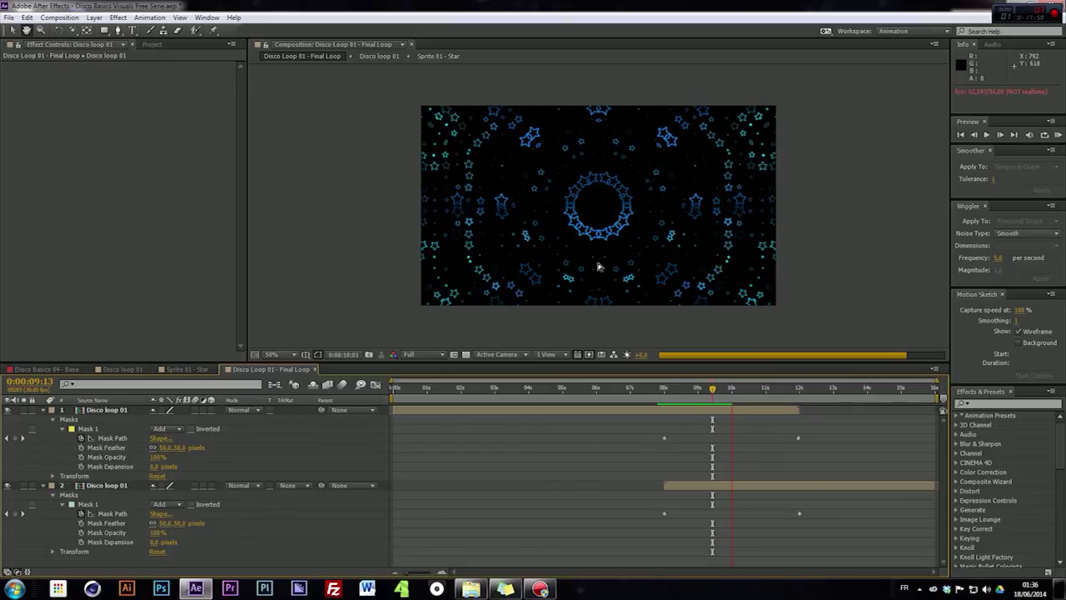
left_click(735, 388)
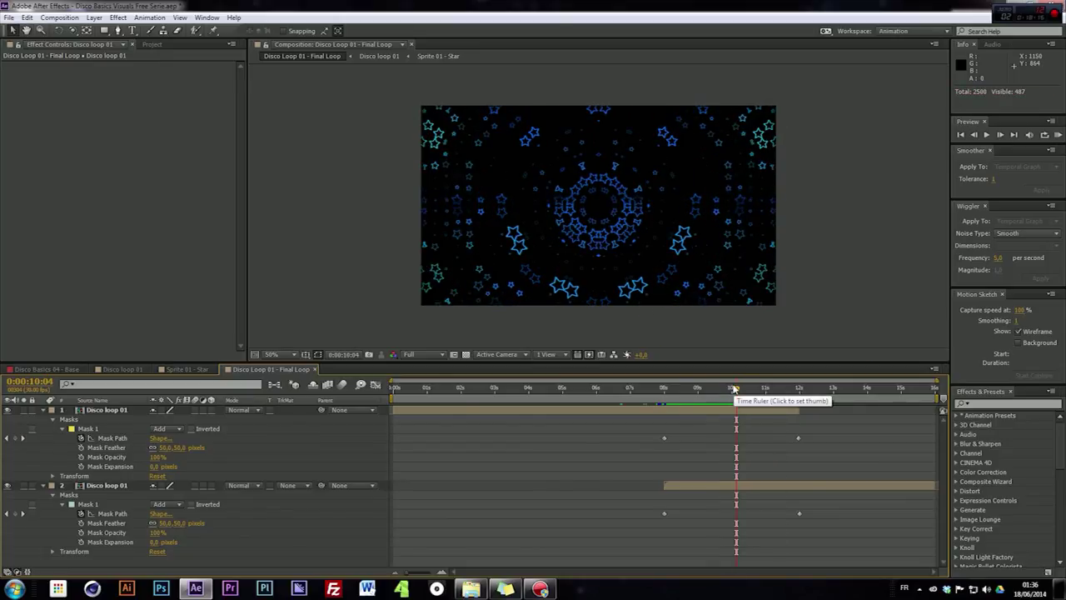
left_click_drag(735, 388, 564, 394)
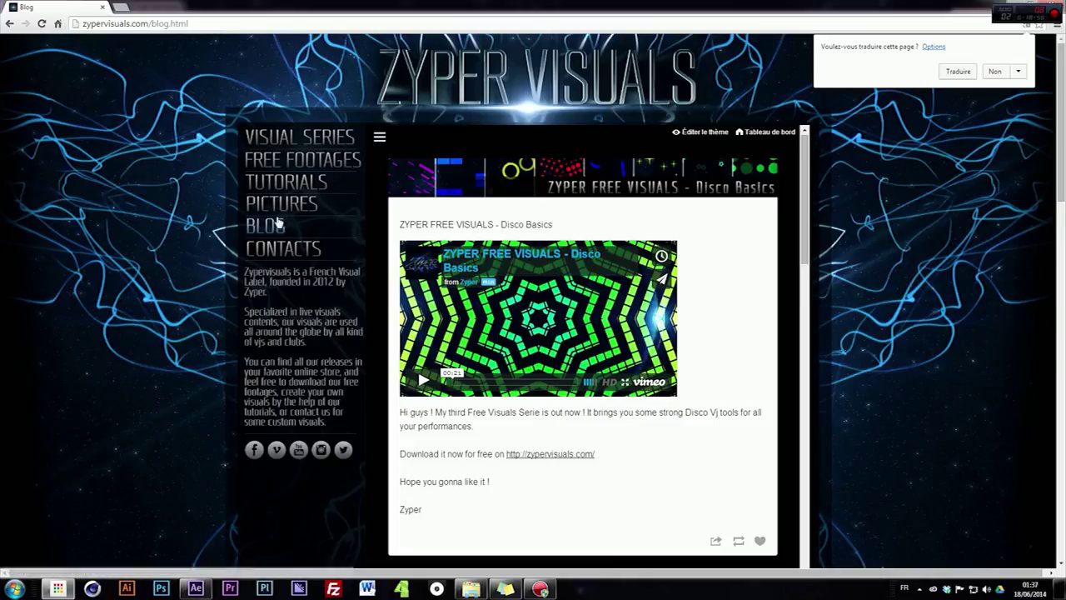
Step: Scroll the Disco Basics blog post, then go to Tutorials and on to Free Footages
scroll(682, 389, "down", 15)
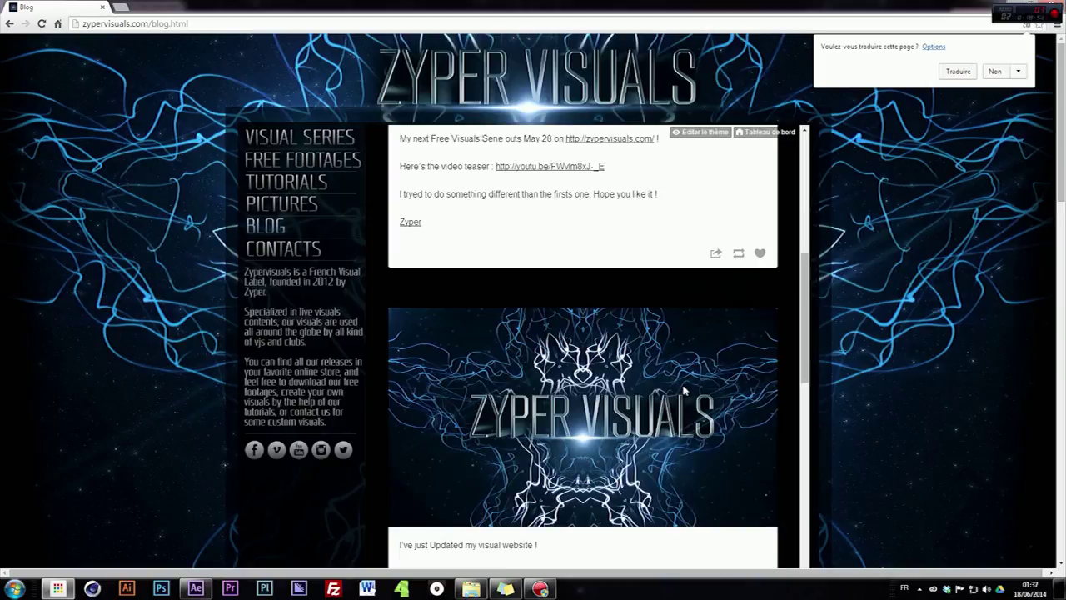
scroll(681, 389, "down", 7)
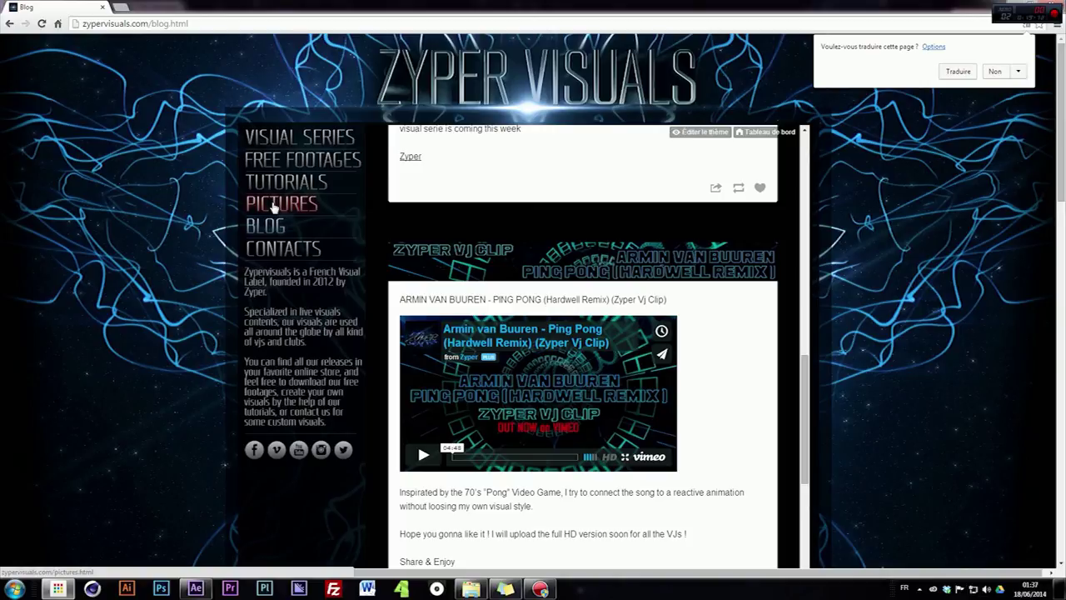
left_click(285, 180)
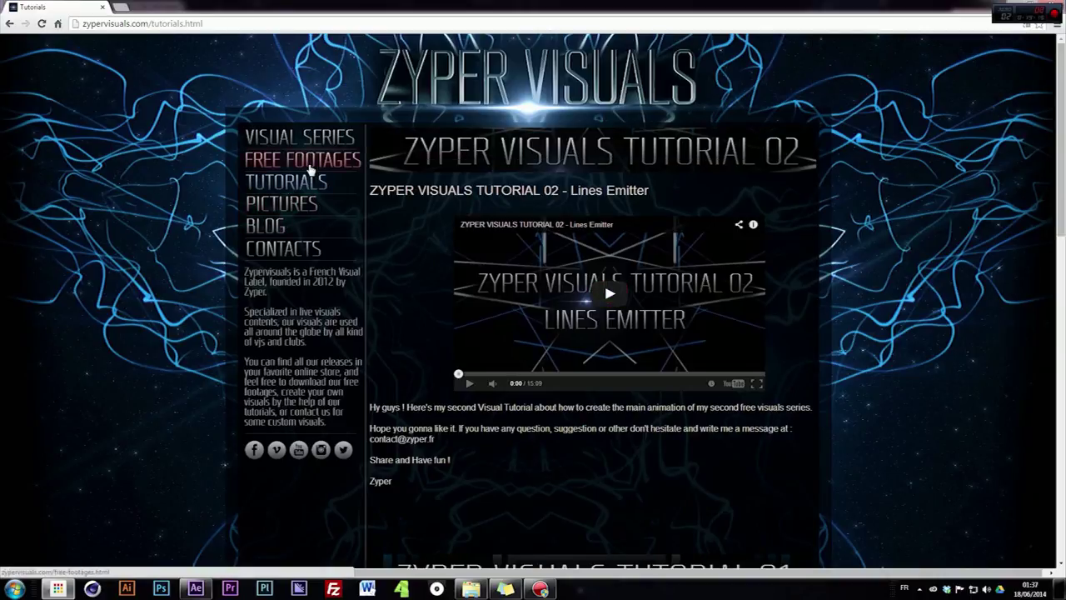
left_click(310, 169)
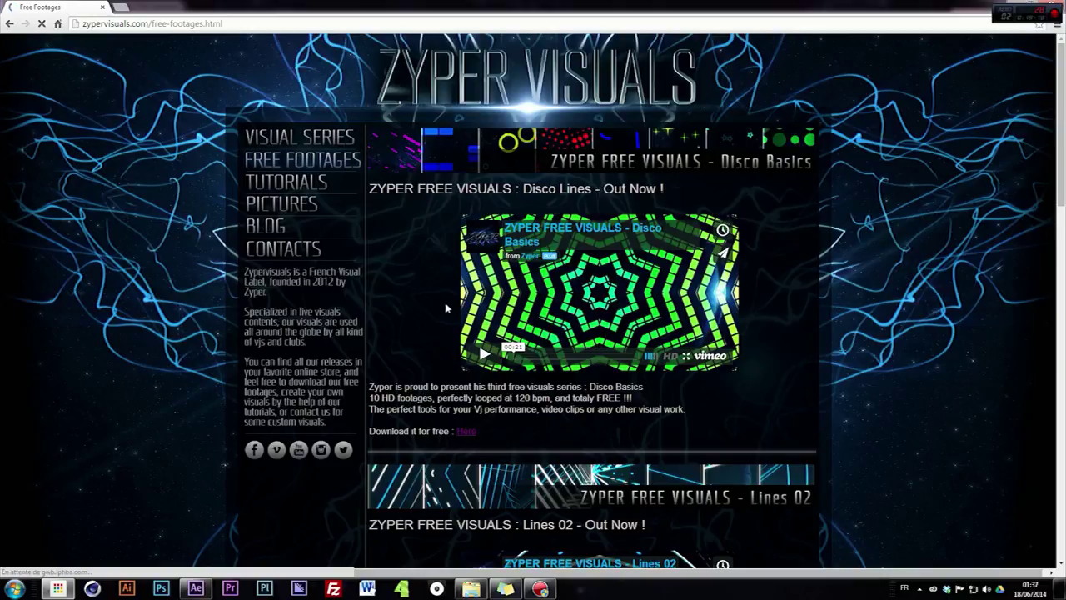
Step: Follow the Disco Basics download link to Zyper's Facebook page and switch to its timeline
left_click(466, 432)
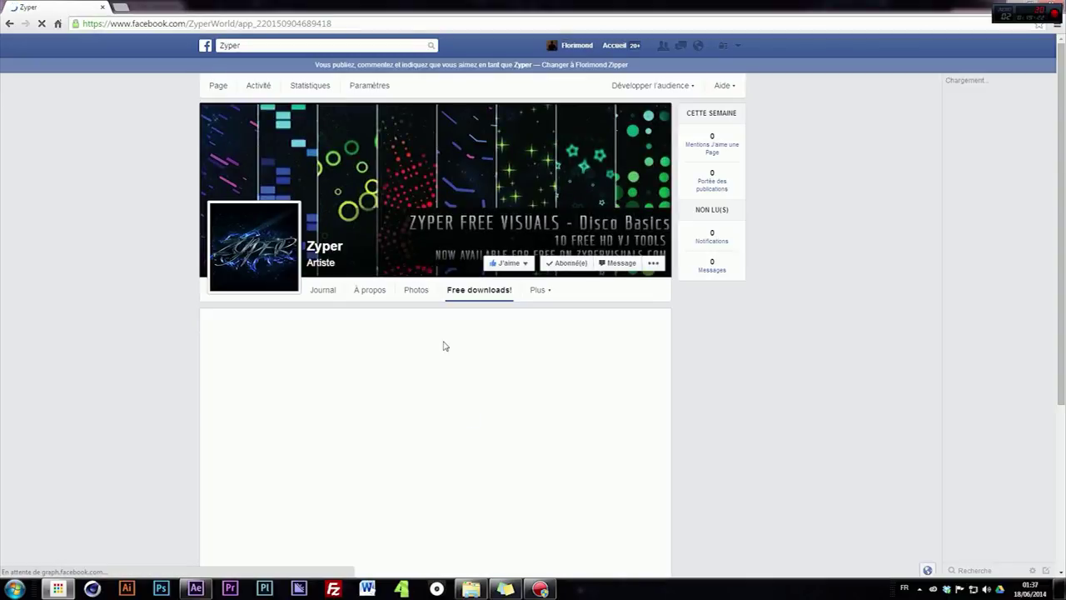
mouse_move(501, 266)
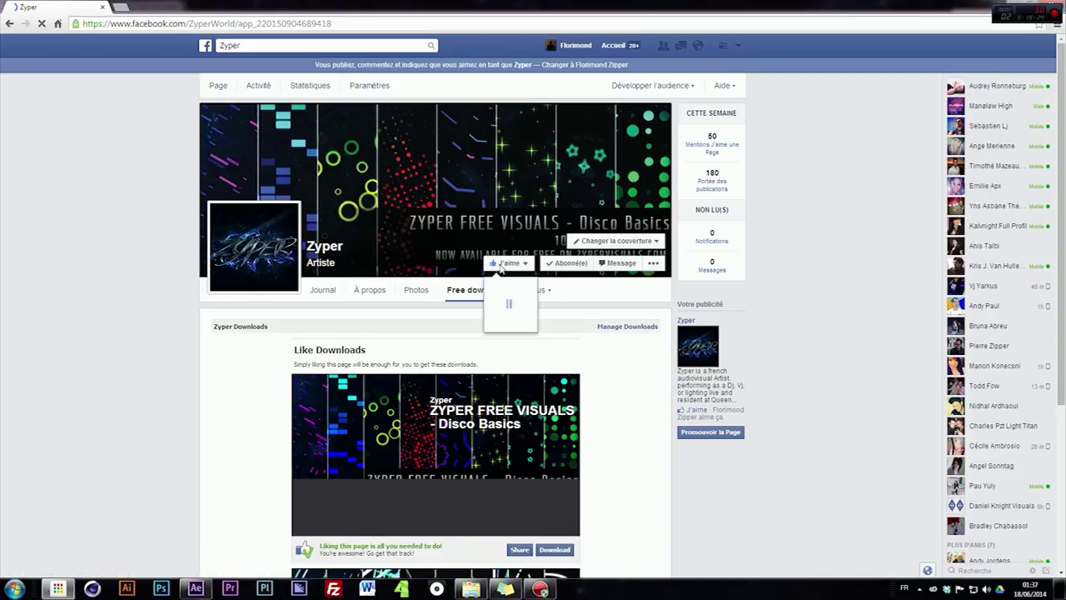
left_click(323, 298)
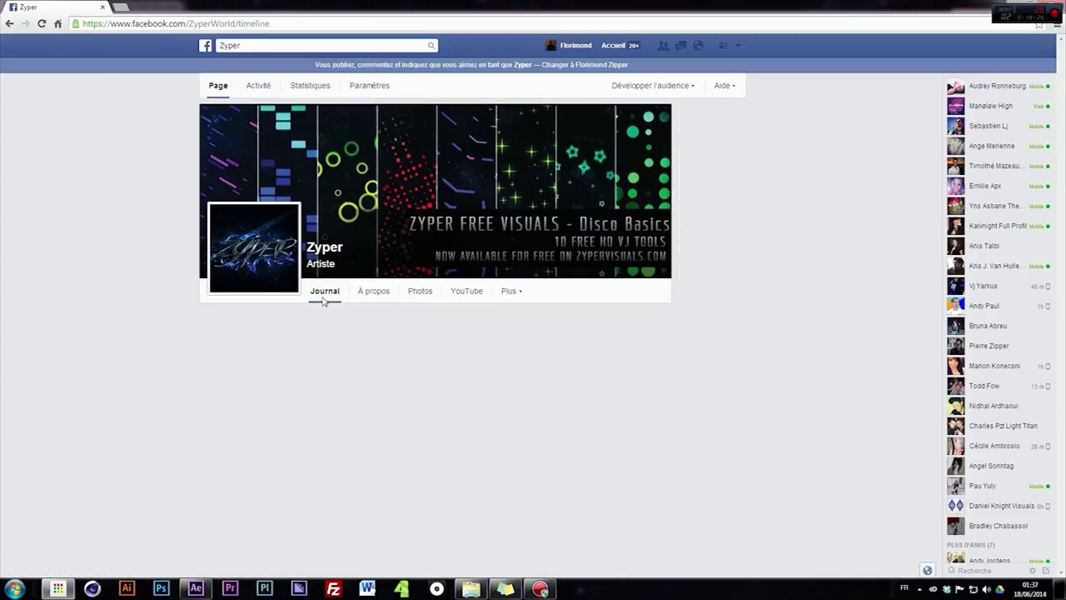